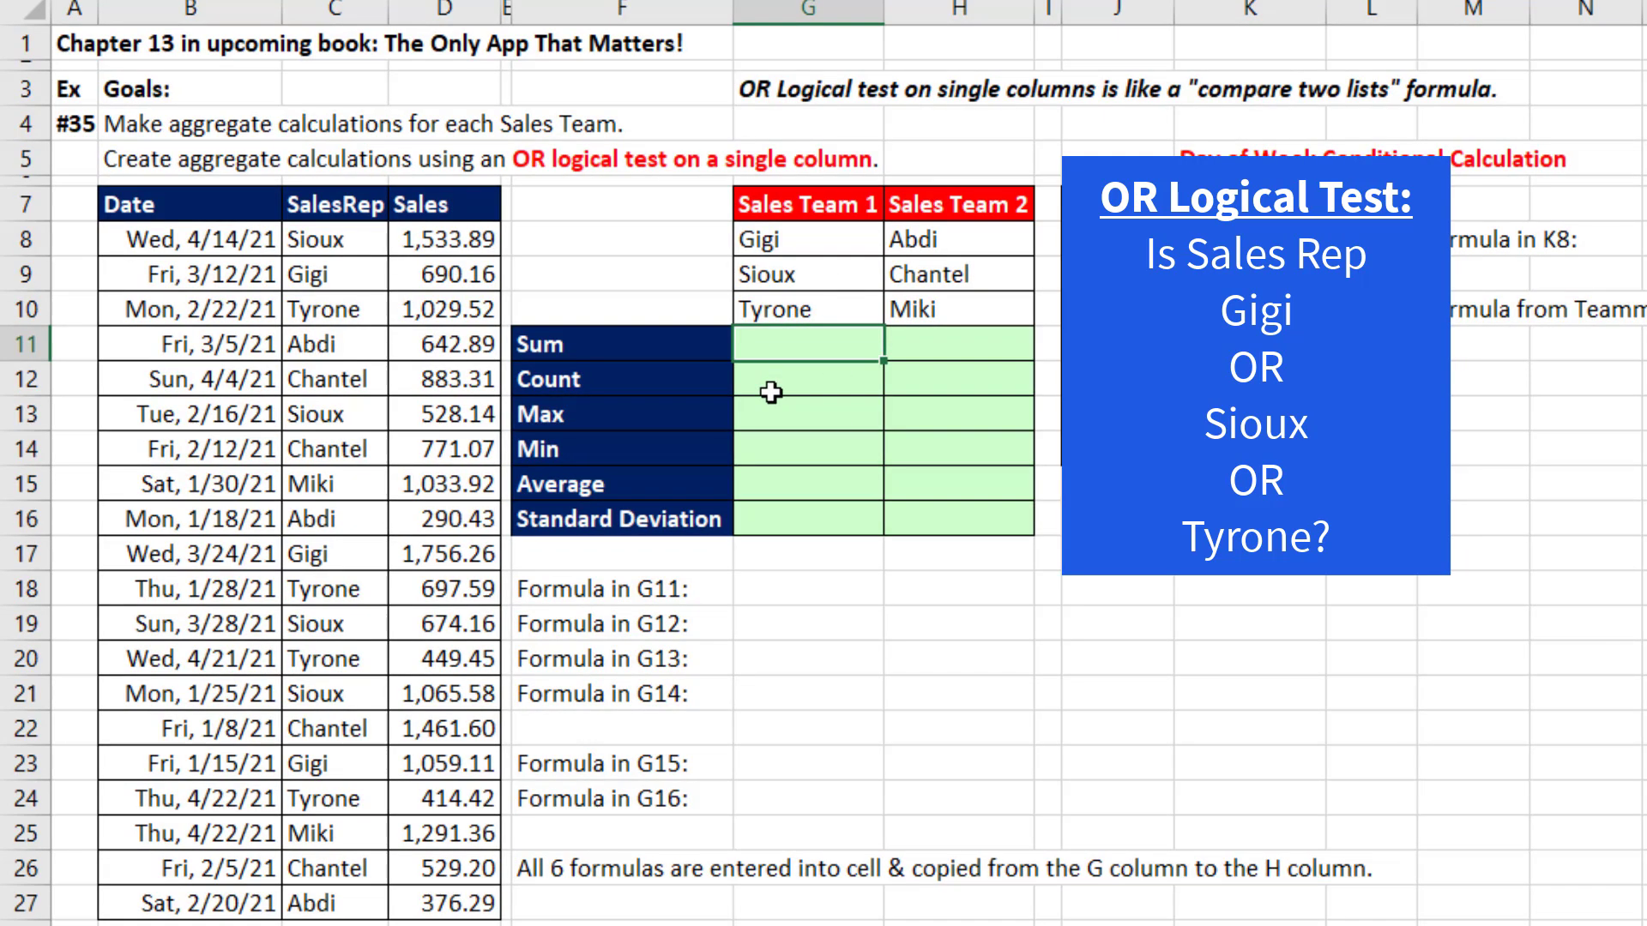
pyautogui.click(440, 243)
pyautogui.click(353, 230)
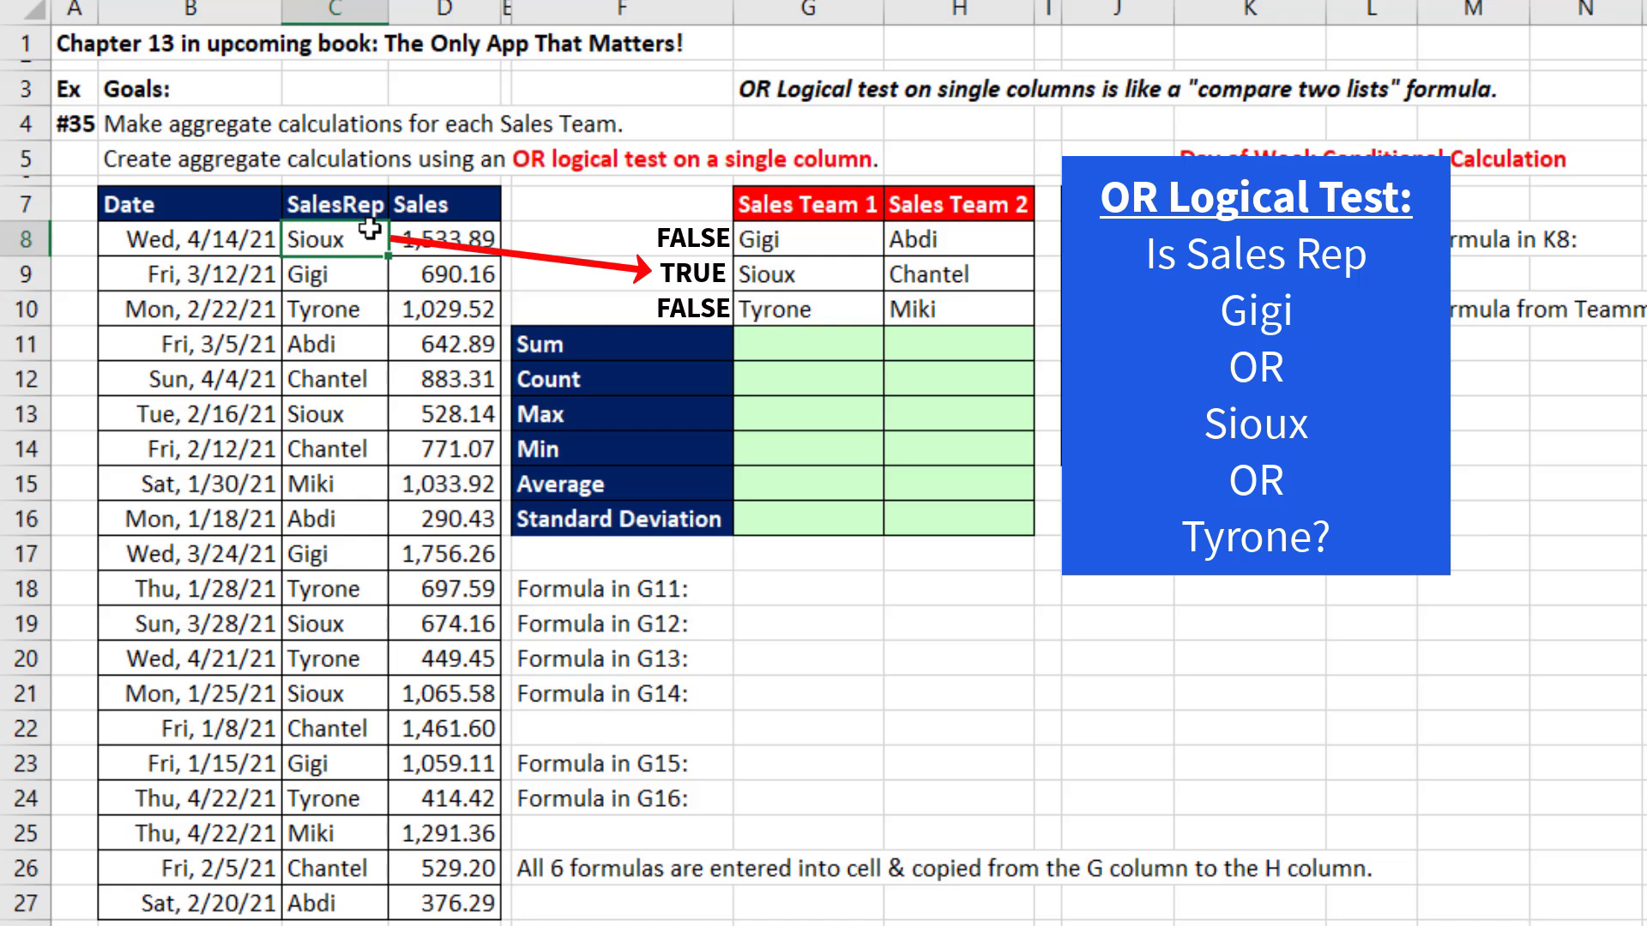
pyautogui.click(369, 282)
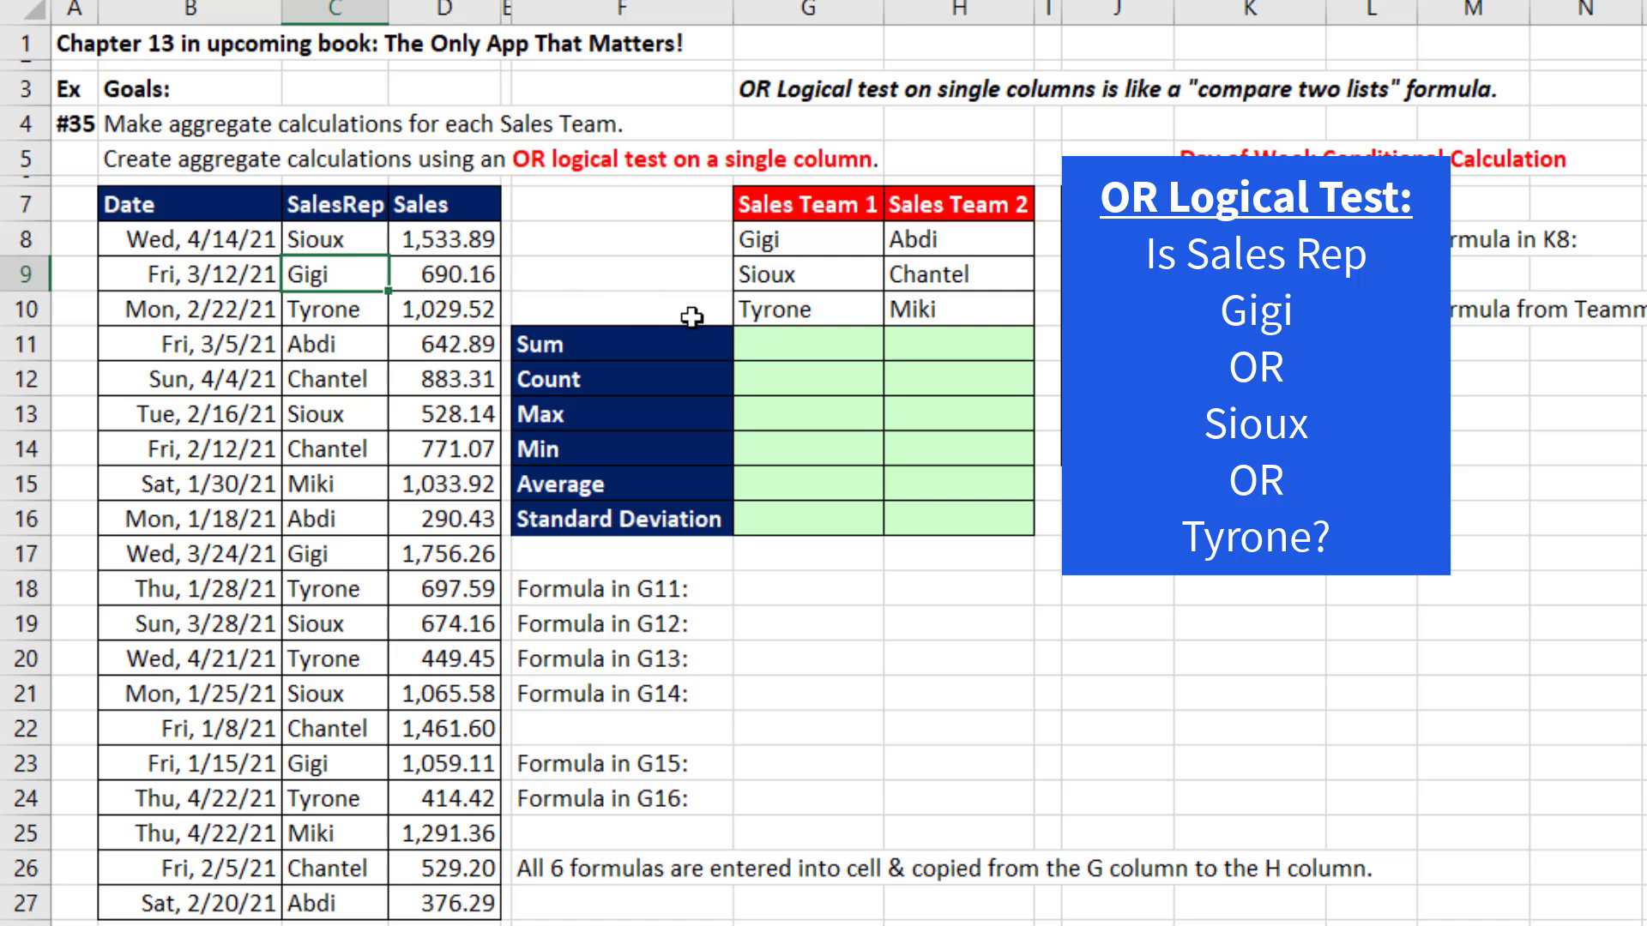
pyautogui.click(325, 345)
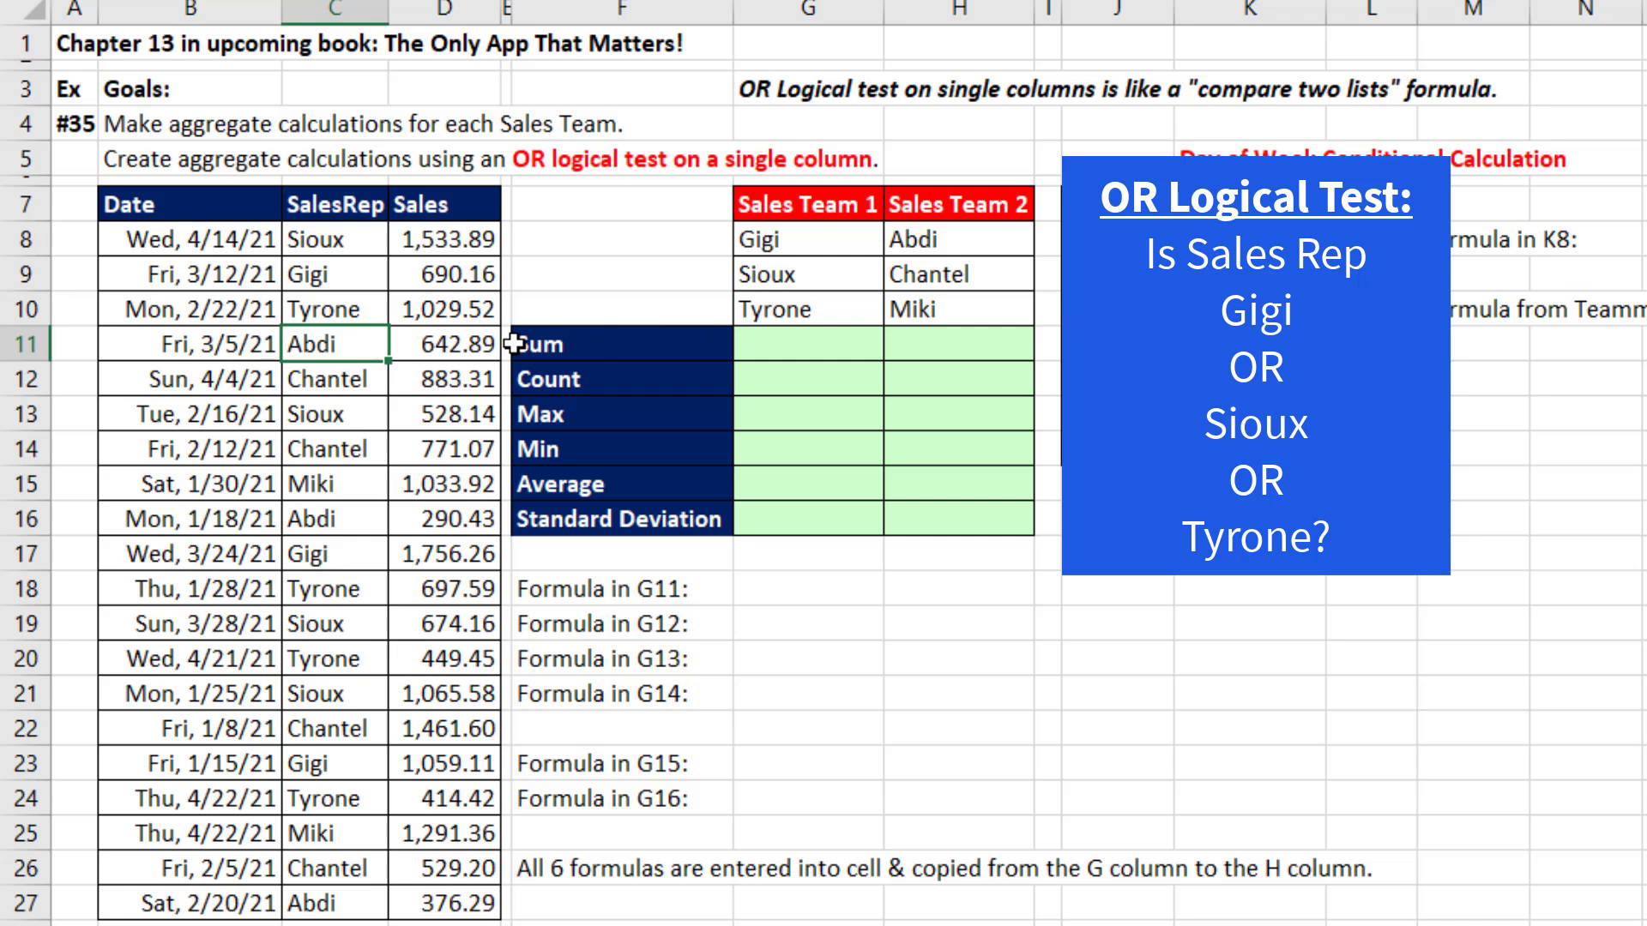
# Build =SUMIFS(D8:D27,C8:C27,G8:G10) in cell G11 and evaluate it in place, restoring the formula text.
pyautogui.click(809, 345)
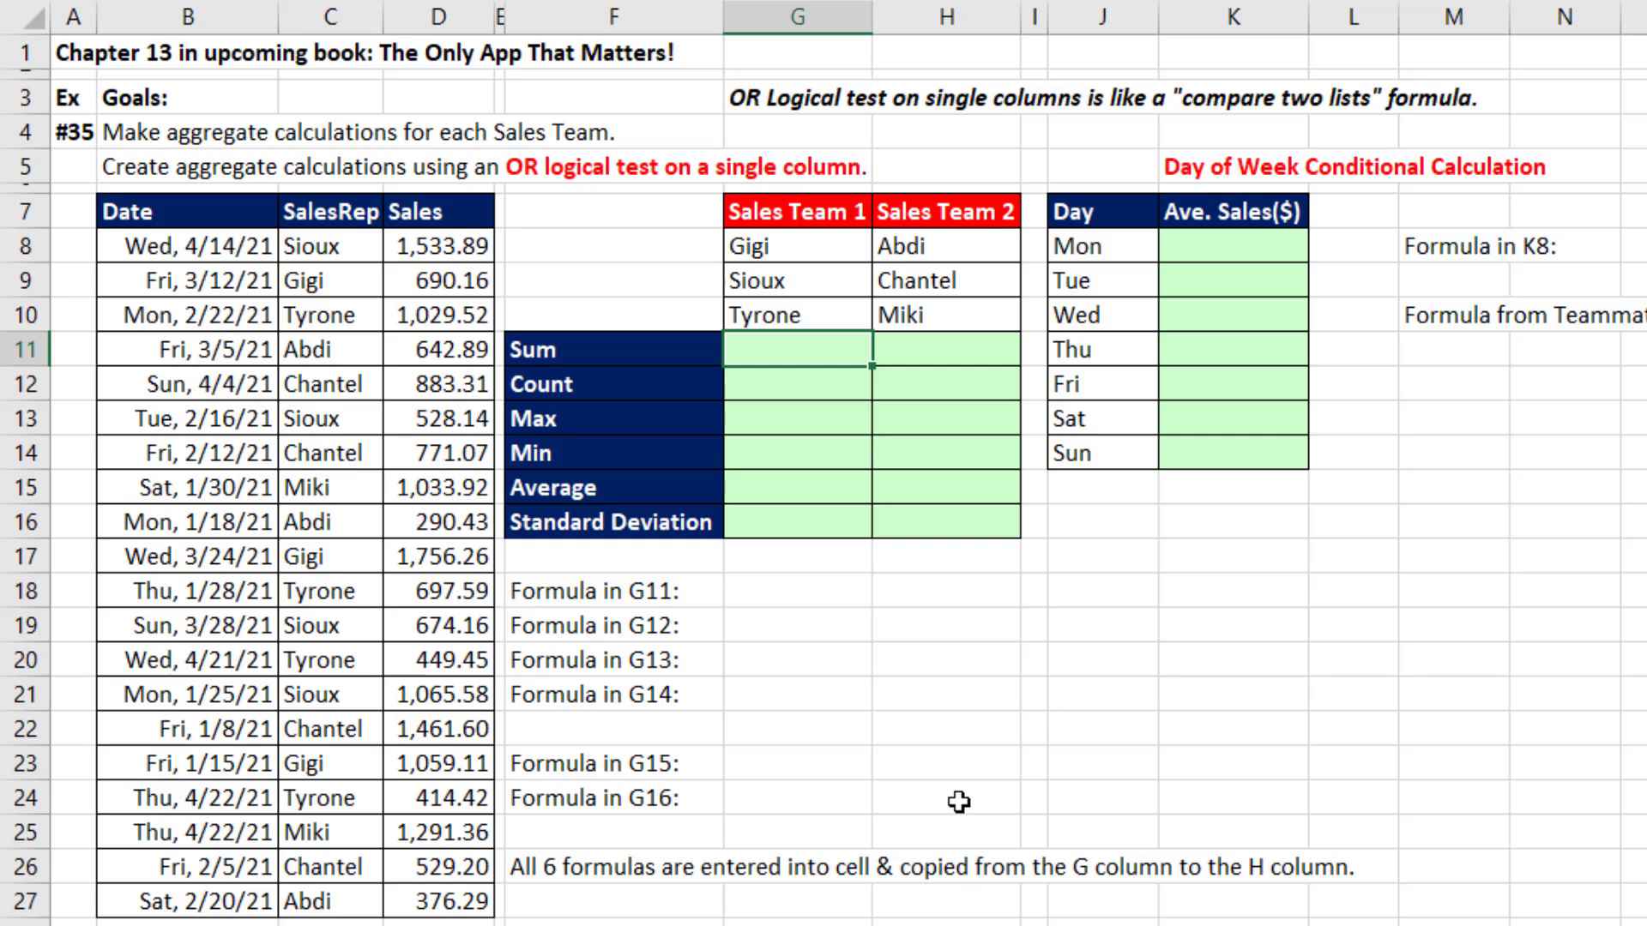
pyautogui.write('=sumi')
pyautogui.press('Down')
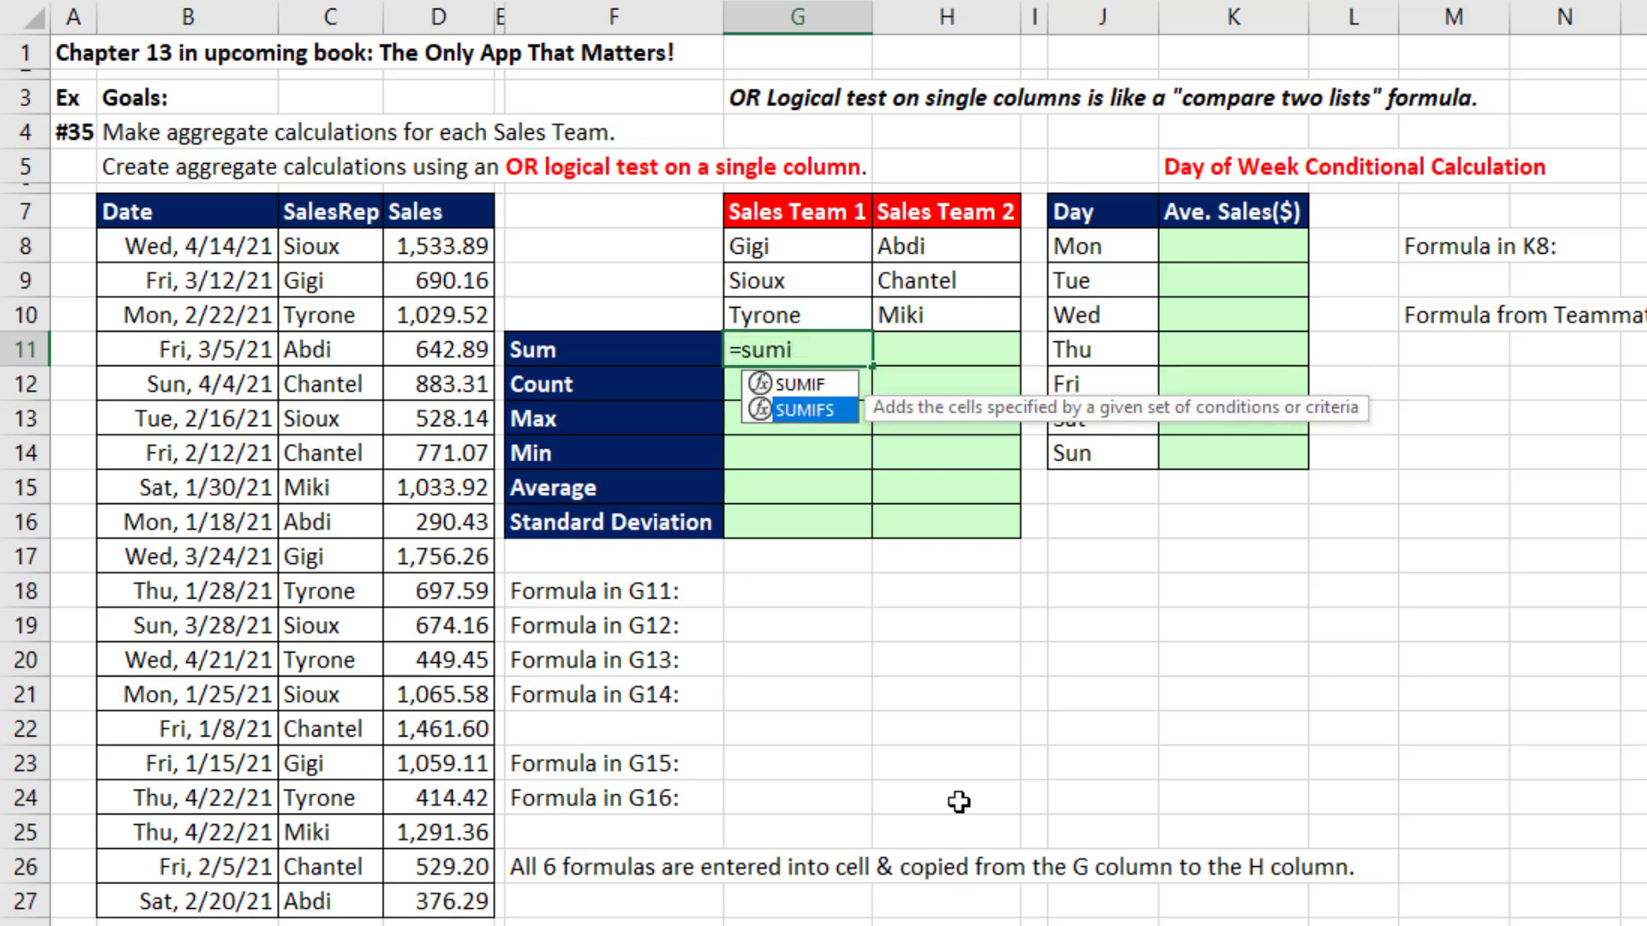
pyautogui.press('Tab')
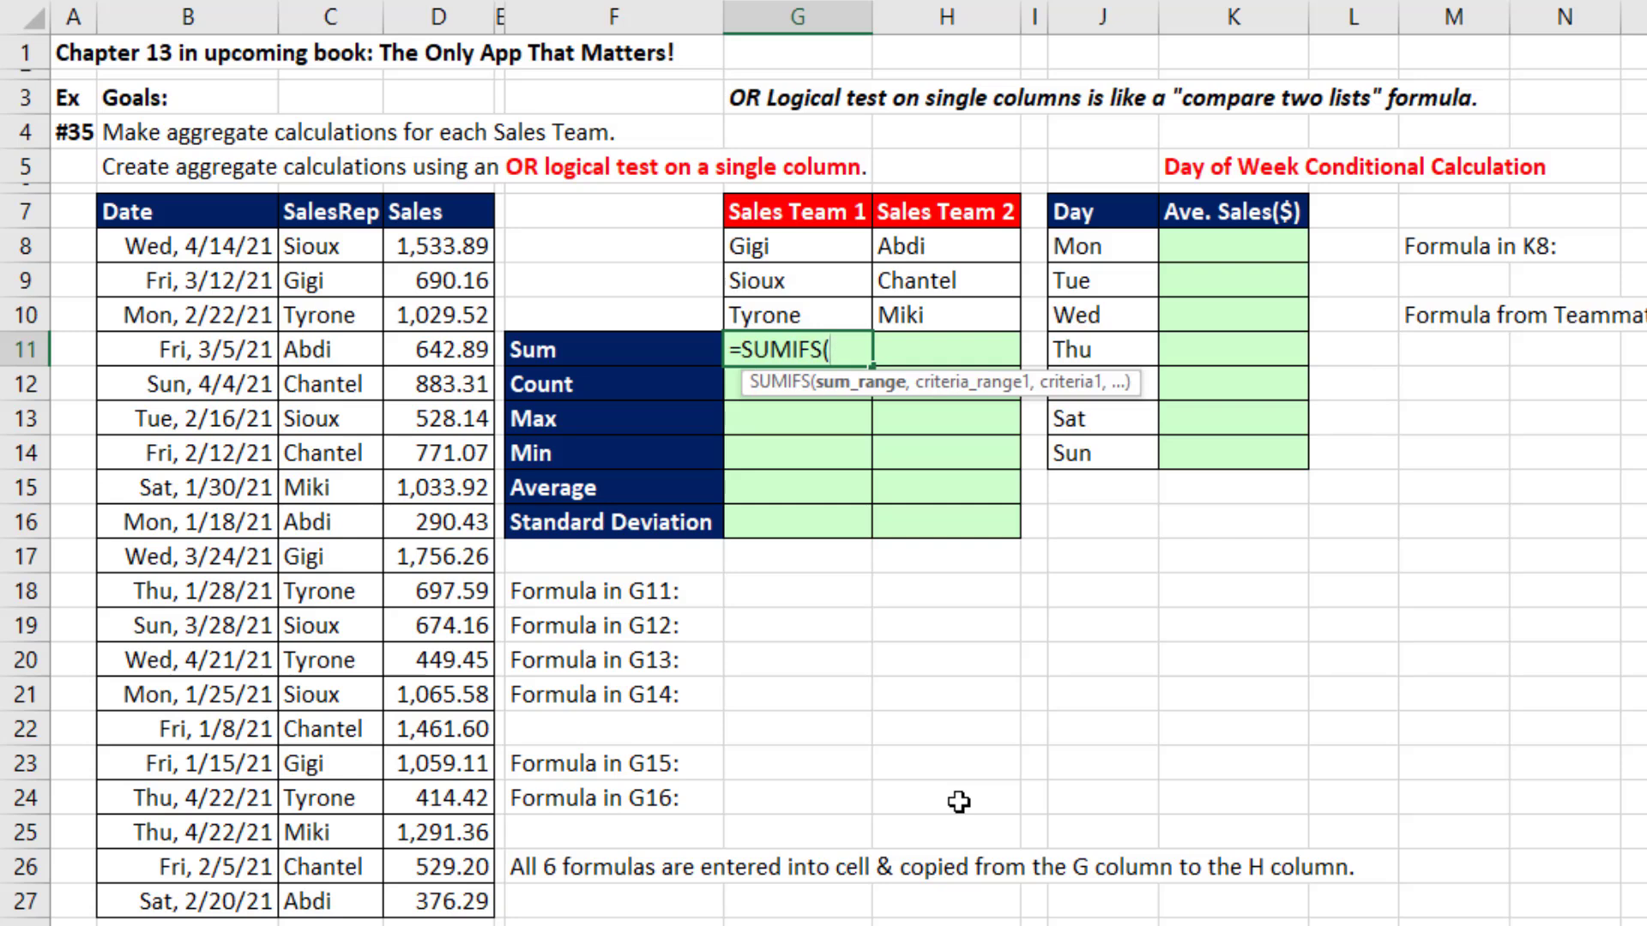
pyautogui.moveTo(440, 239); pyautogui.dragTo(441, 903)
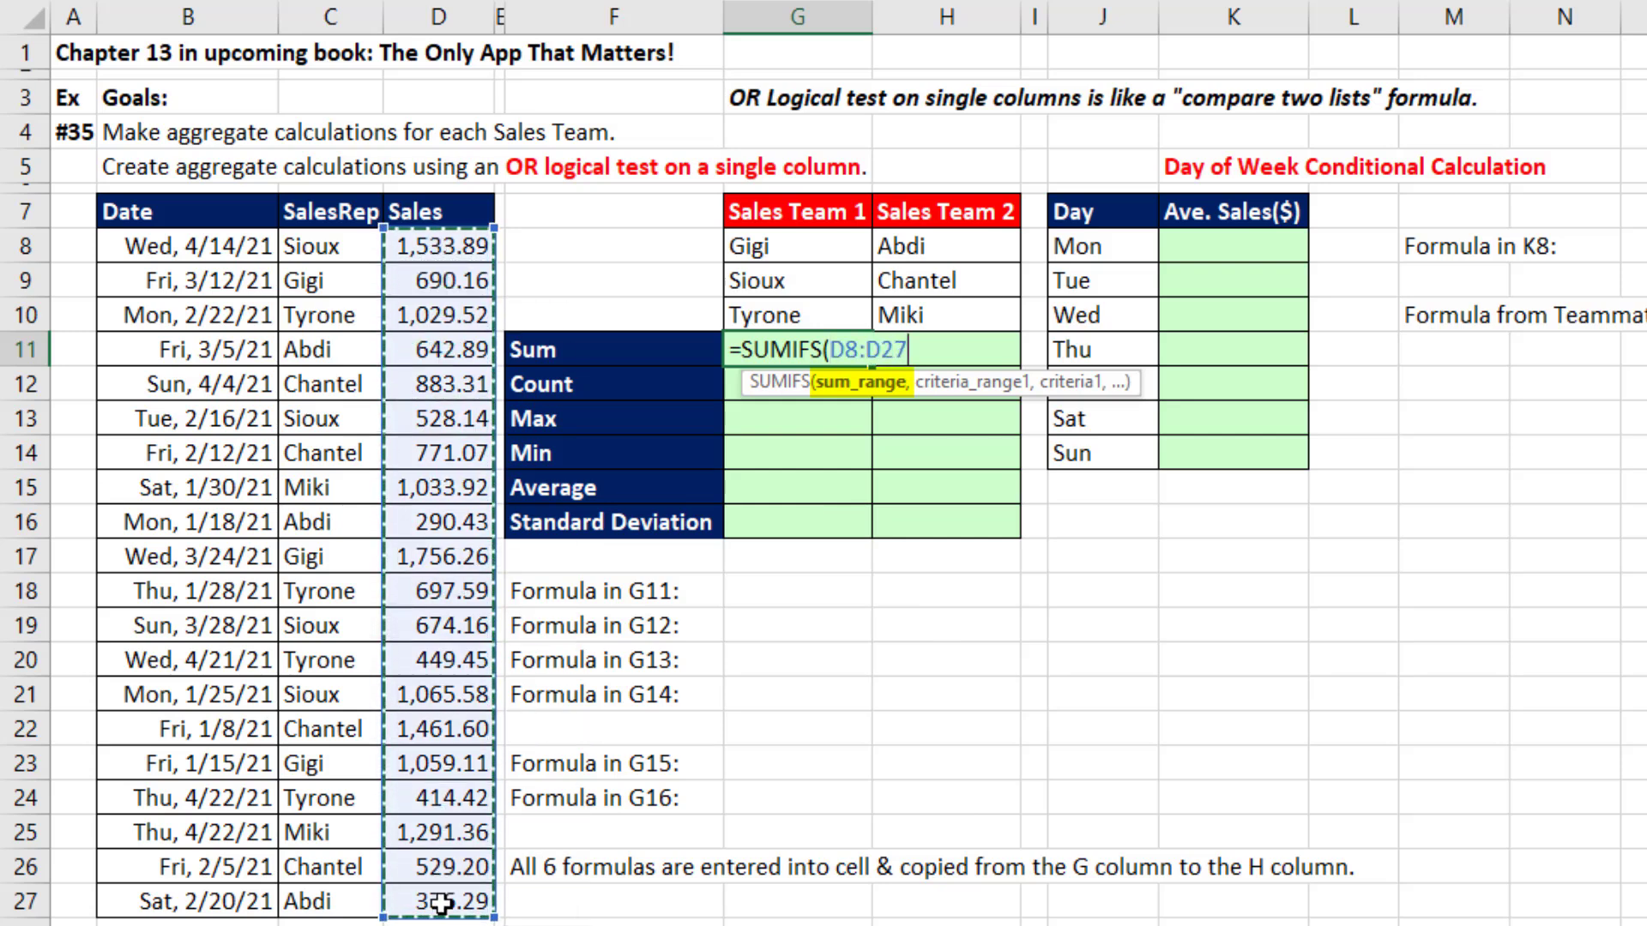
pyautogui.write(',')
pyautogui.moveTo(300, 248); pyautogui.dragTo(317, 898)
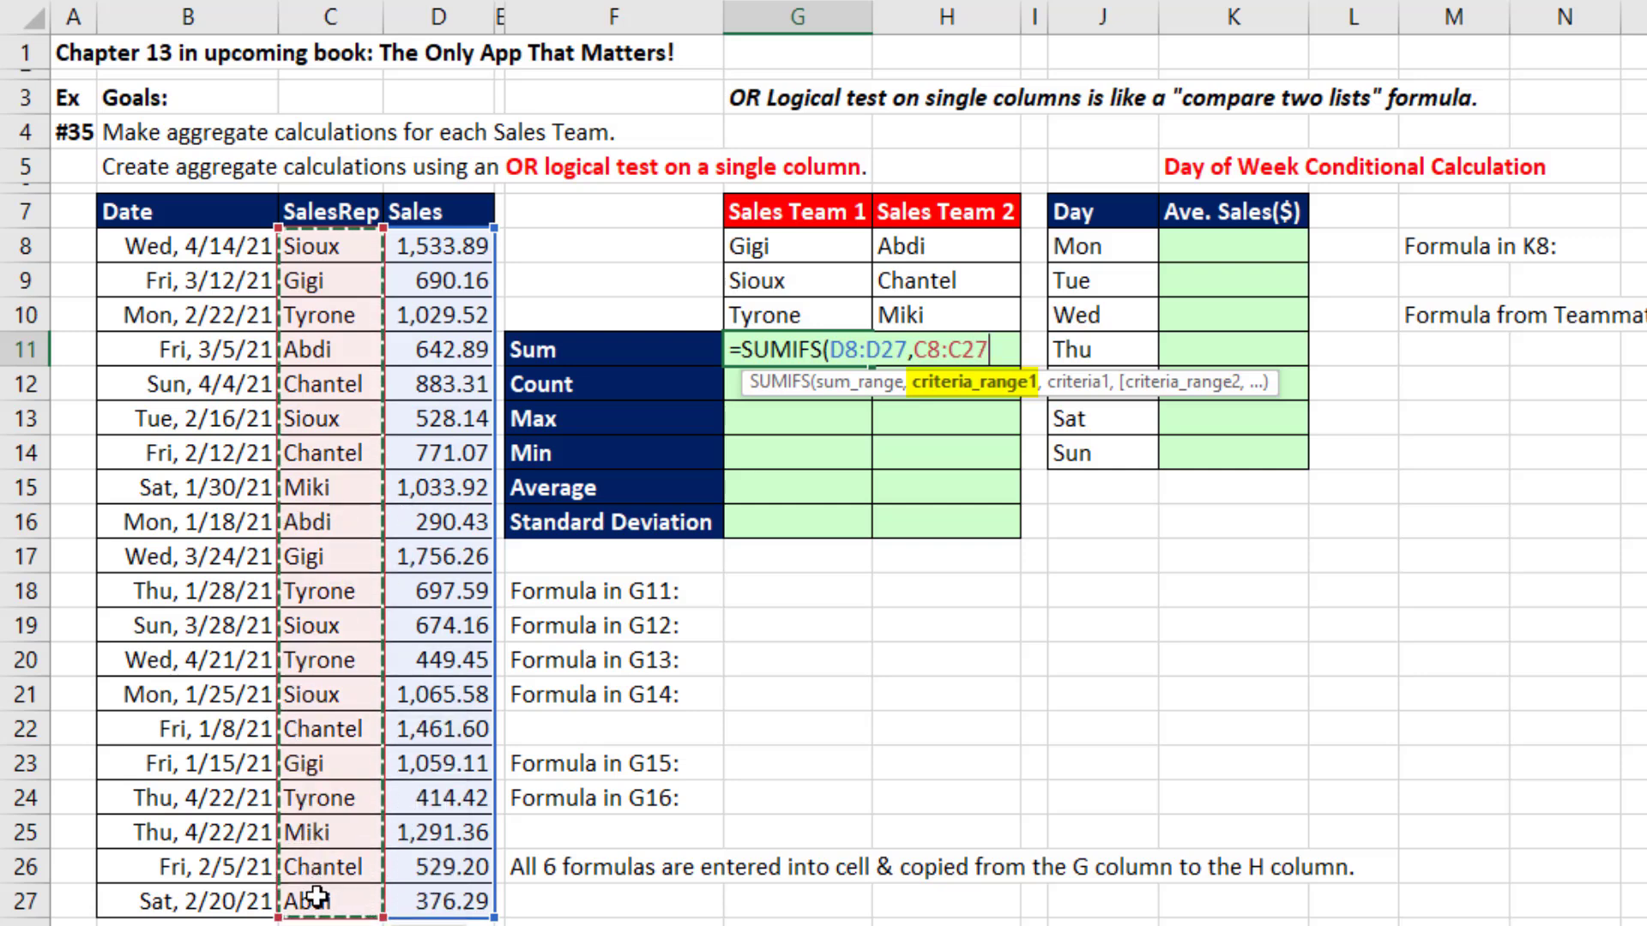
pyautogui.write(',')
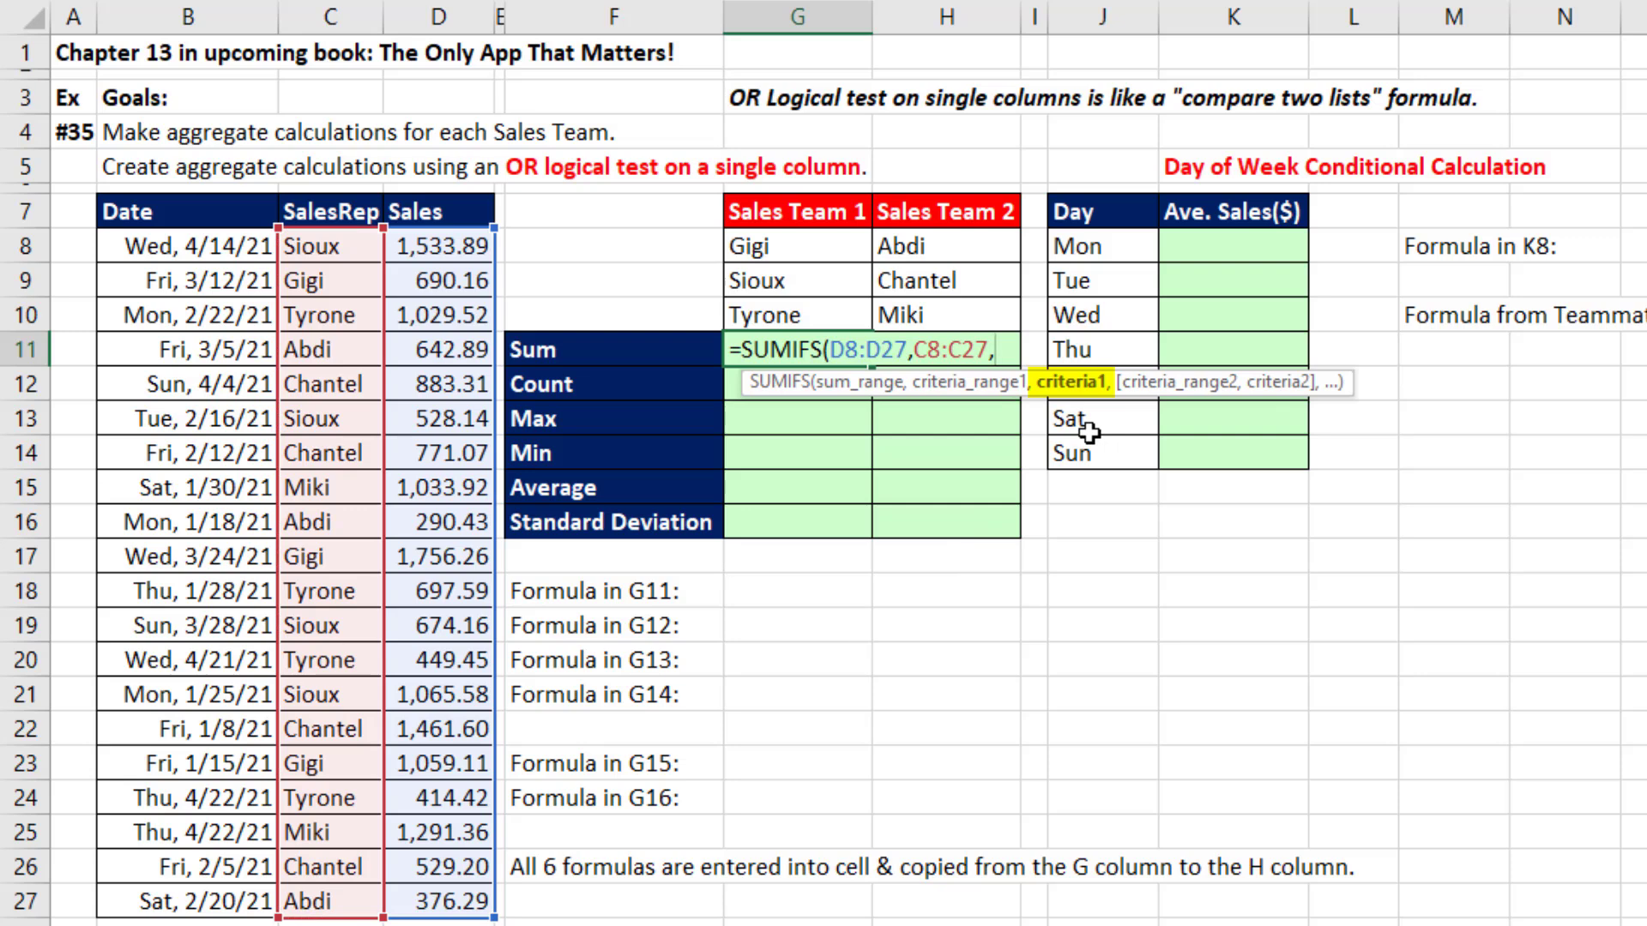
pyautogui.moveTo(755, 248); pyautogui.dragTo(759, 315)
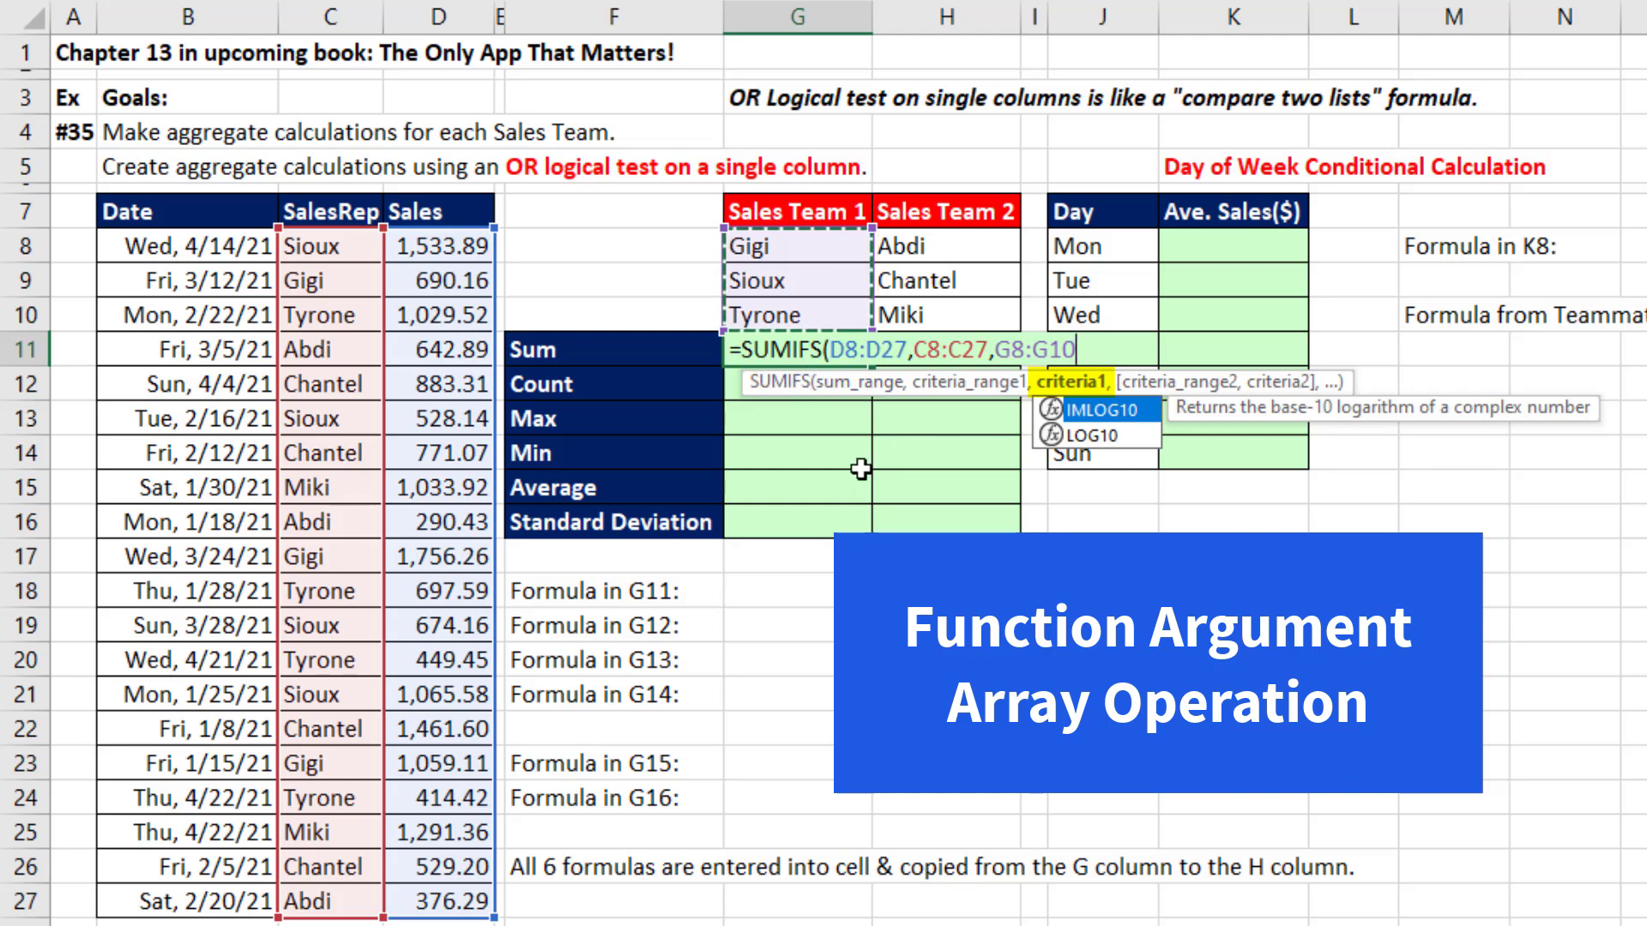
pyautogui.write(')')
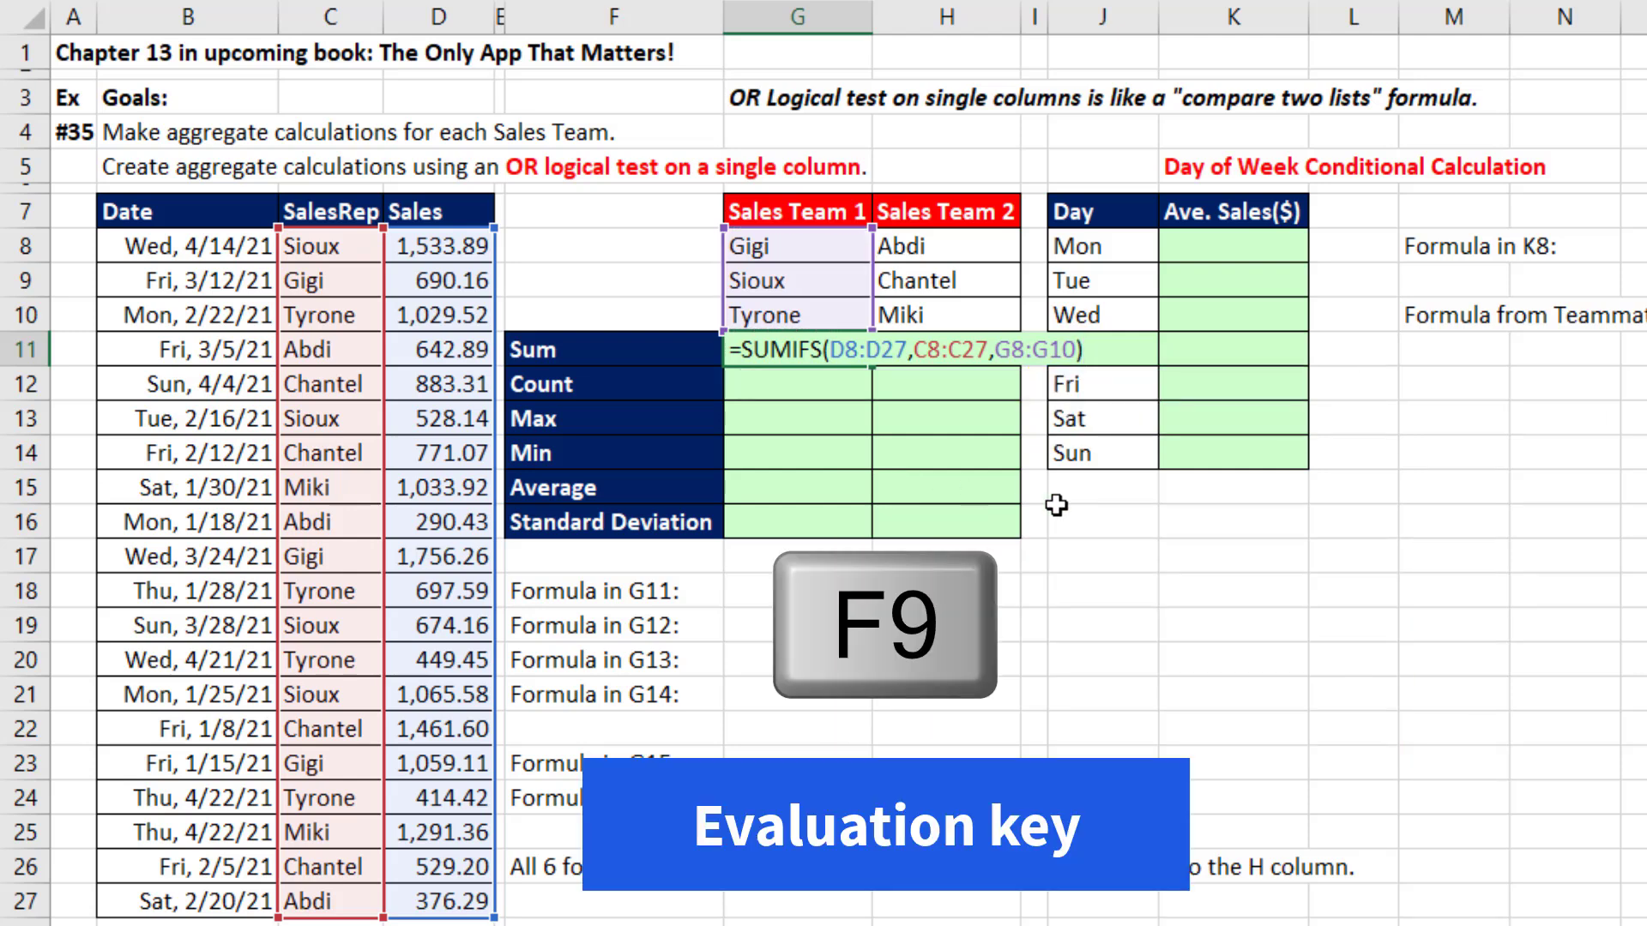
pyautogui.press('F9')
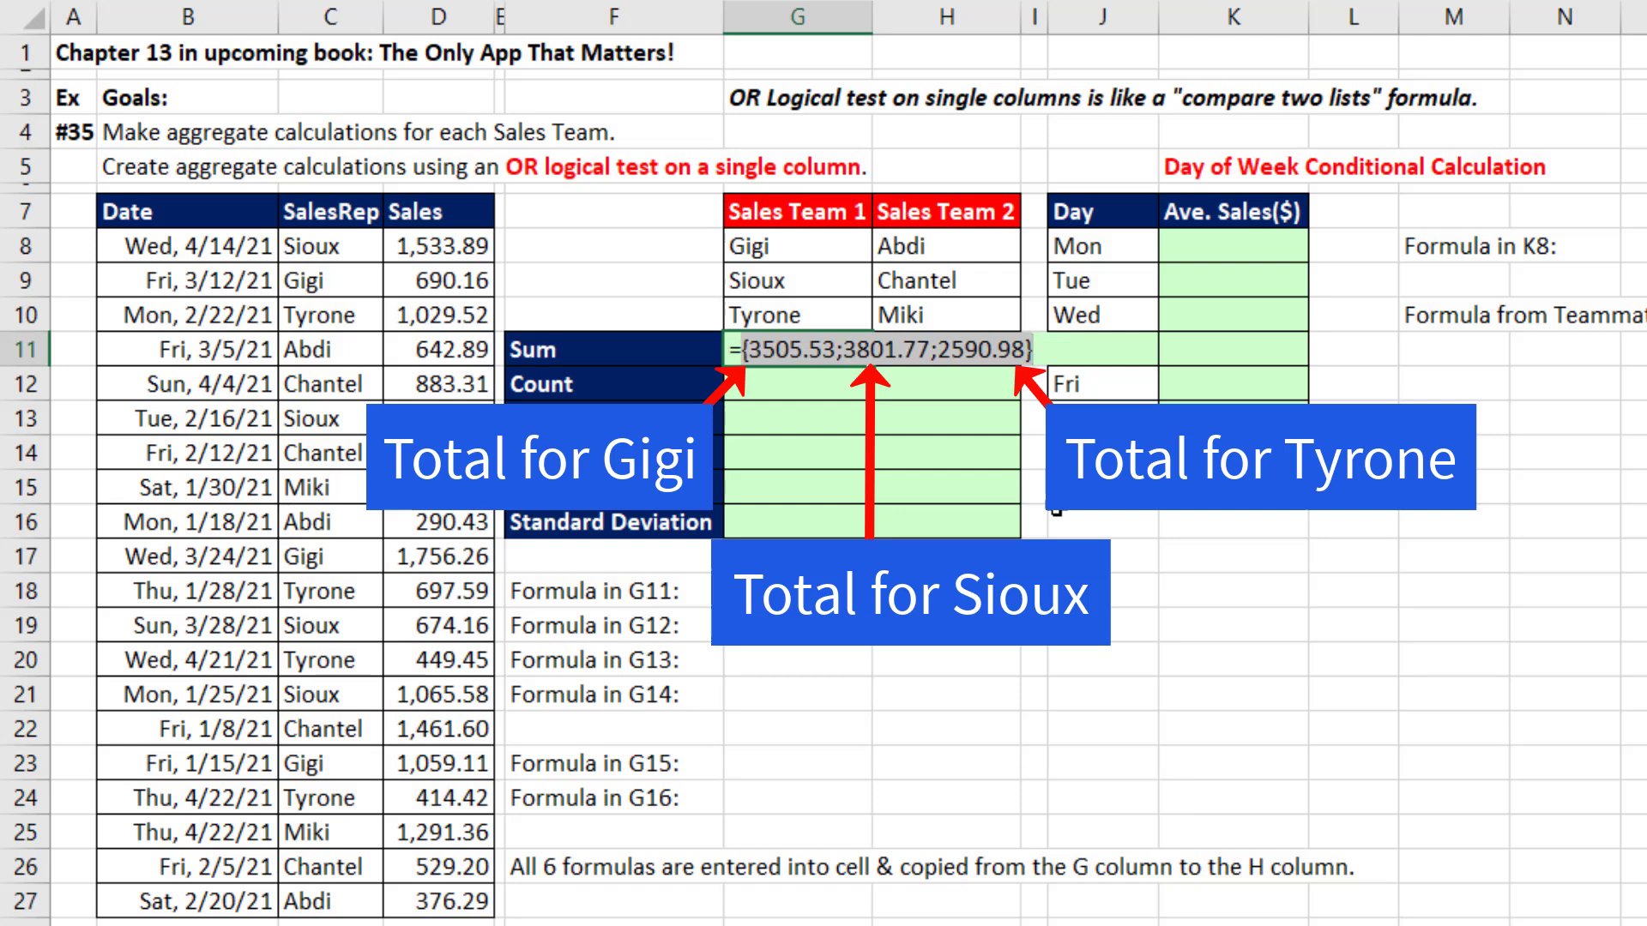
pyautogui.hotkey('ctrl', 'z')
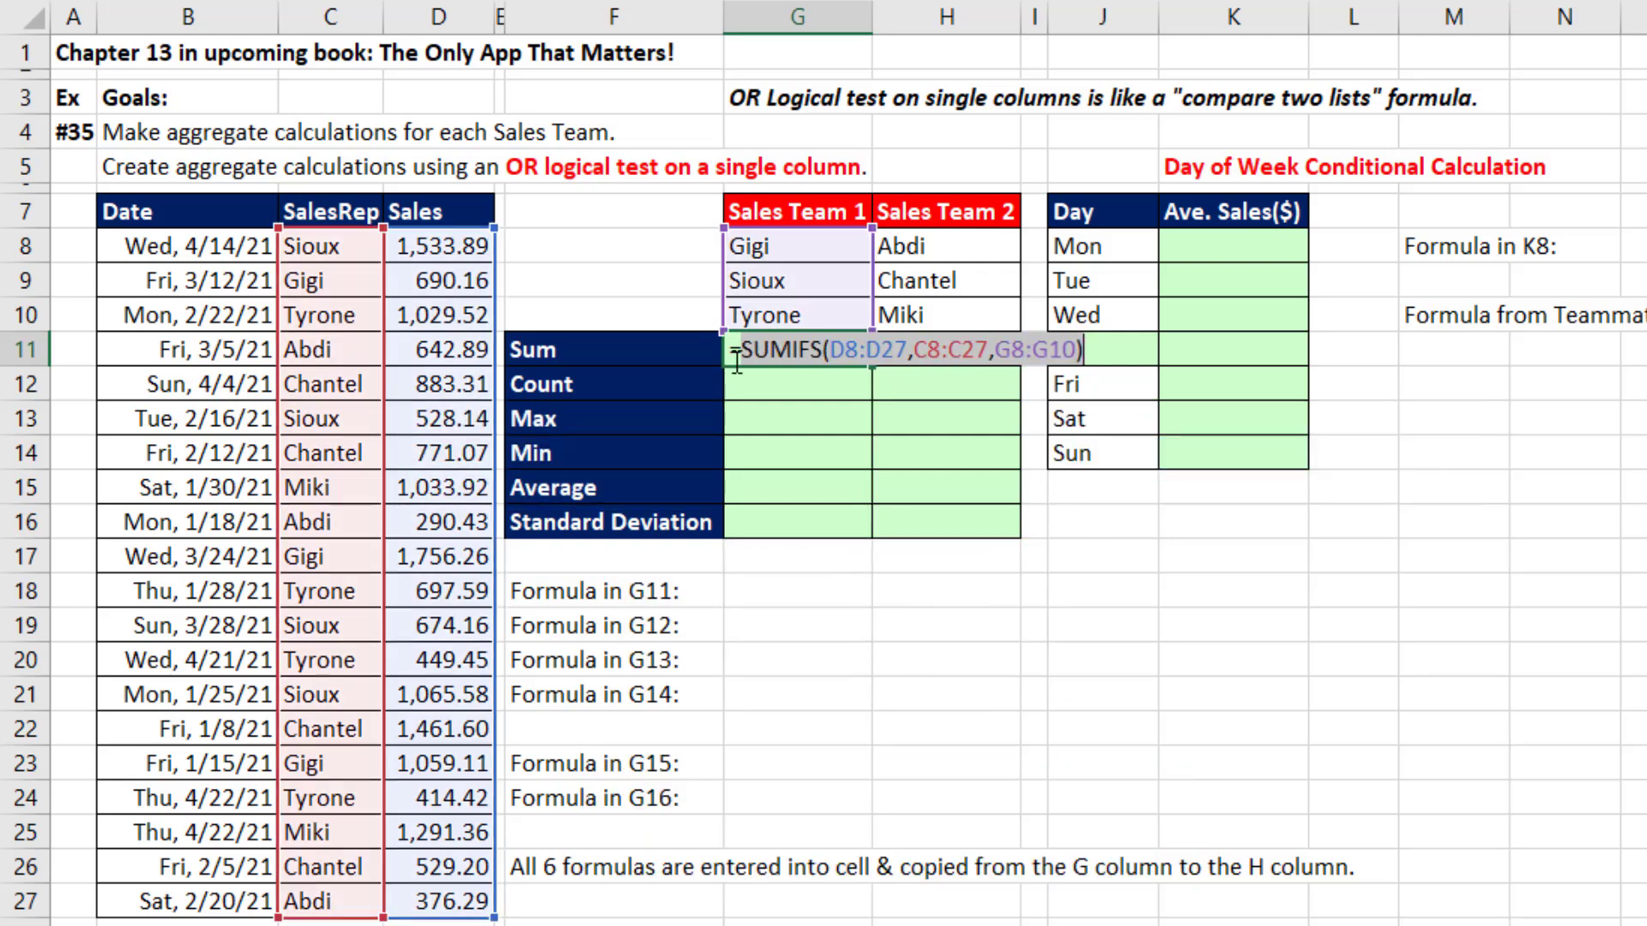
# Try wrapping the SUMIFS expression in G11 in a SUMPRODUCT function.
pyautogui.click(738, 353)
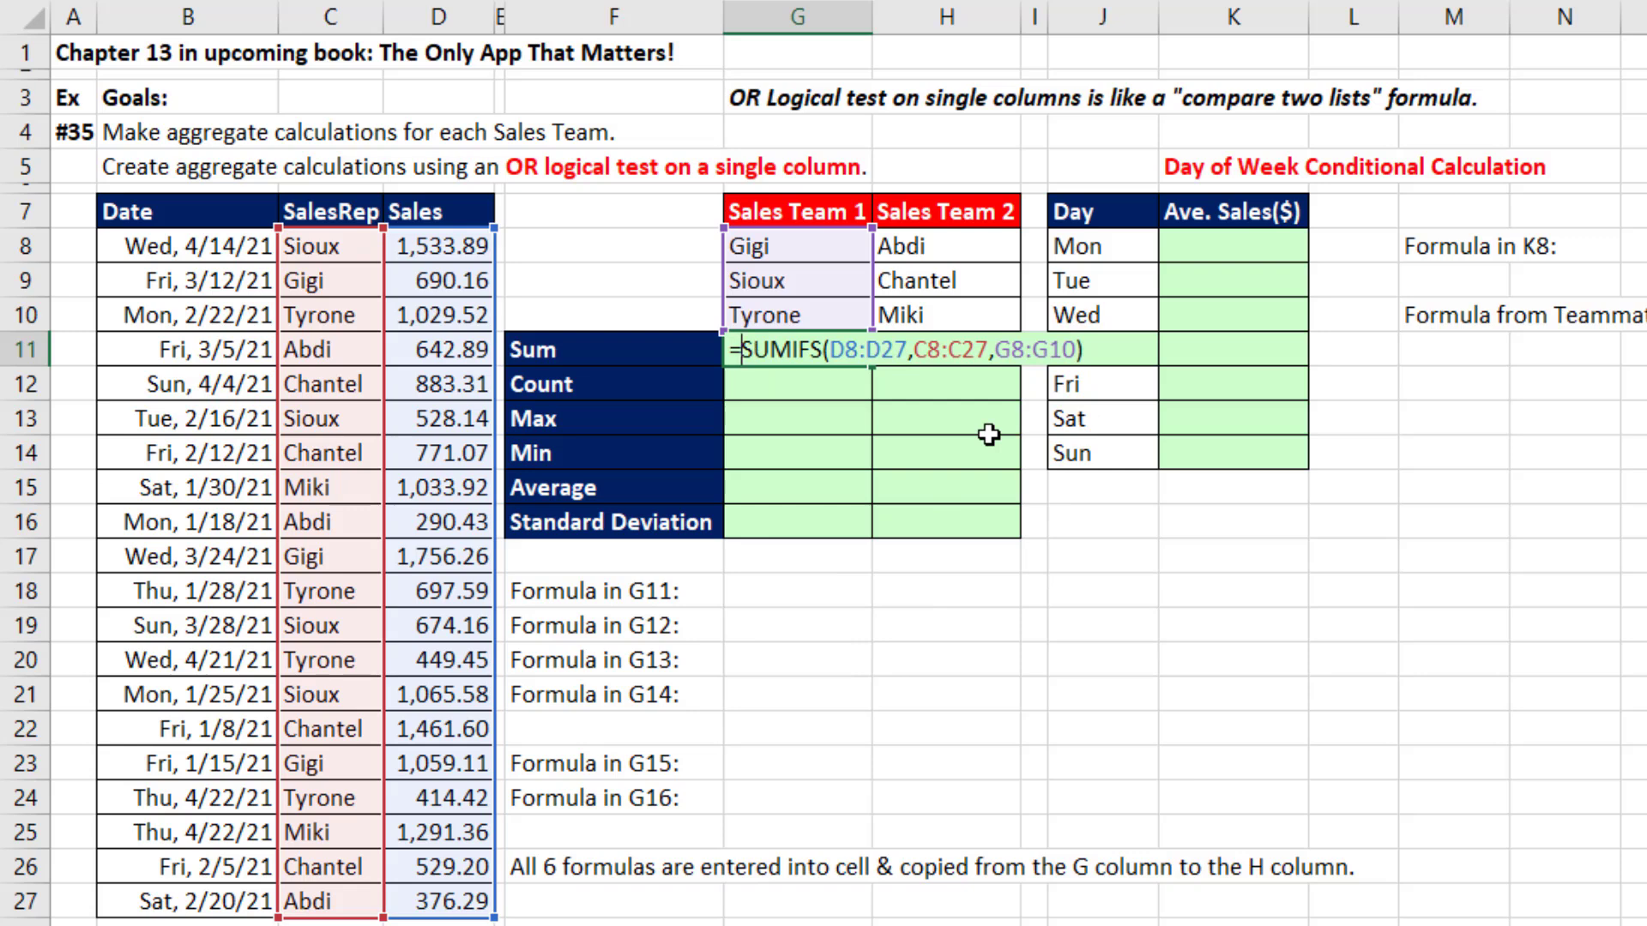
pyautogui.write('sump')
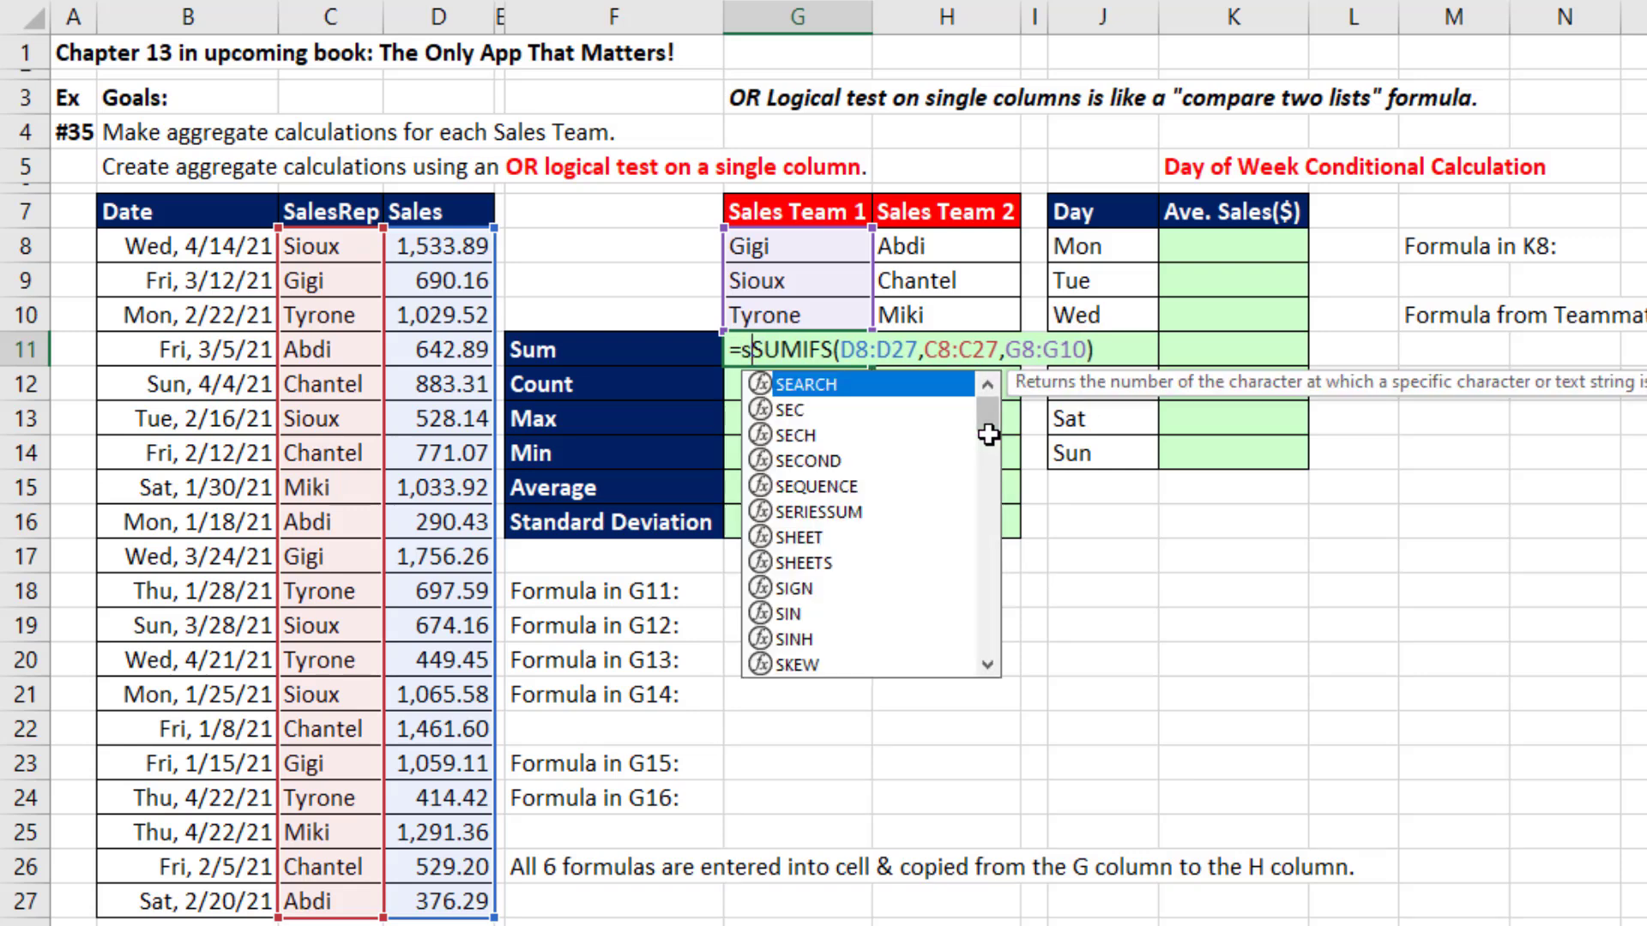
pyautogui.press('Tab')
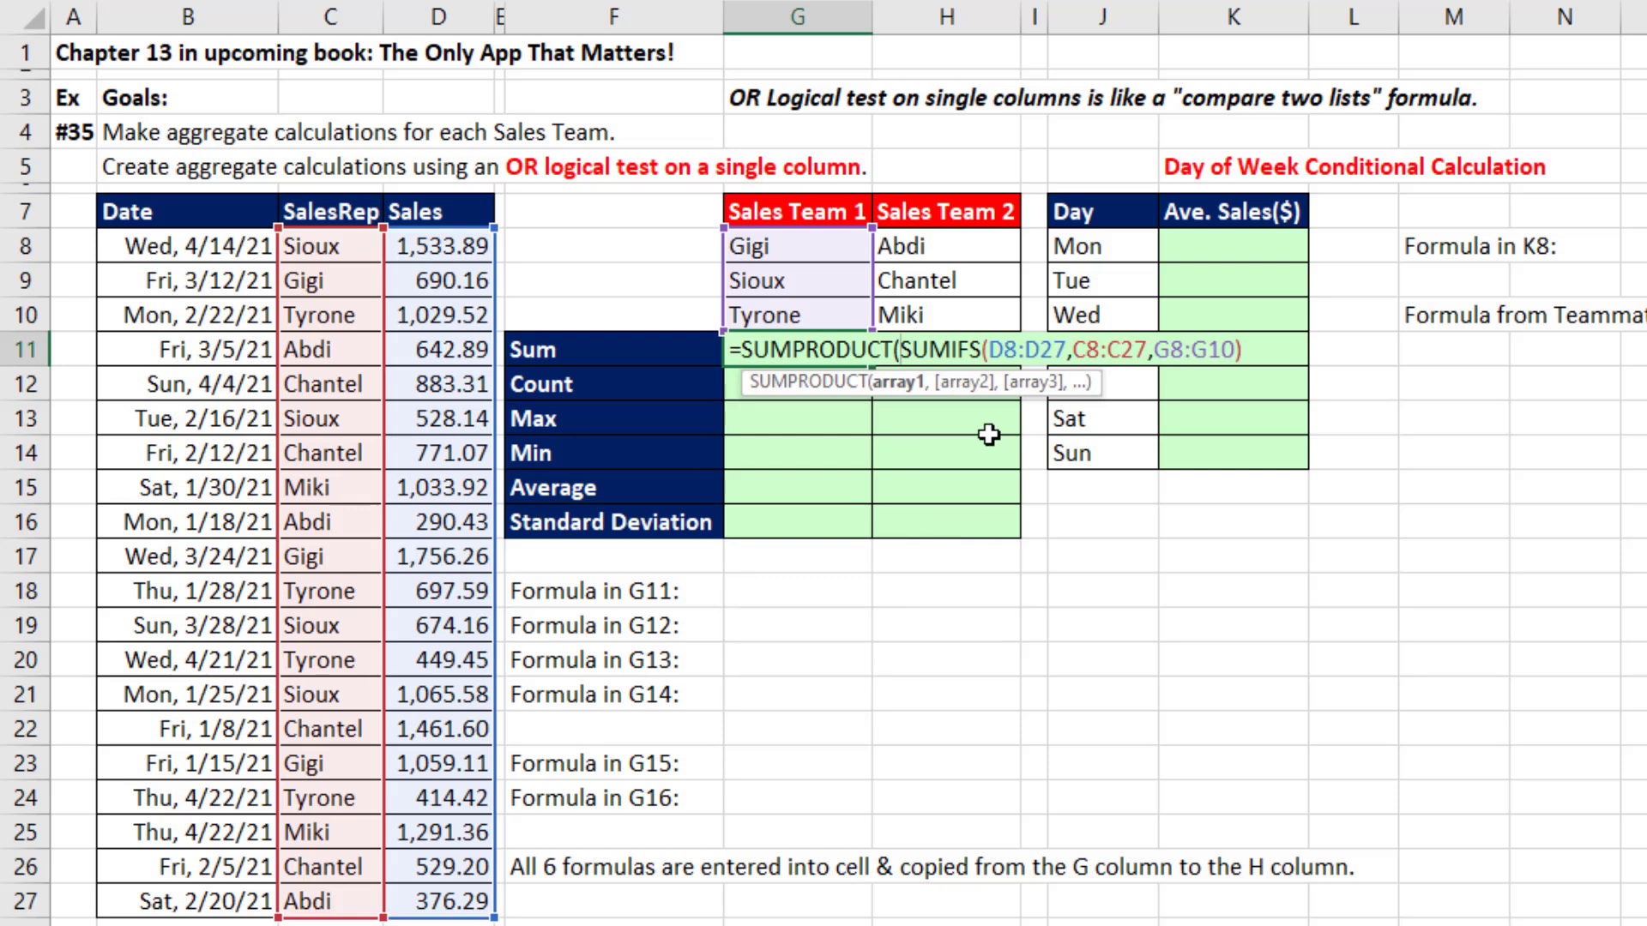
# Change the outer function in G11 to SUM and close it, making =SUM(SUMIFS(D8:D27,C8:C27,G8:G10)).
pyautogui.press('BackSpace')
pyautogui.press('BackSpace')
pyautogui.press('BackSpace')
pyautogui.press('BackSpace')
pyautogui.press('BackSpace')
pyautogui.press('BackSpace')
pyautogui.press('BackSpace')
pyautogui.press('BackSpace')
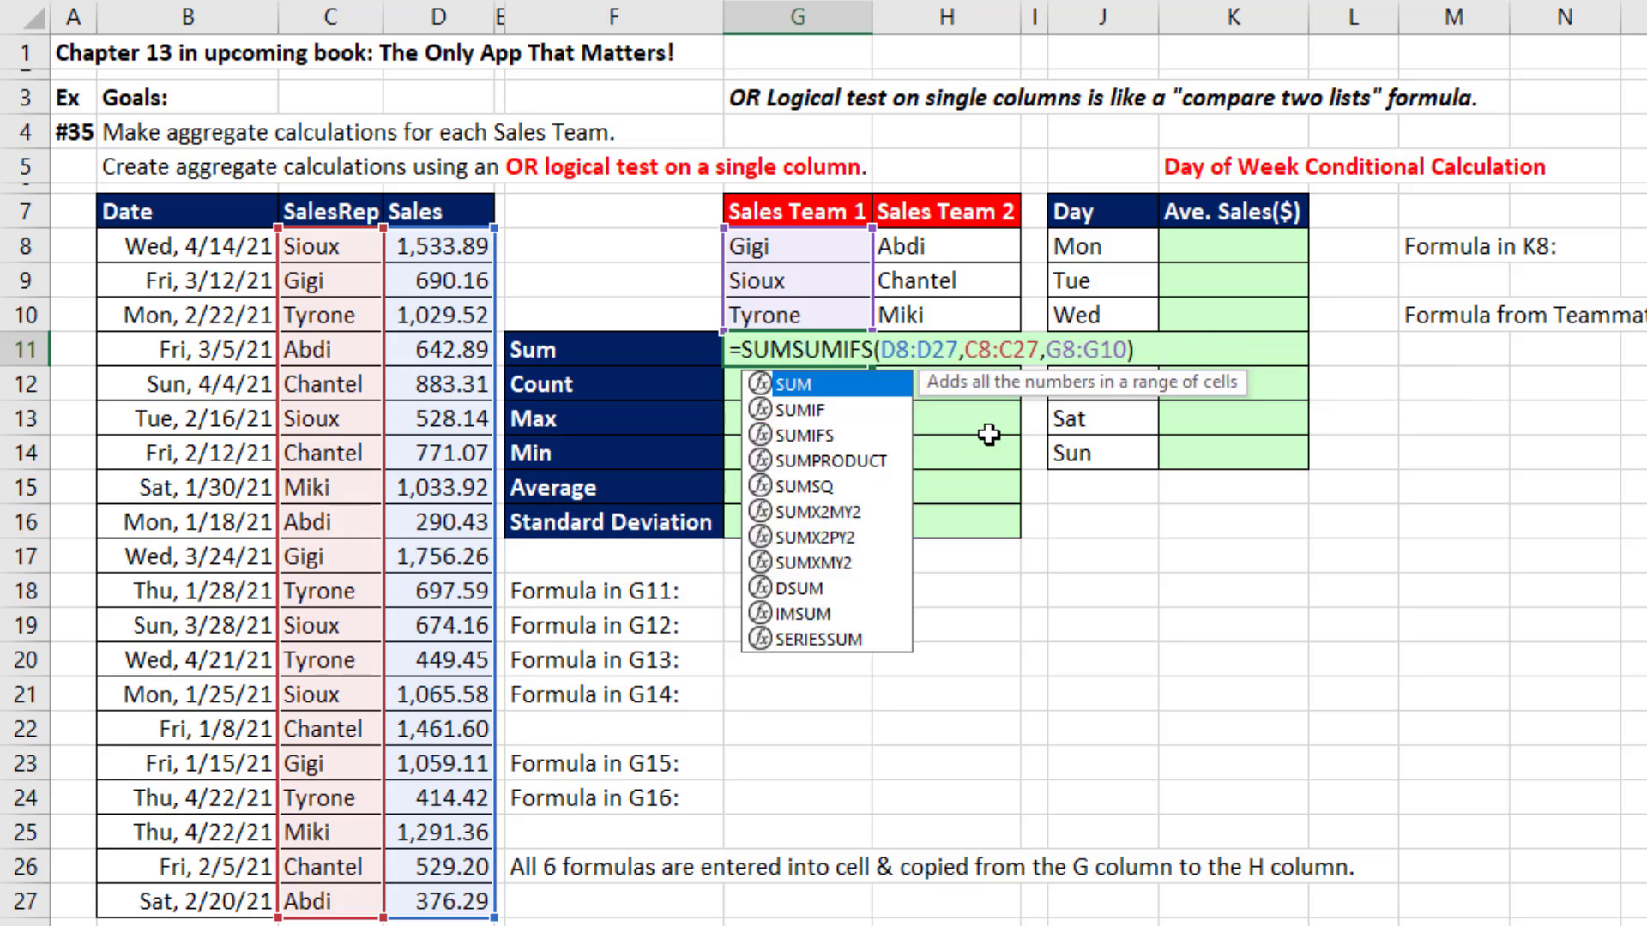
pyautogui.write('(')
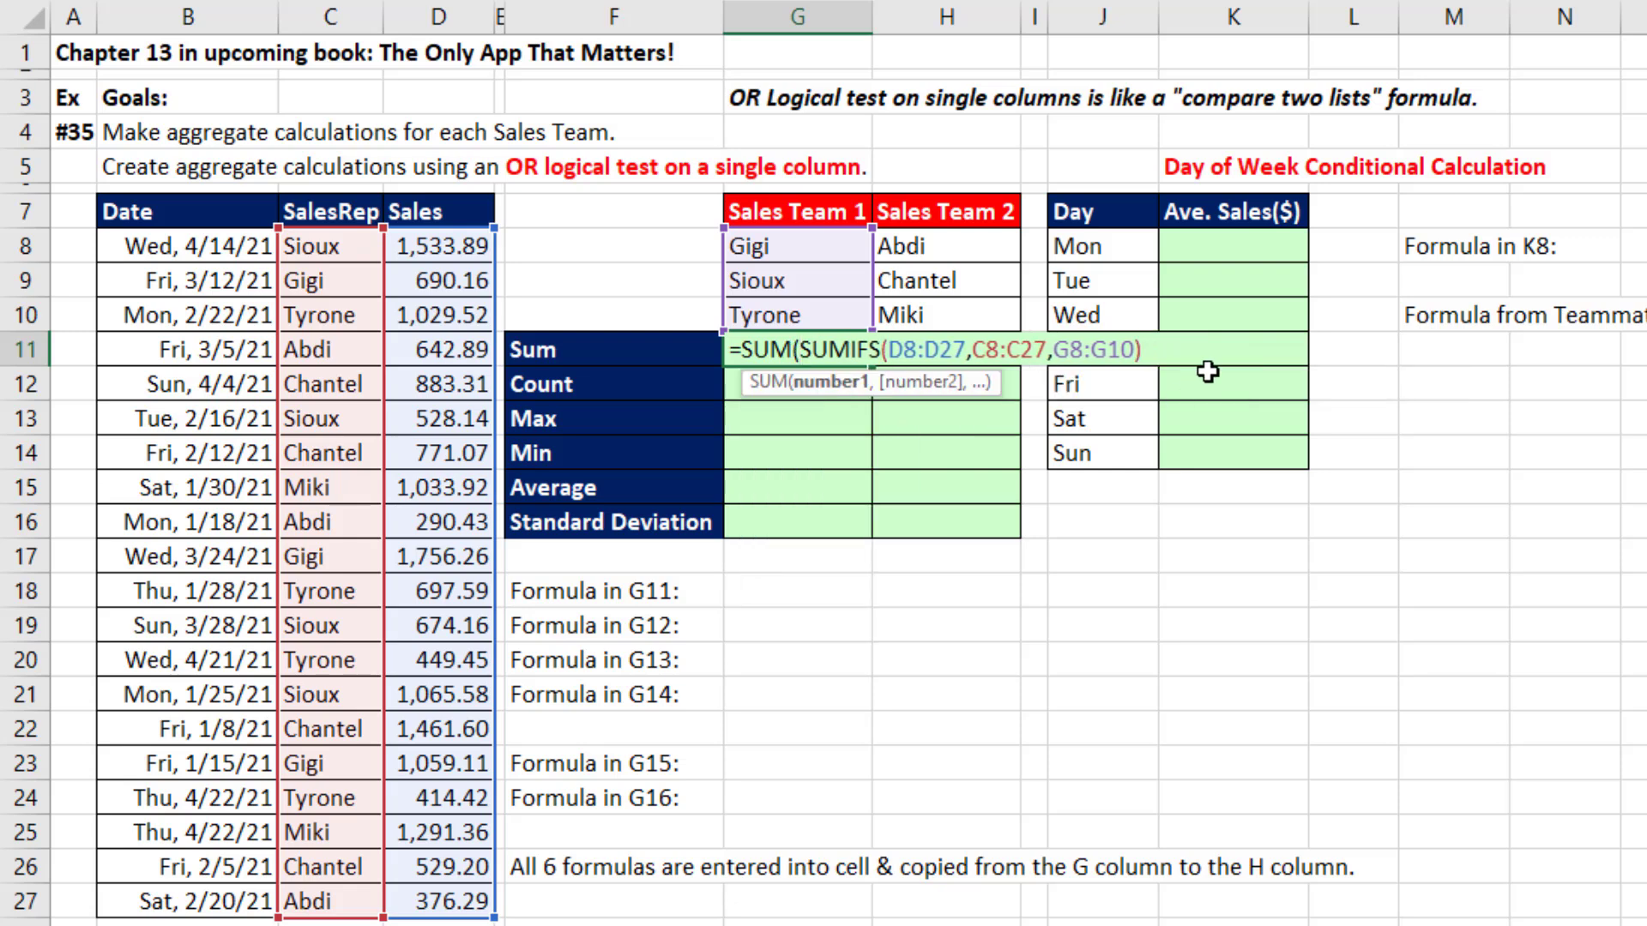
pyautogui.write(')')
# Lock the sum range as $D$8:$D$27 and the criteria range as $C$8:$C$27 in G11, and enter the formula.
pyautogui.click(931, 344)
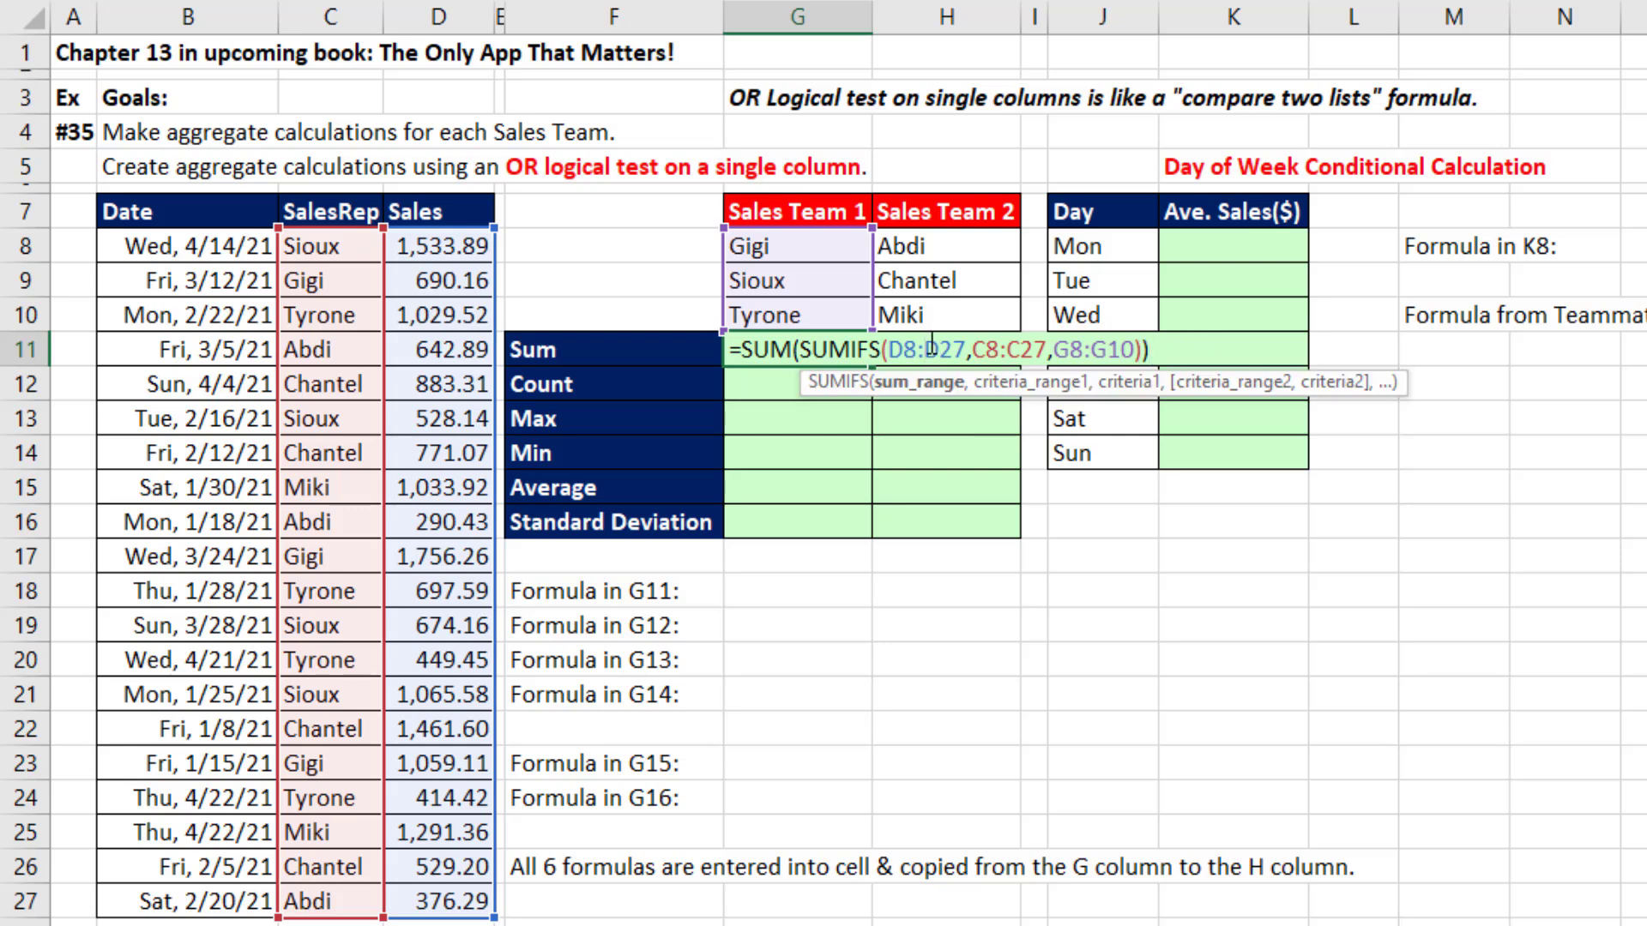
pyautogui.click(934, 383)
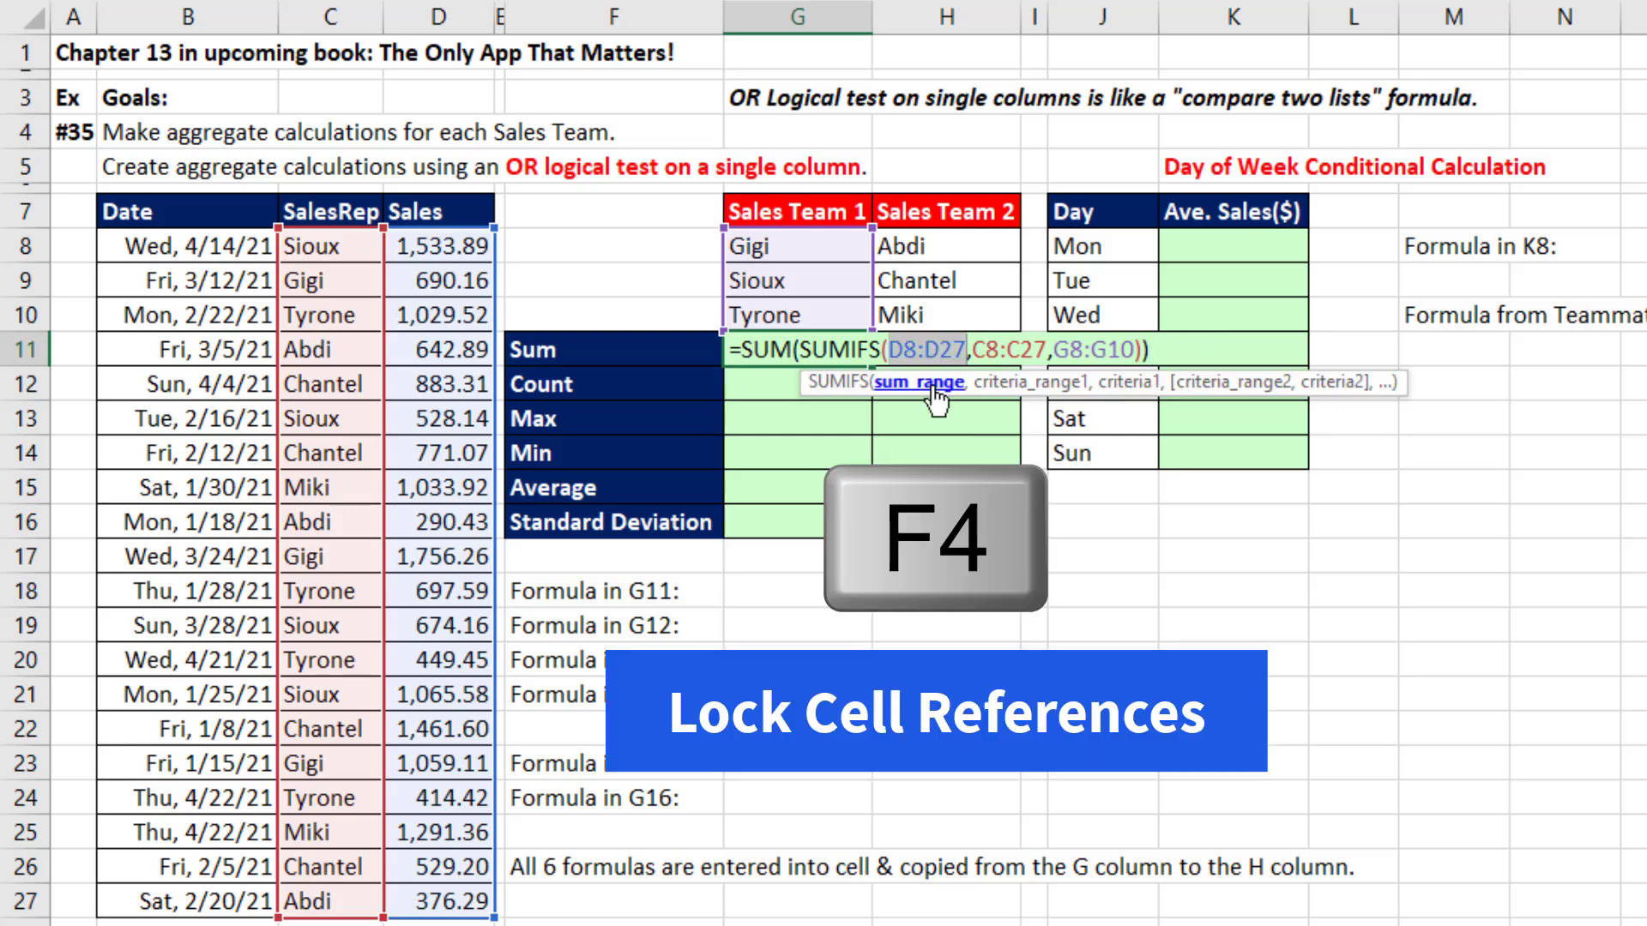
pyautogui.press('F4')
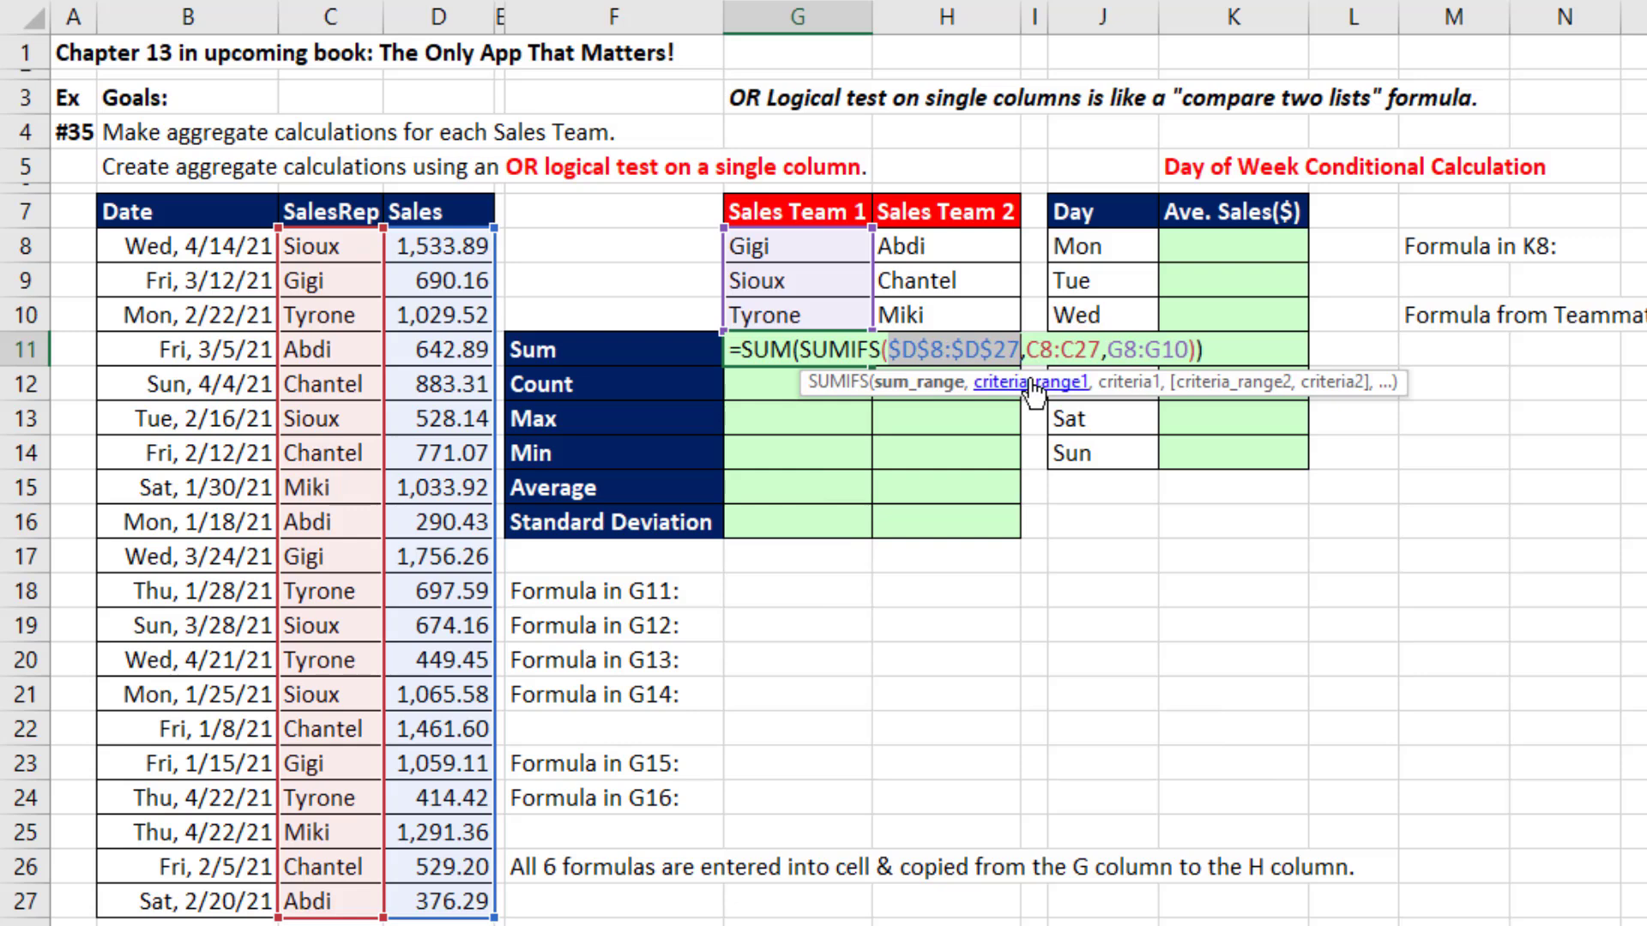
pyautogui.click(1034, 383)
pyautogui.press('F4')
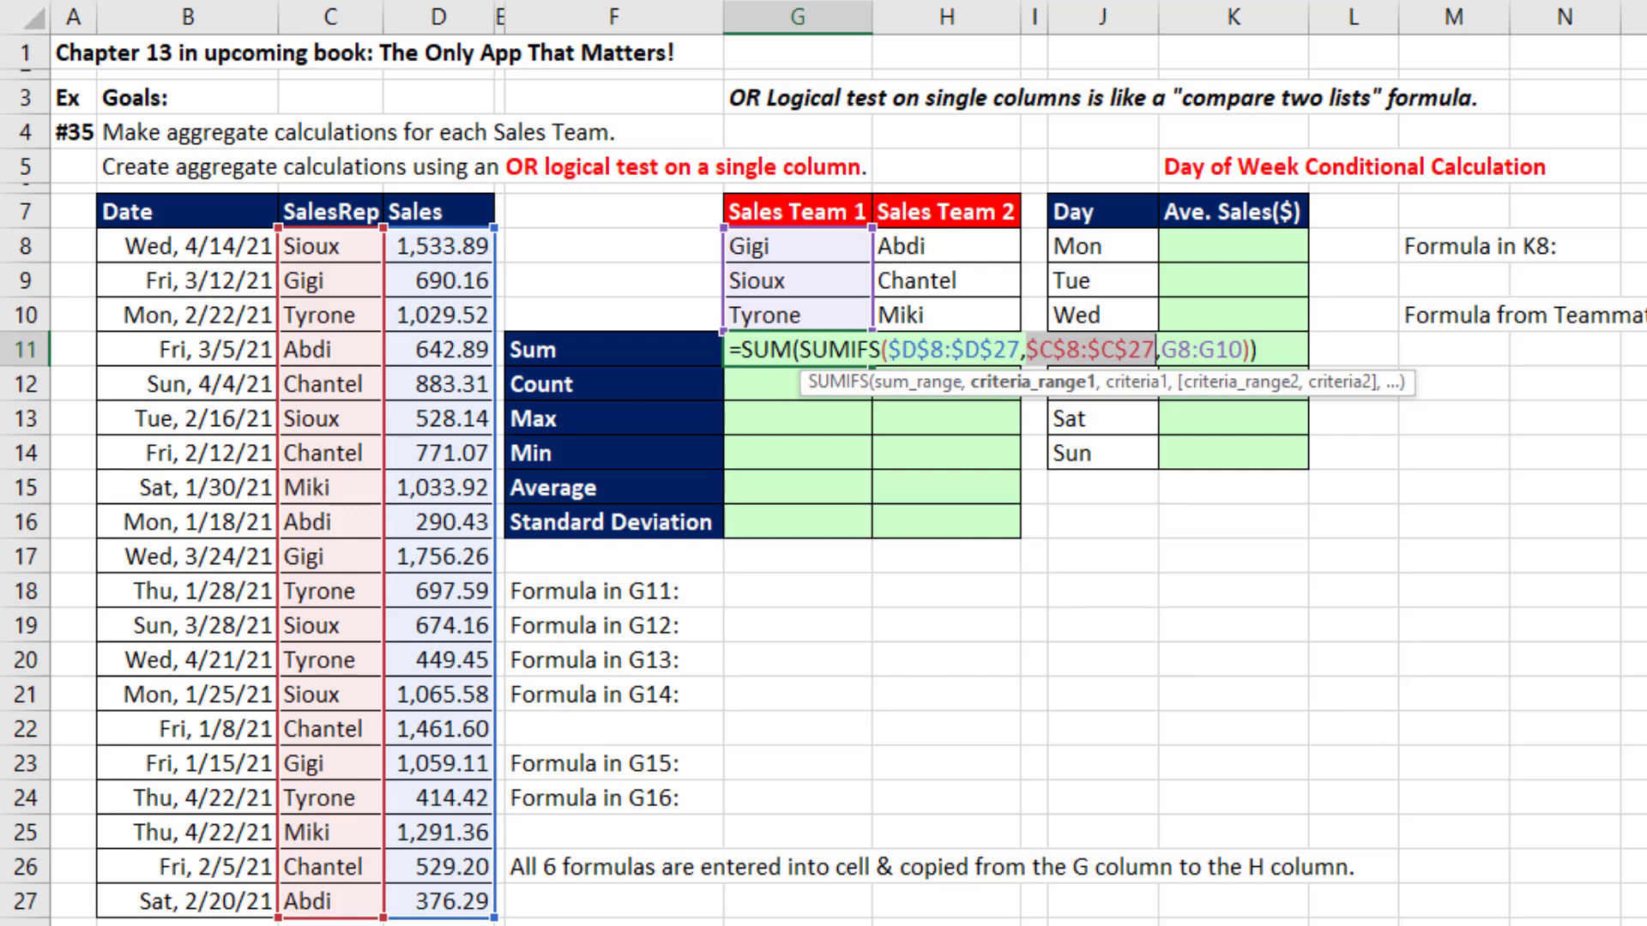
pyautogui.hotkey('ctrl', 'Return')
# Copy the Sum formula from G11 to H11 and open the copy to check its references.
pyautogui.moveTo(906, 364); pyautogui.dragTo(959, 357)
pyautogui.click(958, 343)
pyautogui.press('F2')
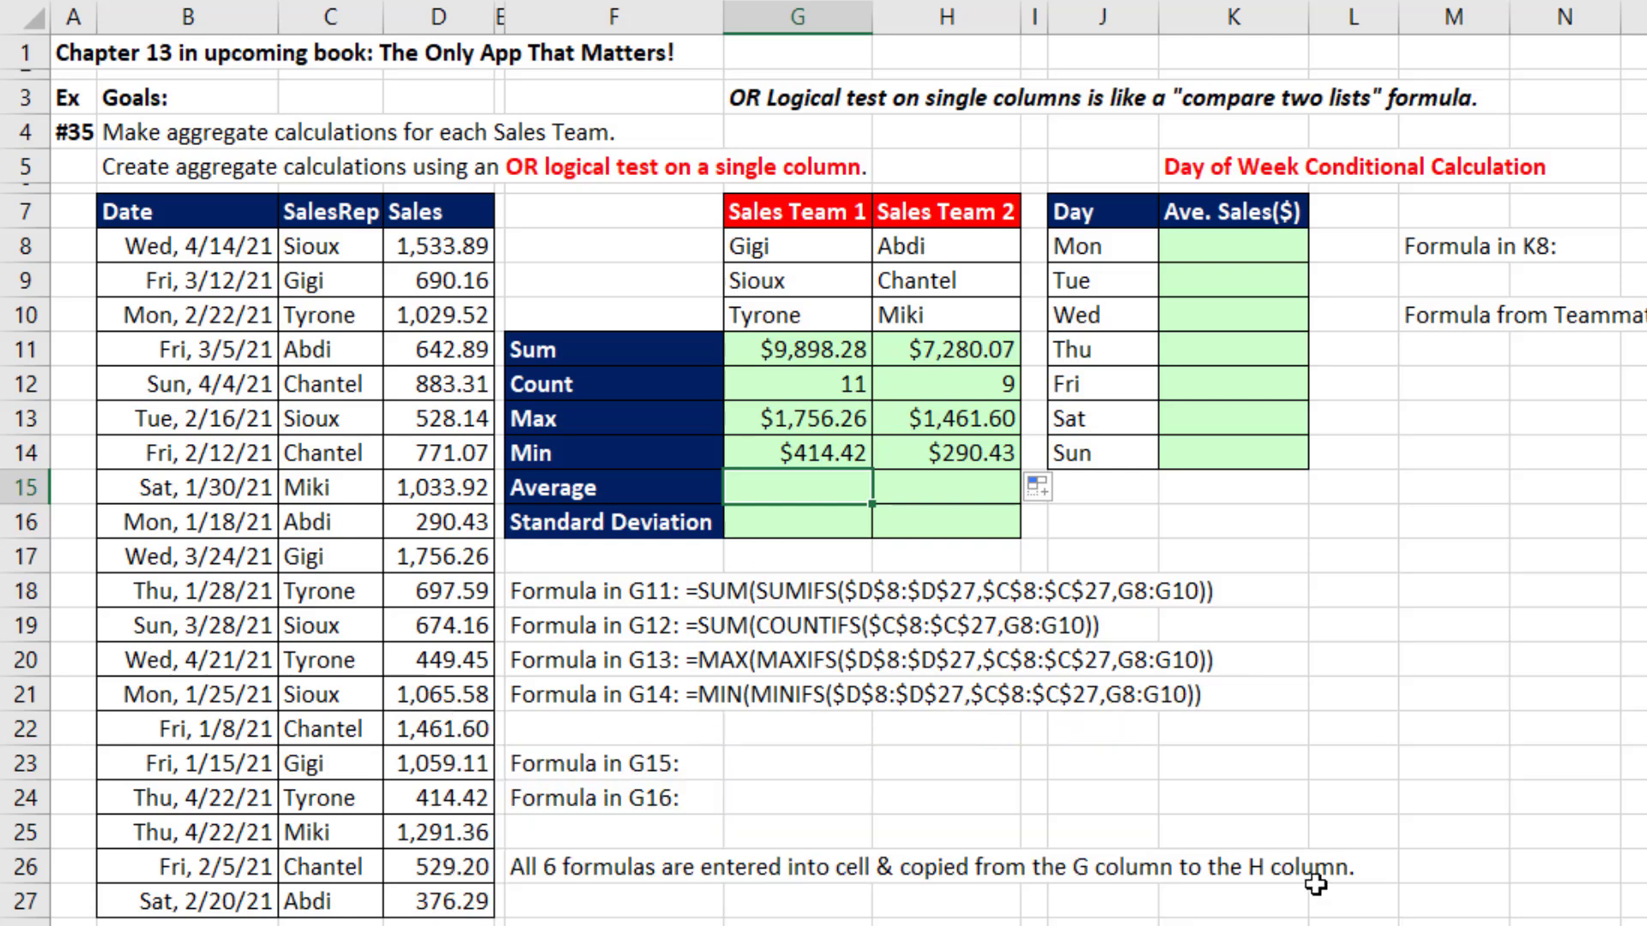
# Start a FILTER formula in the Average cell G15 with D8:D27 as the array argument.
pyautogui.write('=filter')
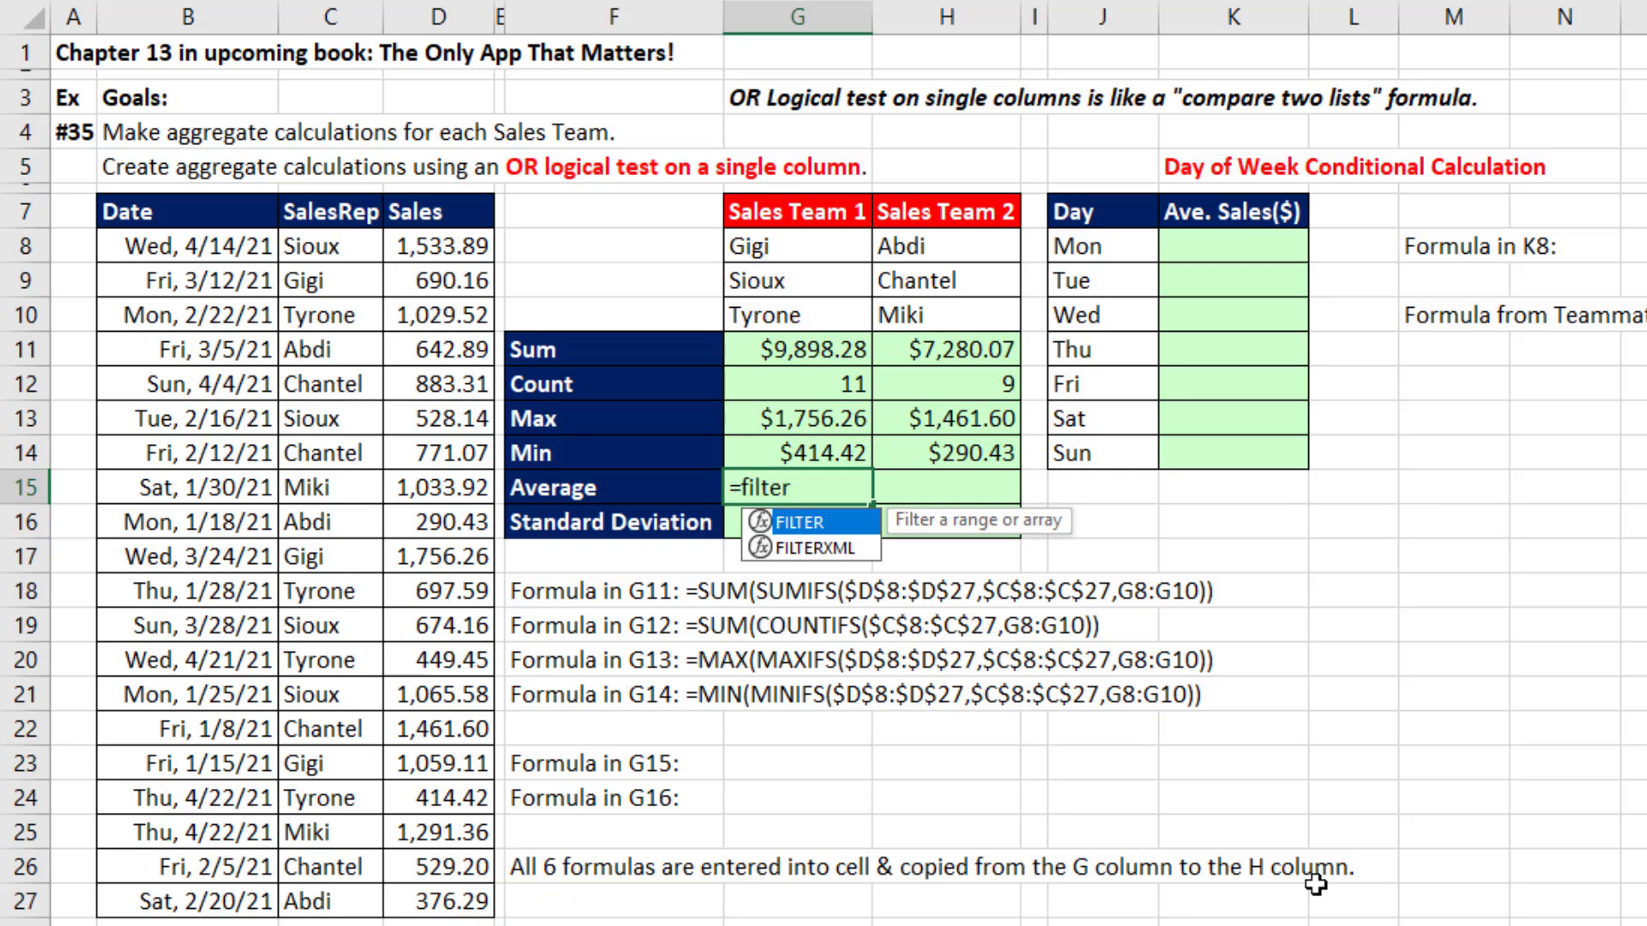
pyautogui.press('Tab')
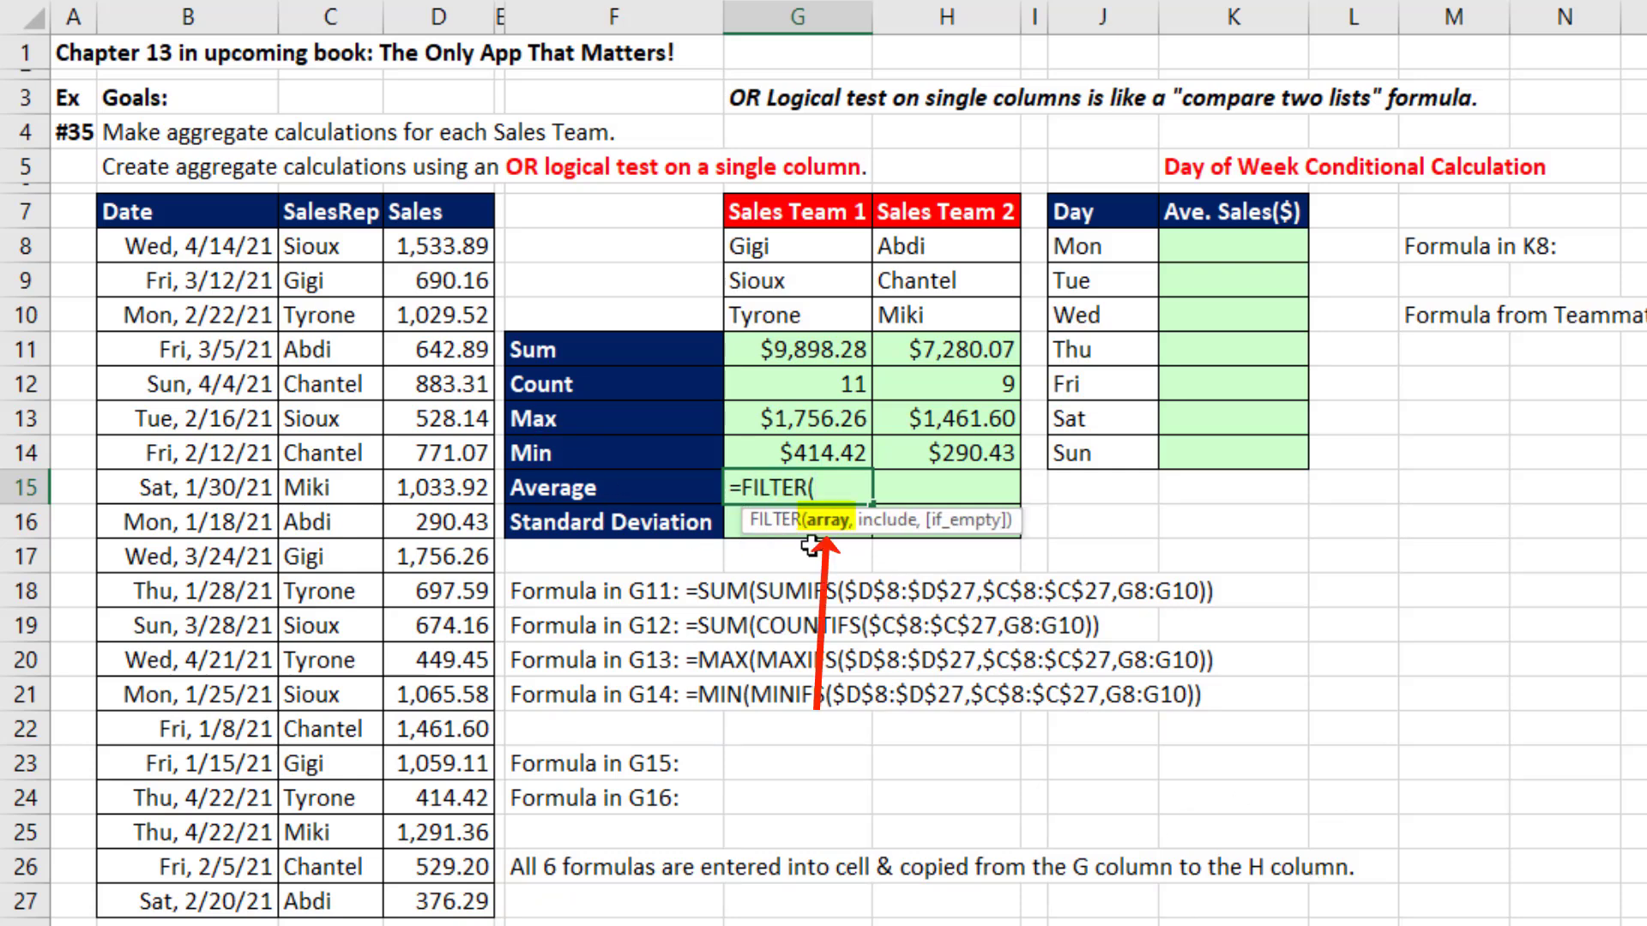
pyautogui.moveTo(414, 250); pyautogui.dragTo(456, 901)
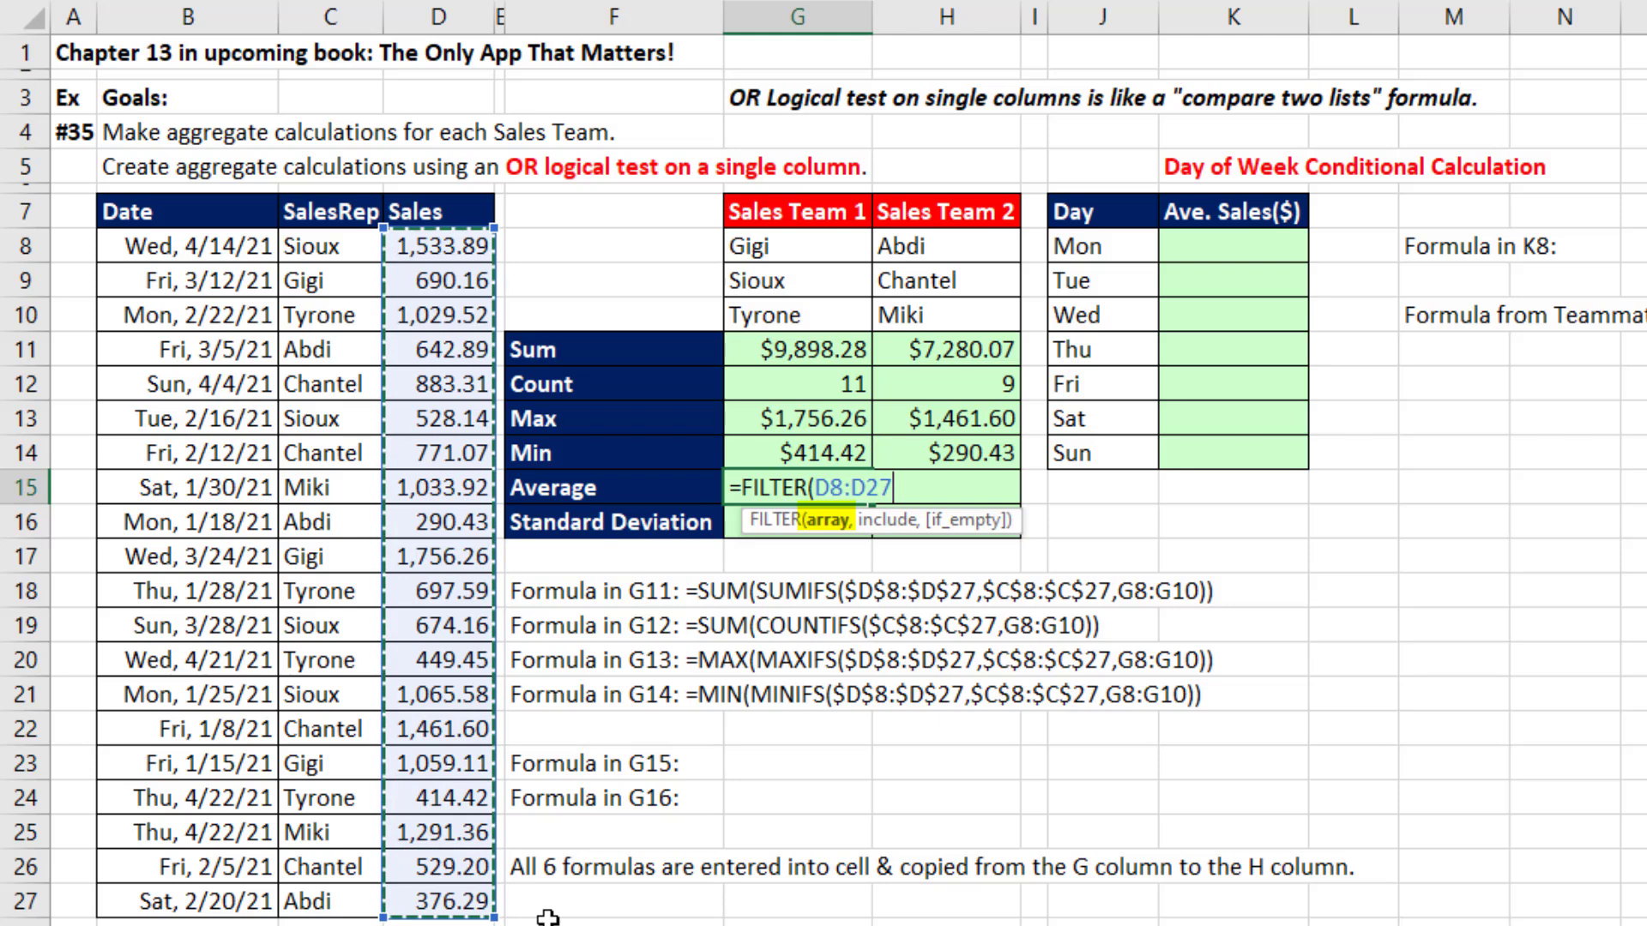
pyautogui.write(',')
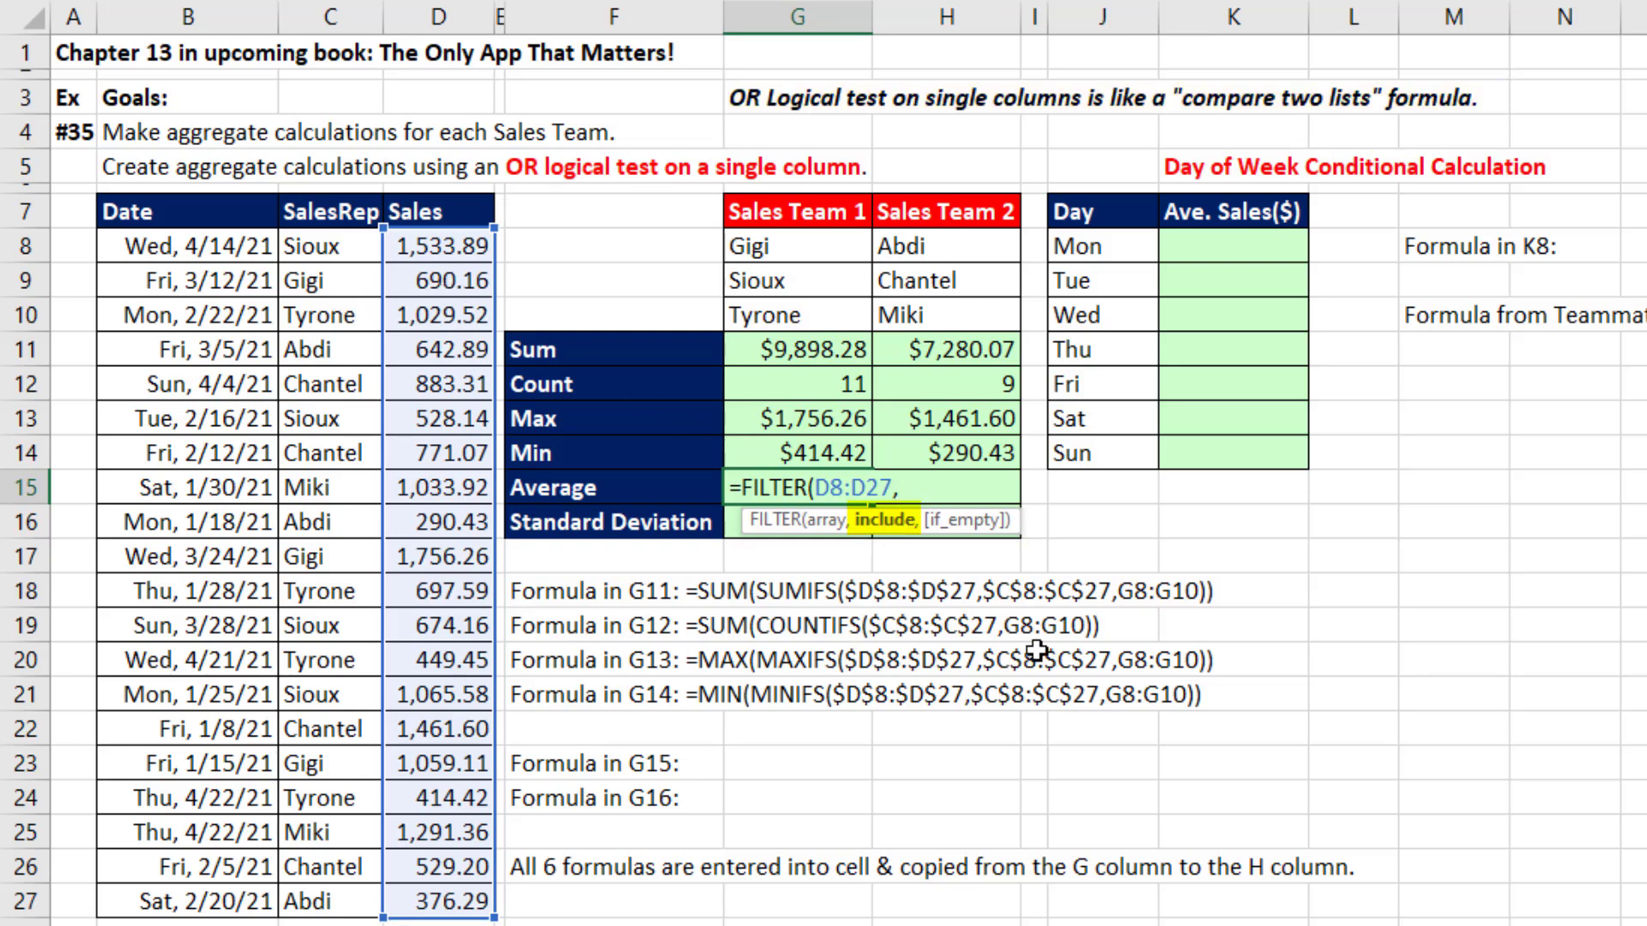
# Add XMATCH($C$8:$C$27,G8:G10) as the include argument of the FILTER formula in G15.
pyautogui.write('m')
pyautogui.press('Tab')
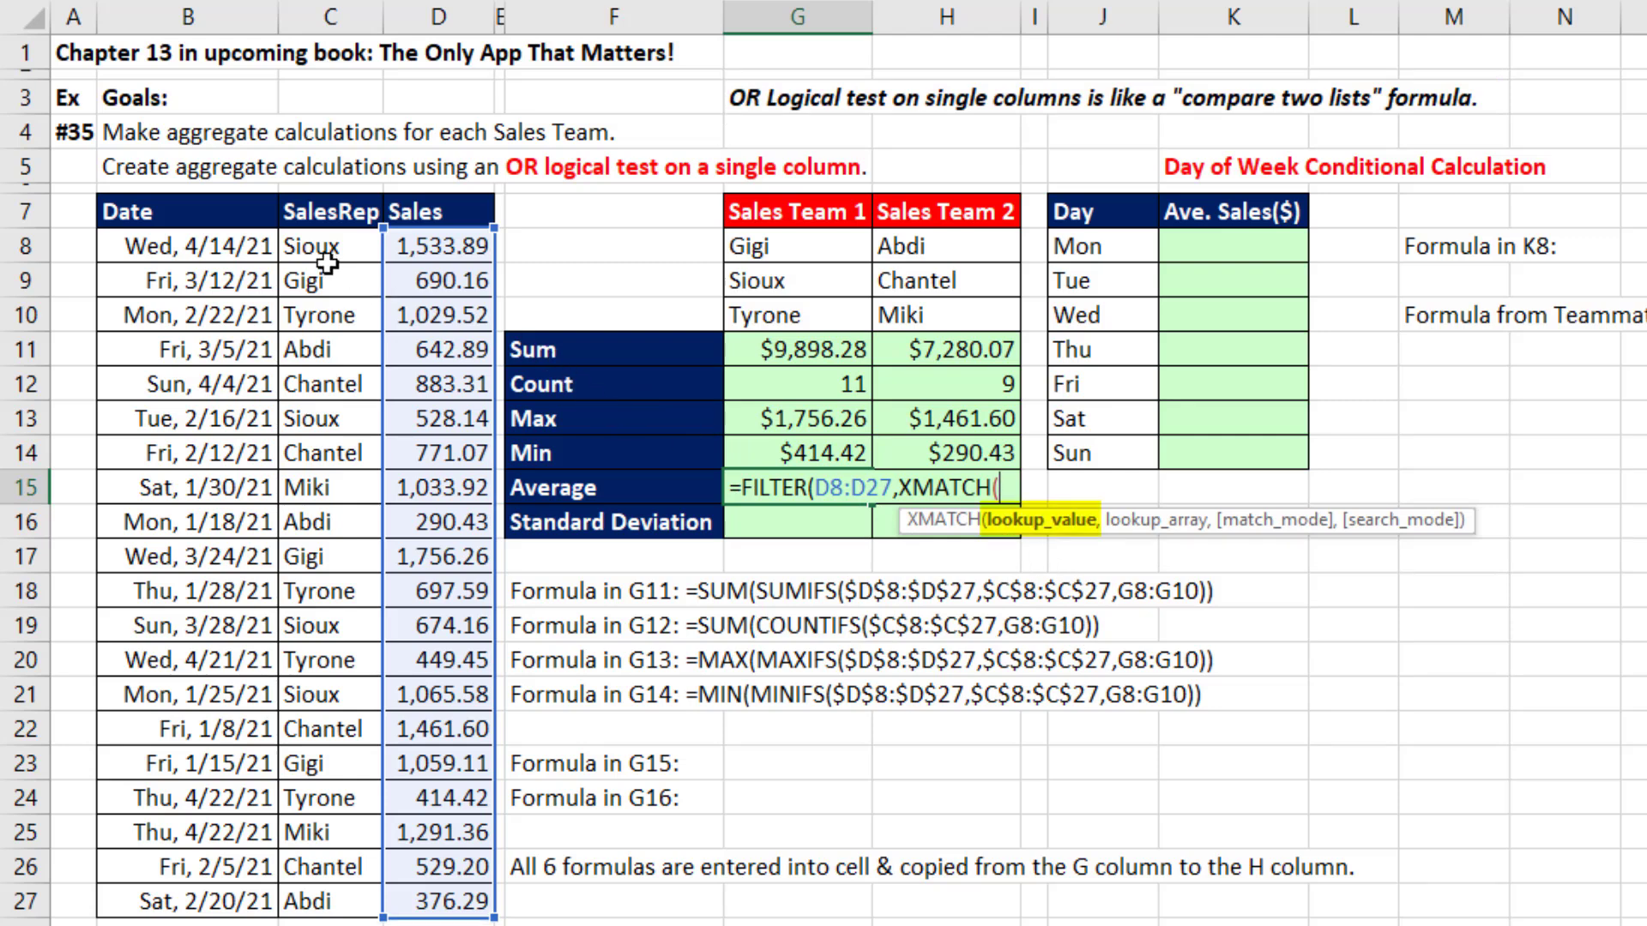
pyautogui.moveTo(313, 247); pyautogui.dragTo(312, 897)
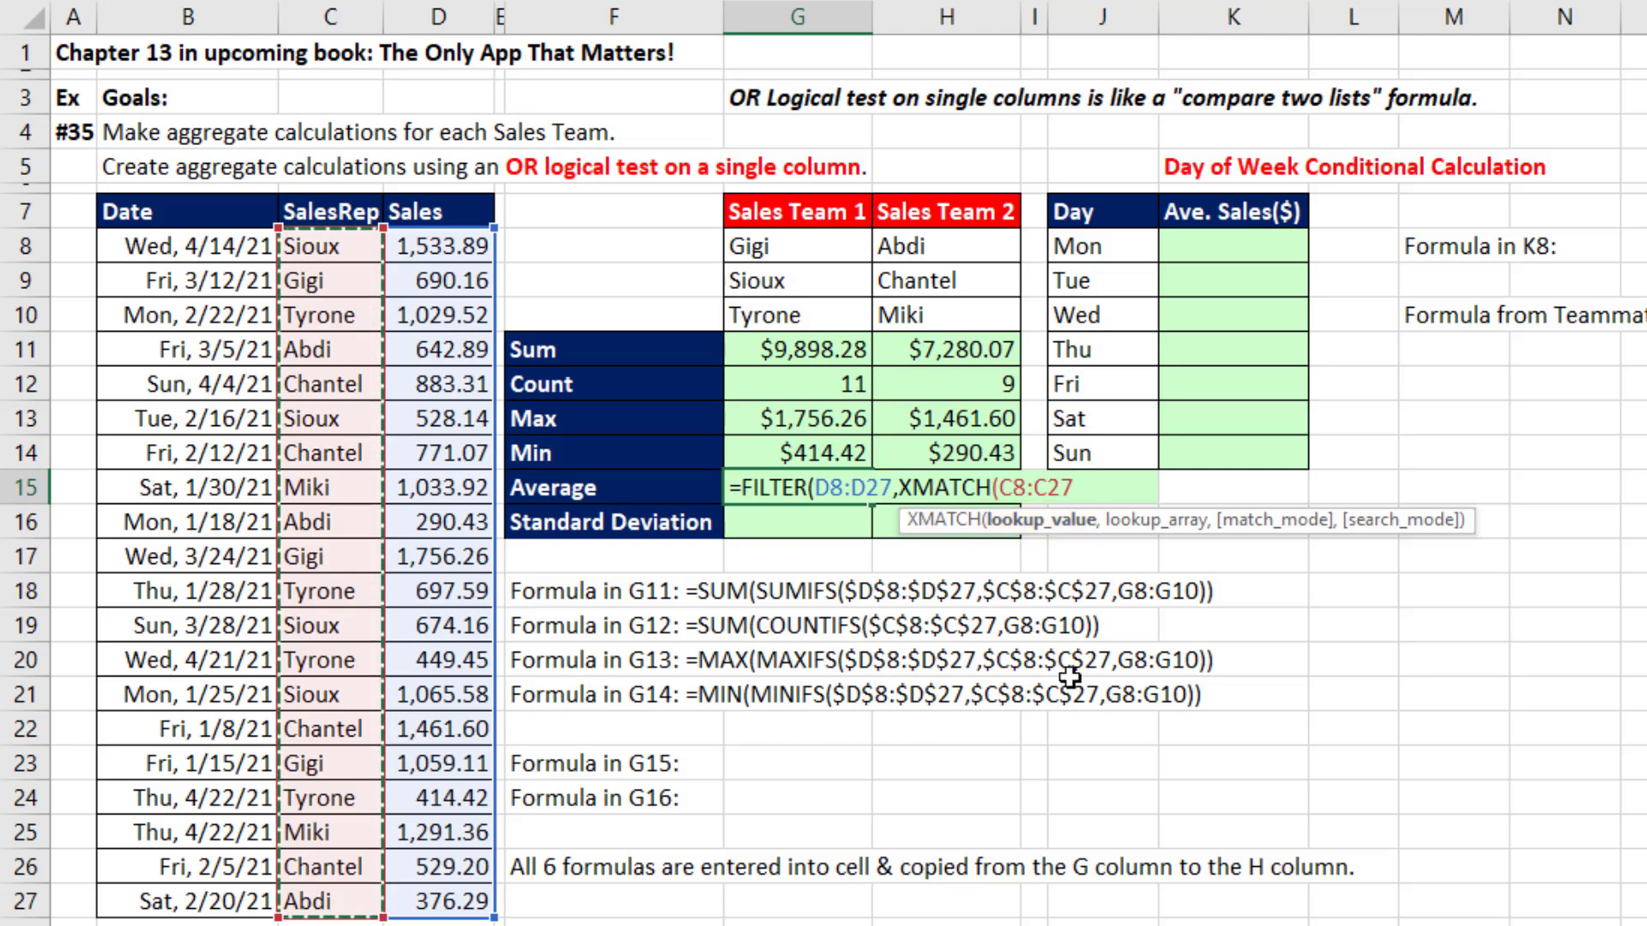
pyautogui.press('F4')
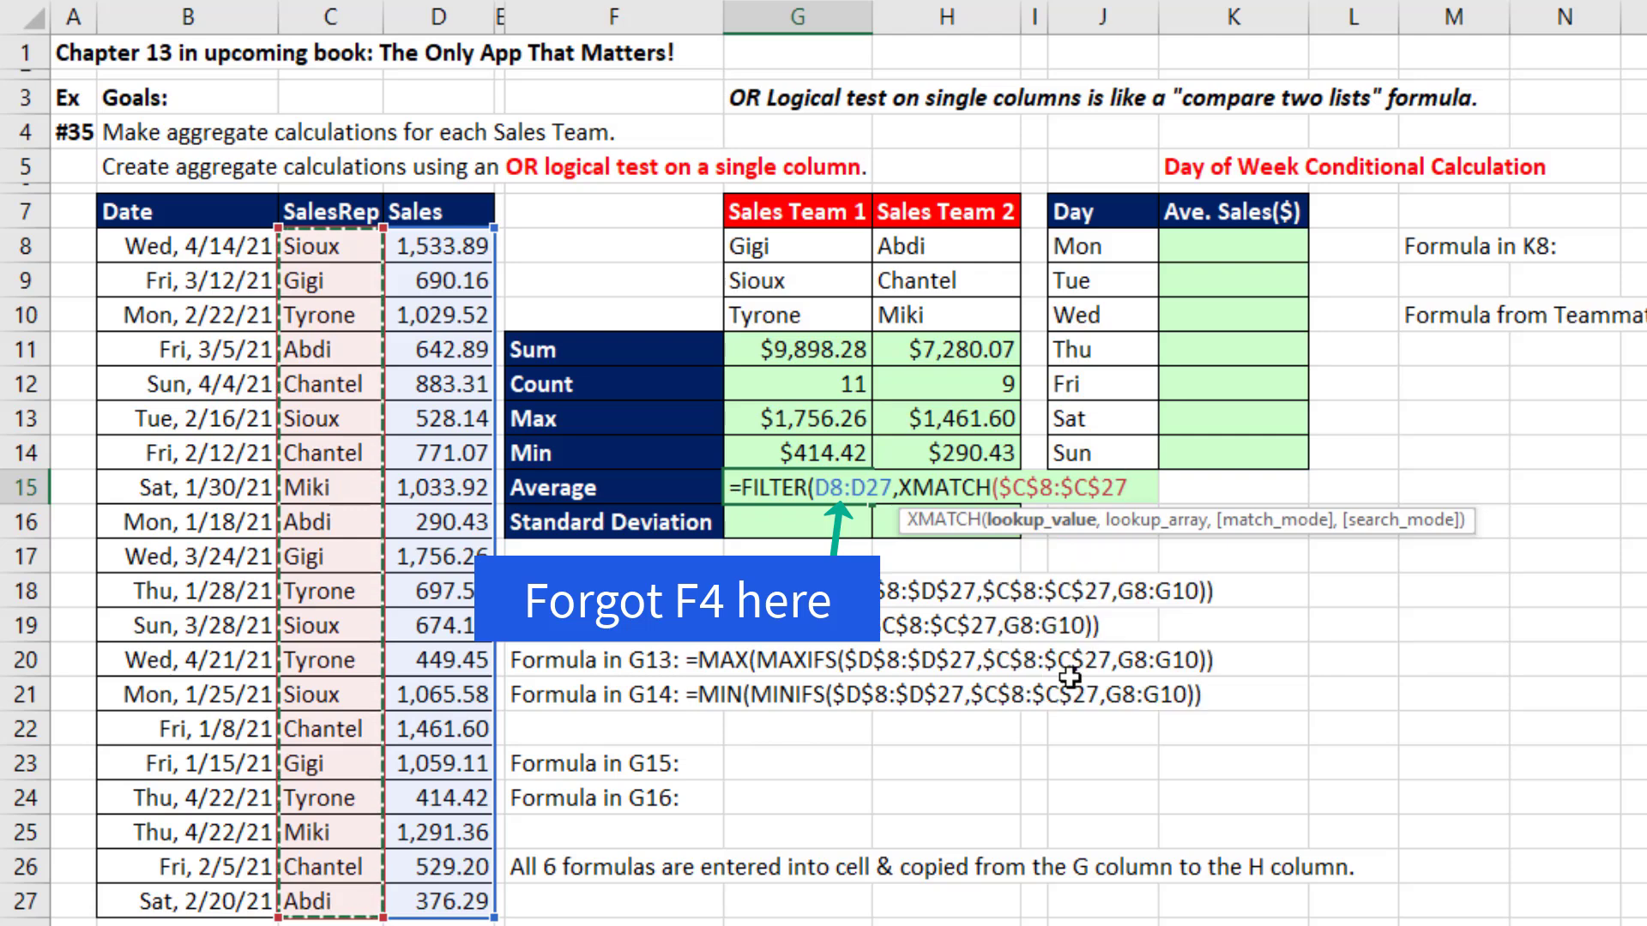
pyautogui.write(',')
pyautogui.moveTo(790, 247); pyautogui.dragTo(790, 317)
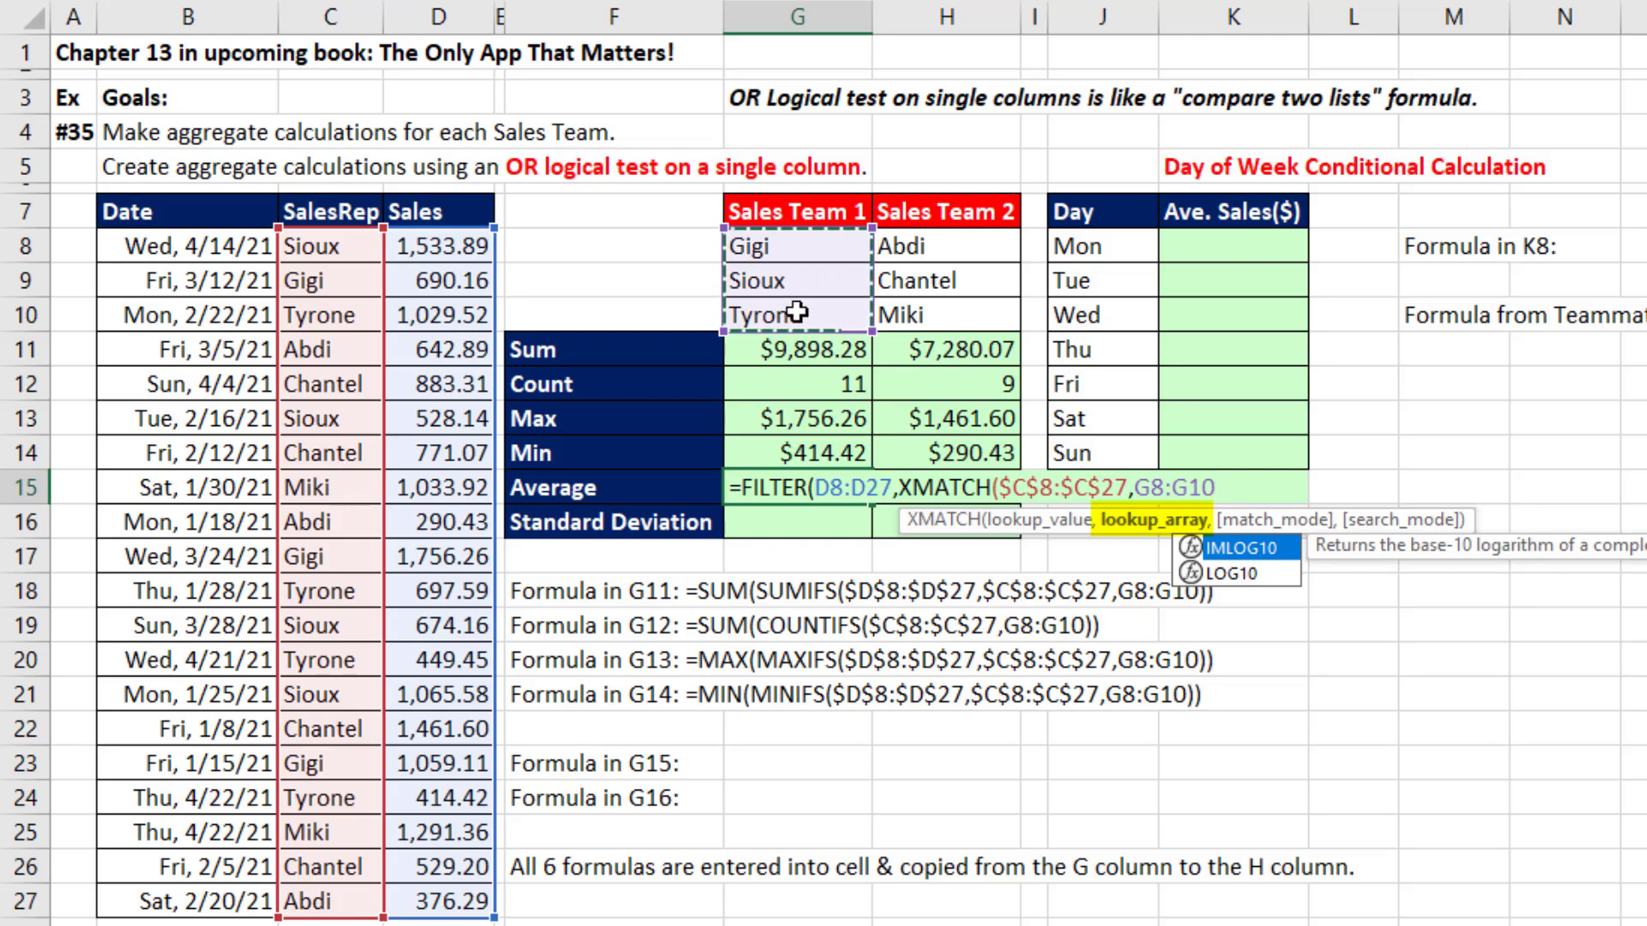
pyautogui.write(')')
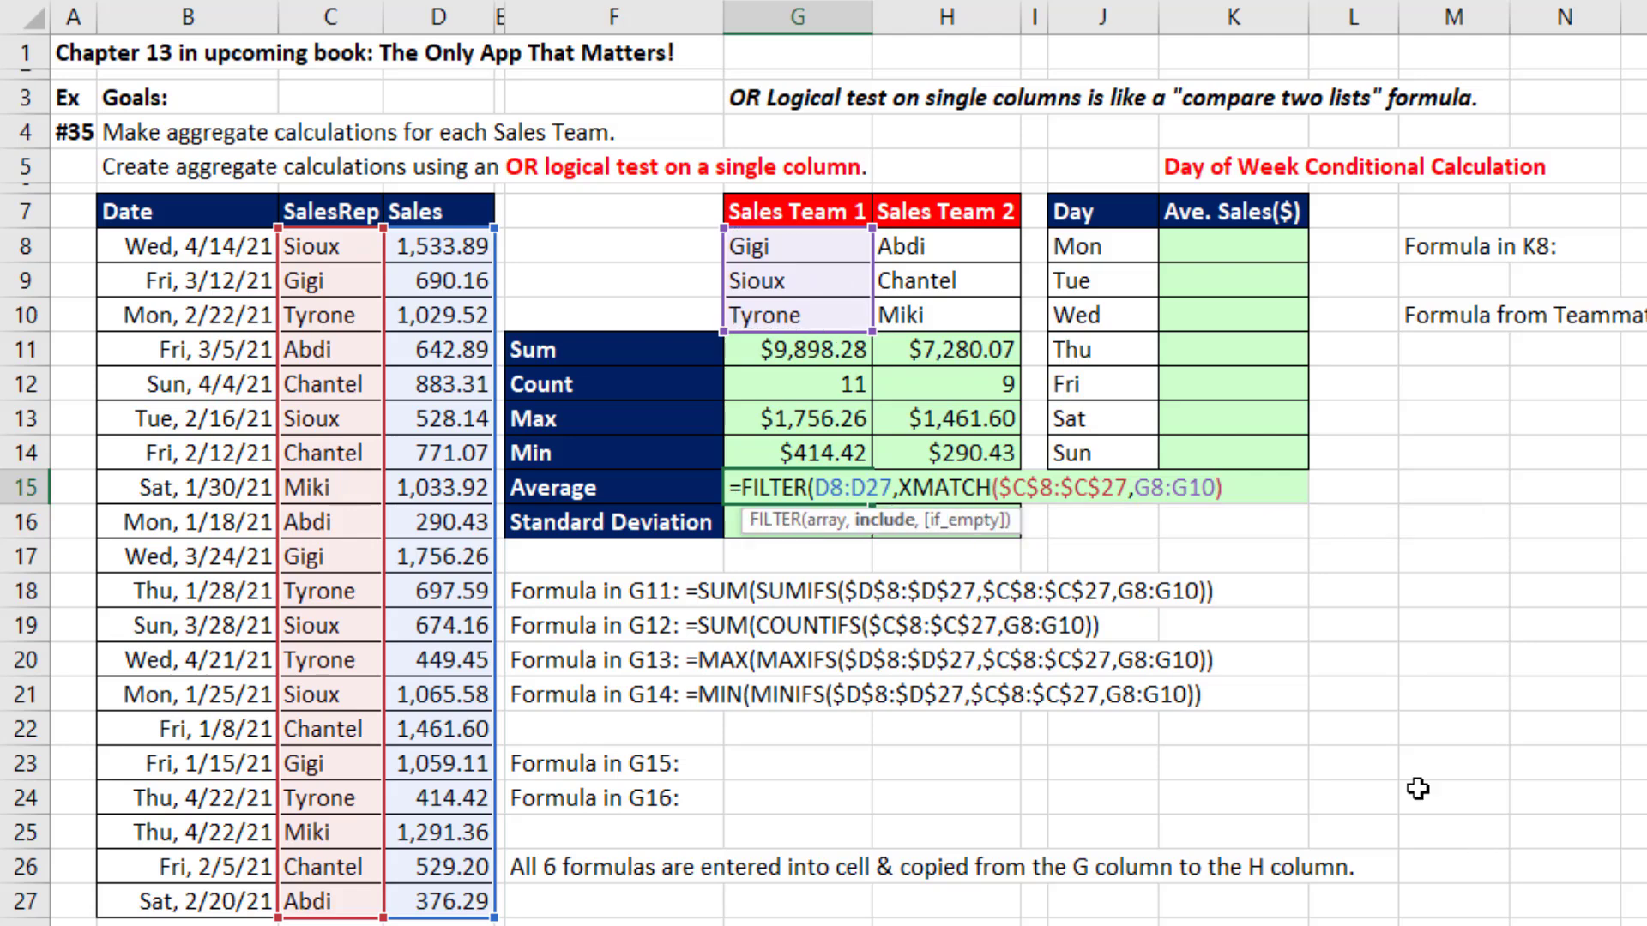
# Evaluate the XMATCH include argument in G15 in place and restore the expression, leaving the cursor before XMATCH.
pyautogui.click(893, 521)
pyautogui.press('F9')
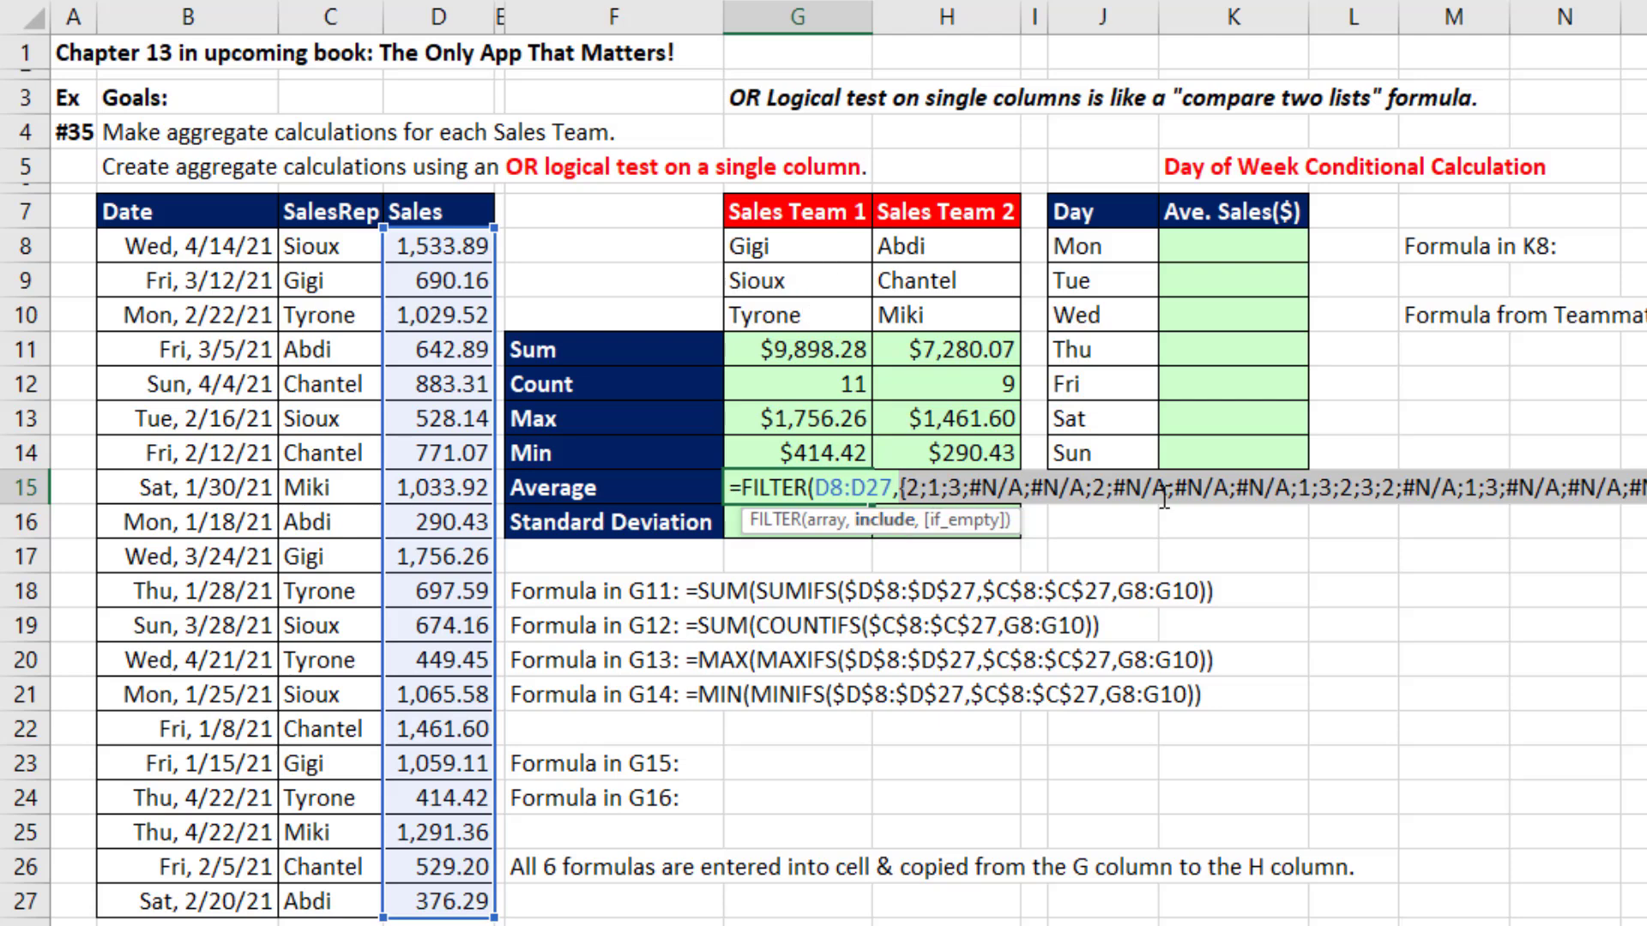
pyautogui.hotkey('ctrl', 'z')
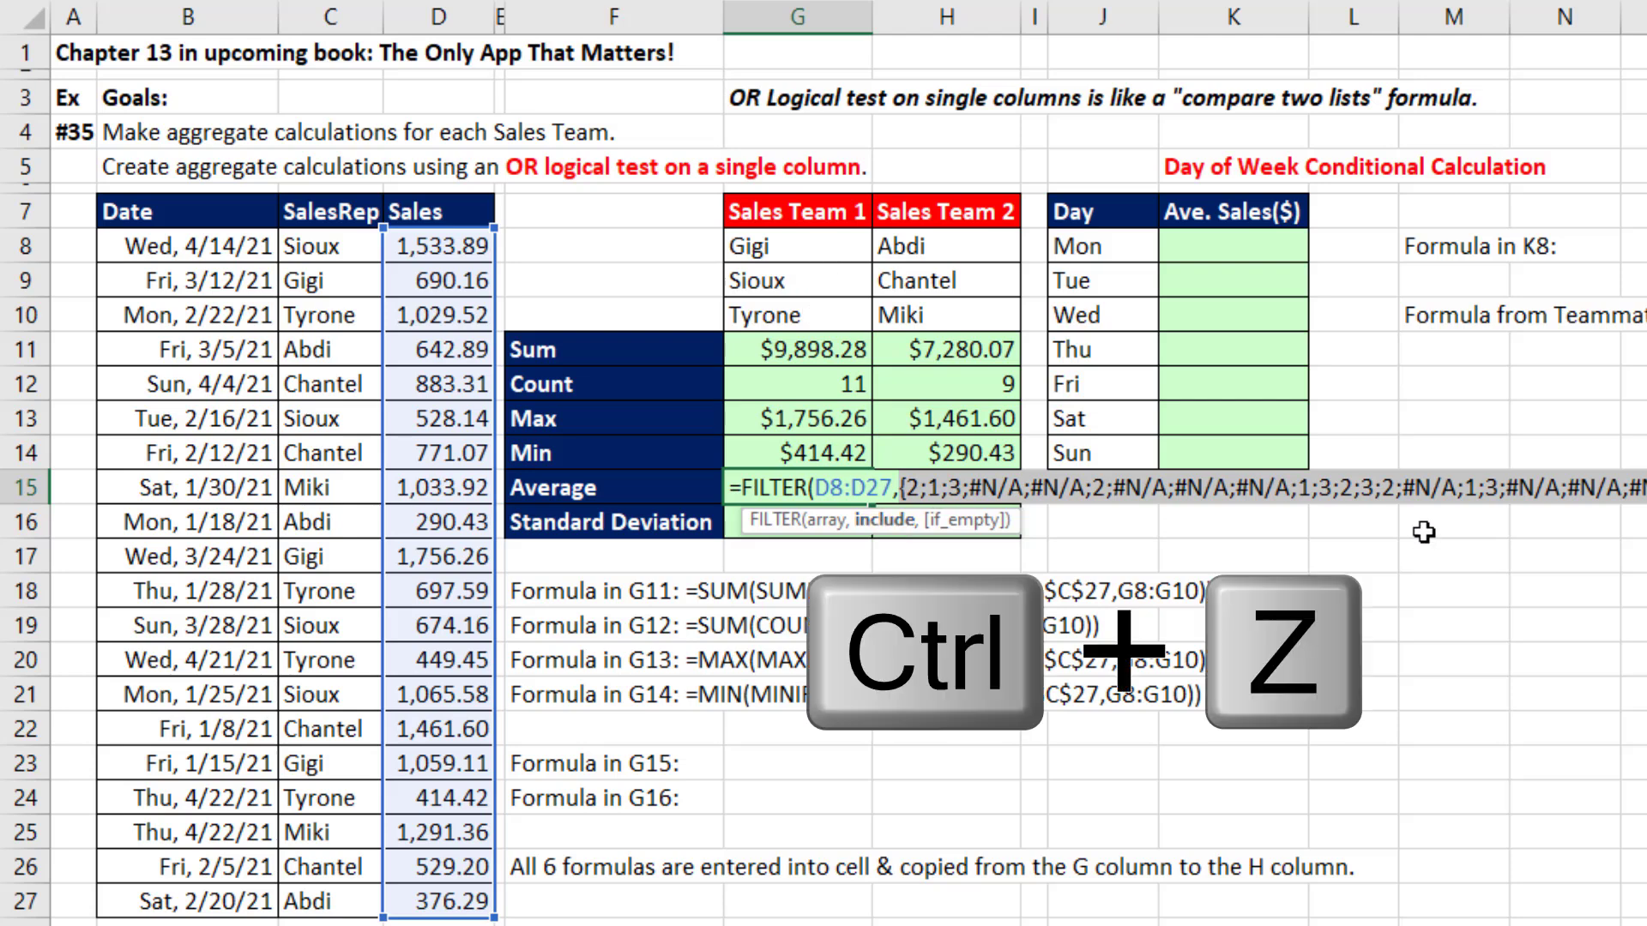
pyautogui.click(904, 487)
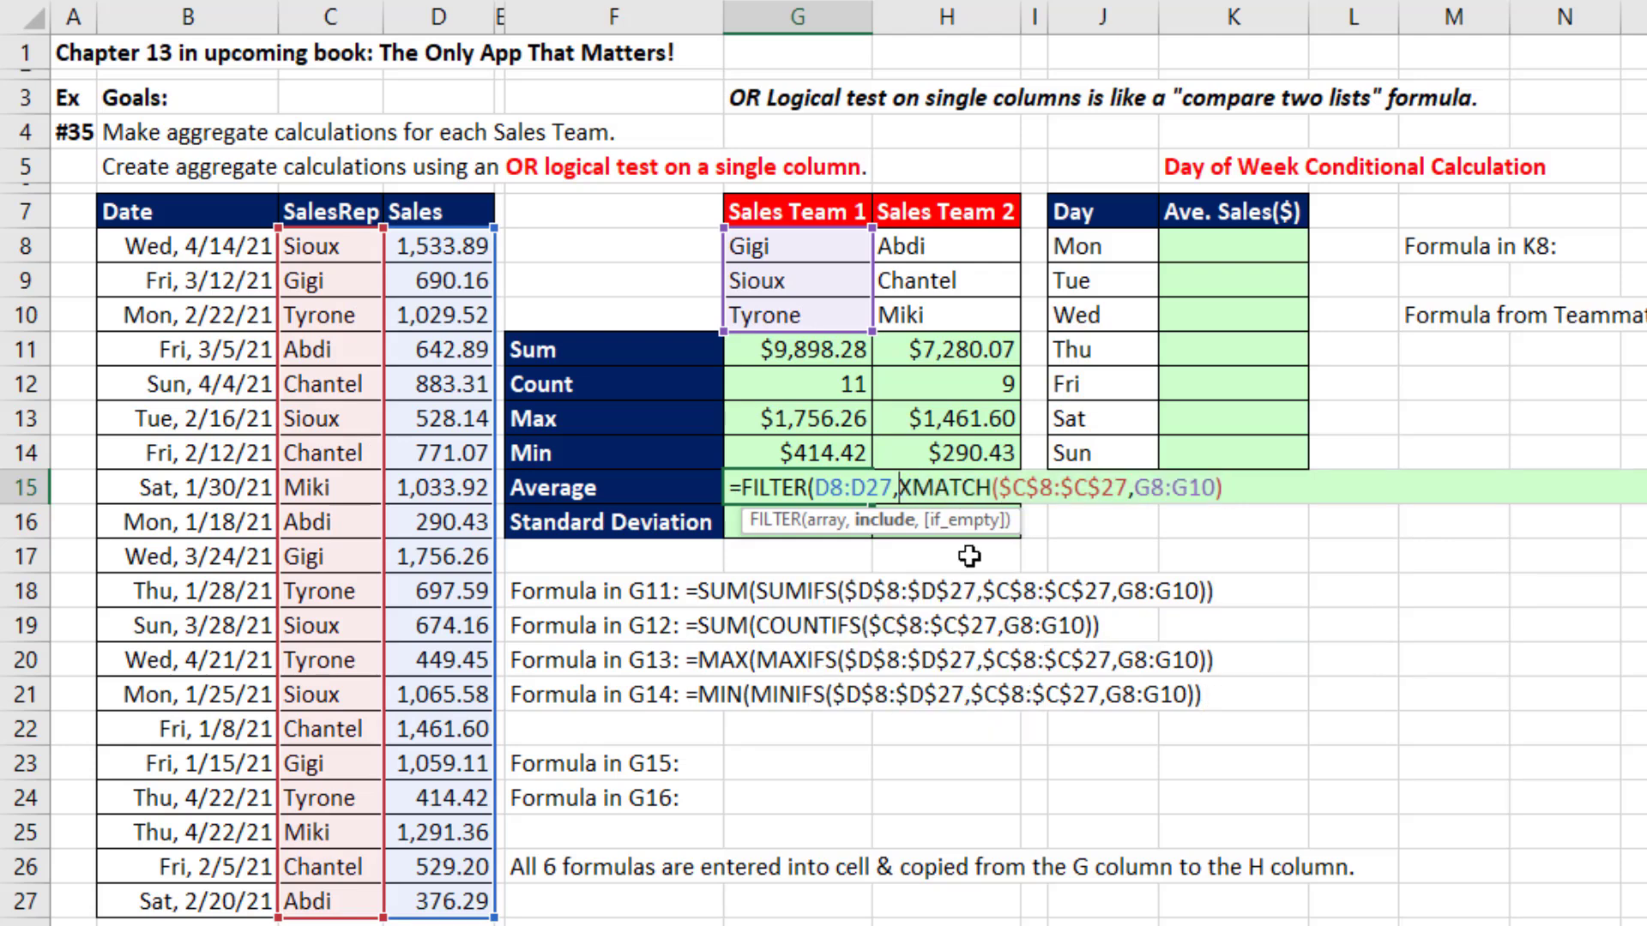
# Wrap the XMATCH expression in G15's FILTER formula in the ISNUMBER function, including its closing parenthesis.
pyautogui.write('isn')
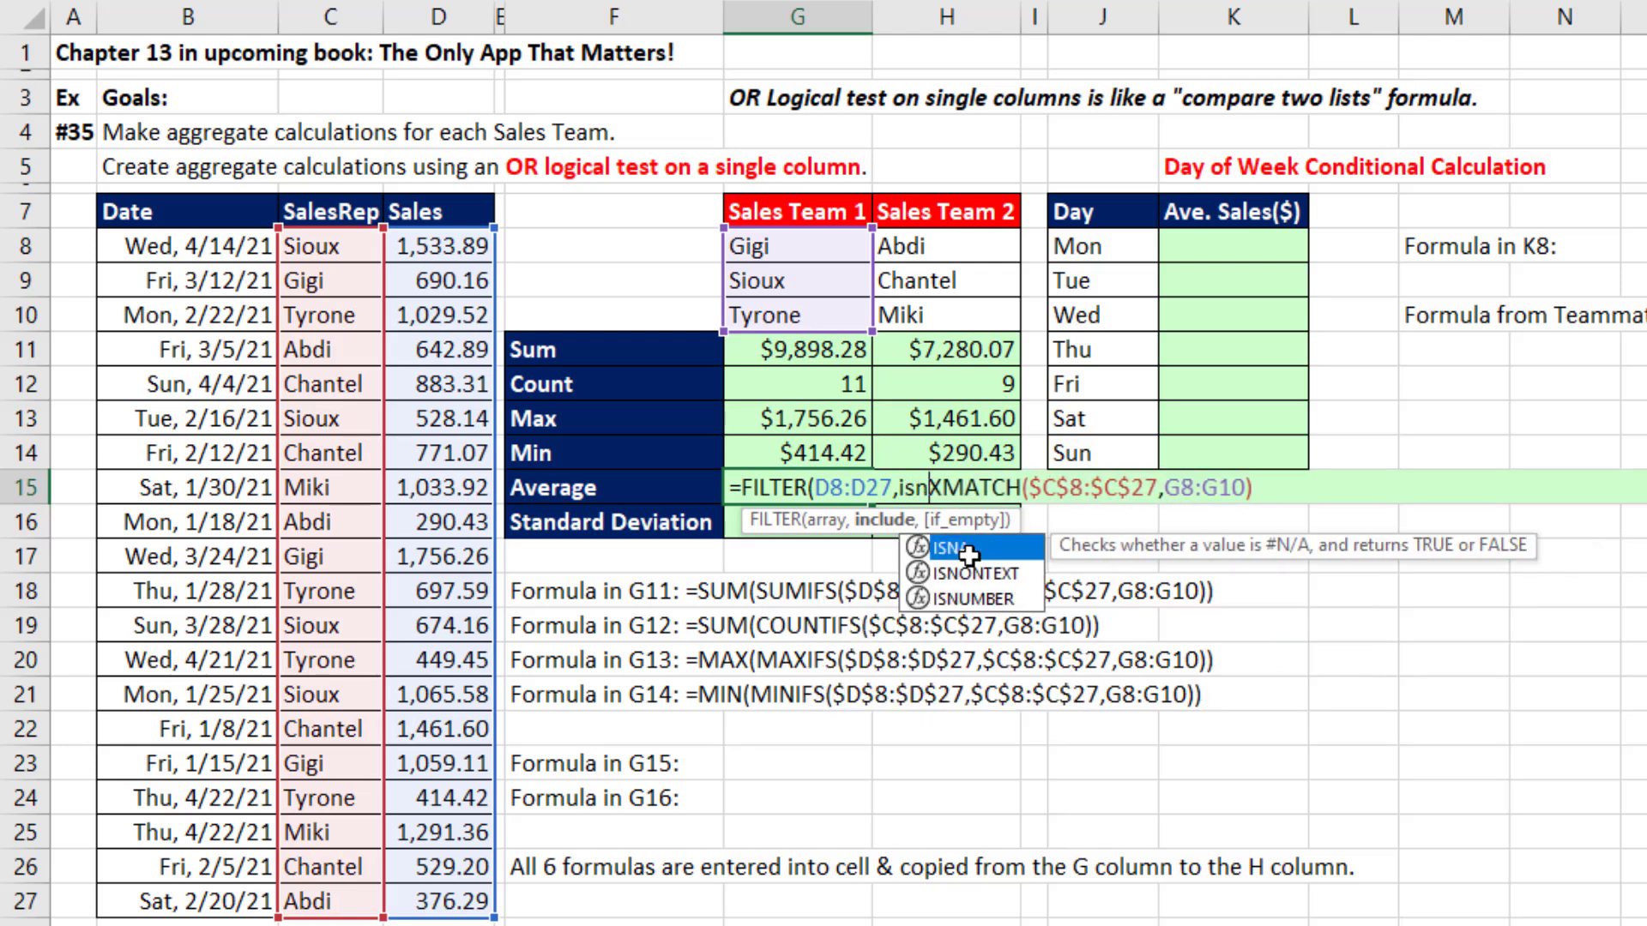
pyautogui.write('u')
pyautogui.press('Tab')
pyautogui.click(1379, 473)
pyautogui.write(')')
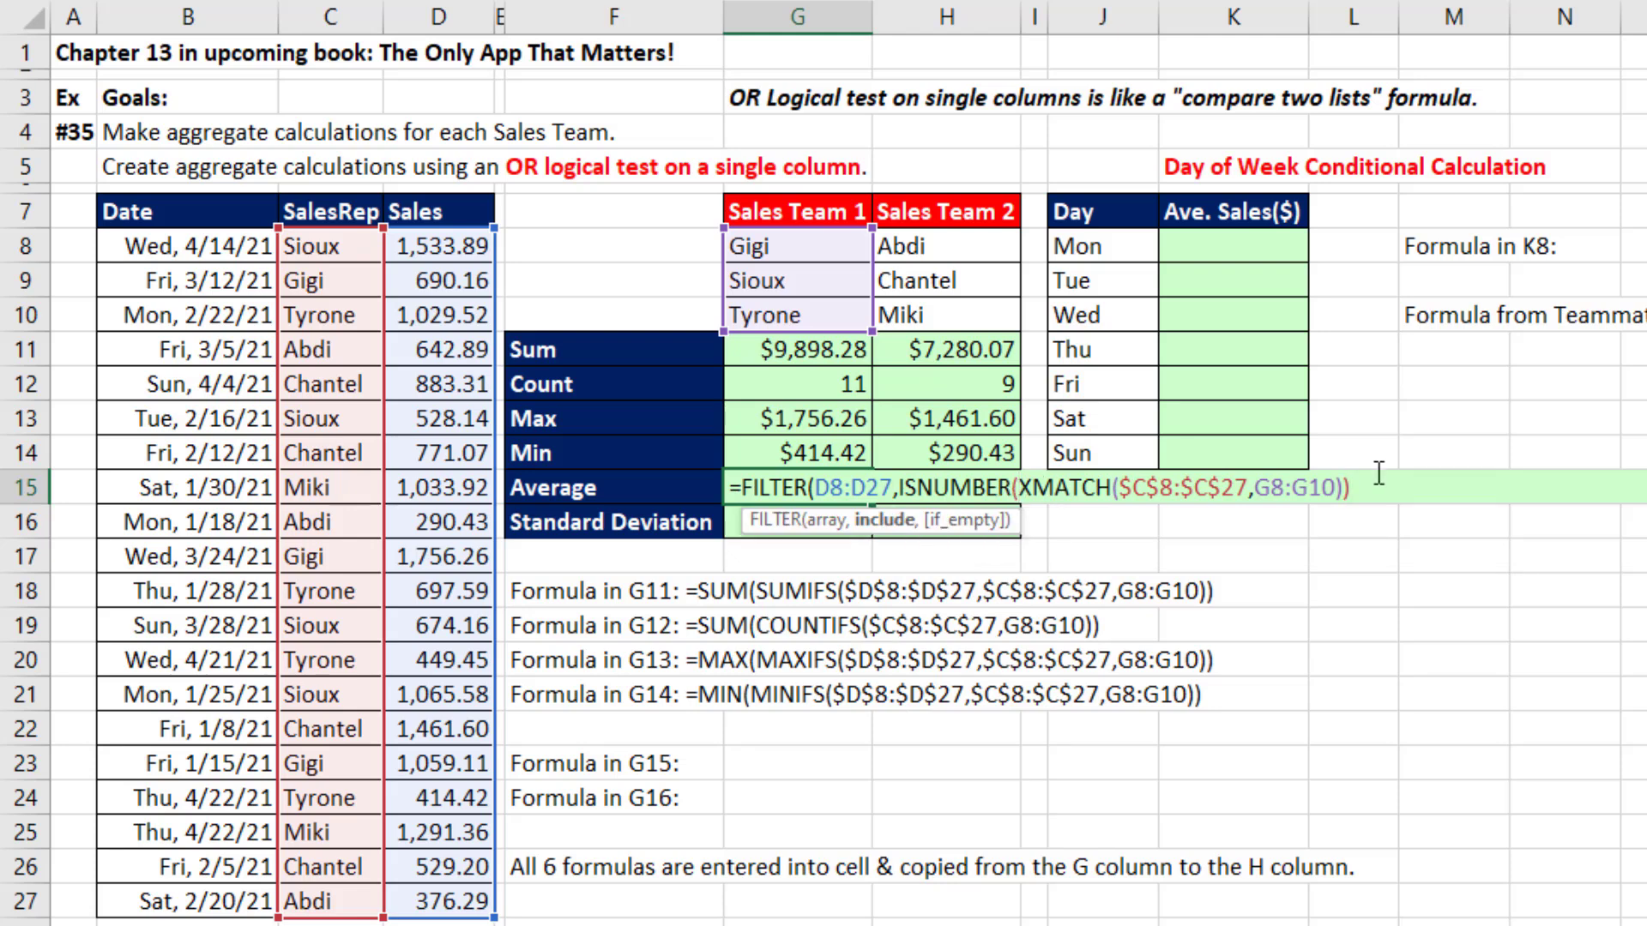
# Evaluate the ISNUMBER include argument and the complete FILTER function in G15 in place, restoring the formula after each check.
pyautogui.click(892, 520)
pyautogui.press('F9')
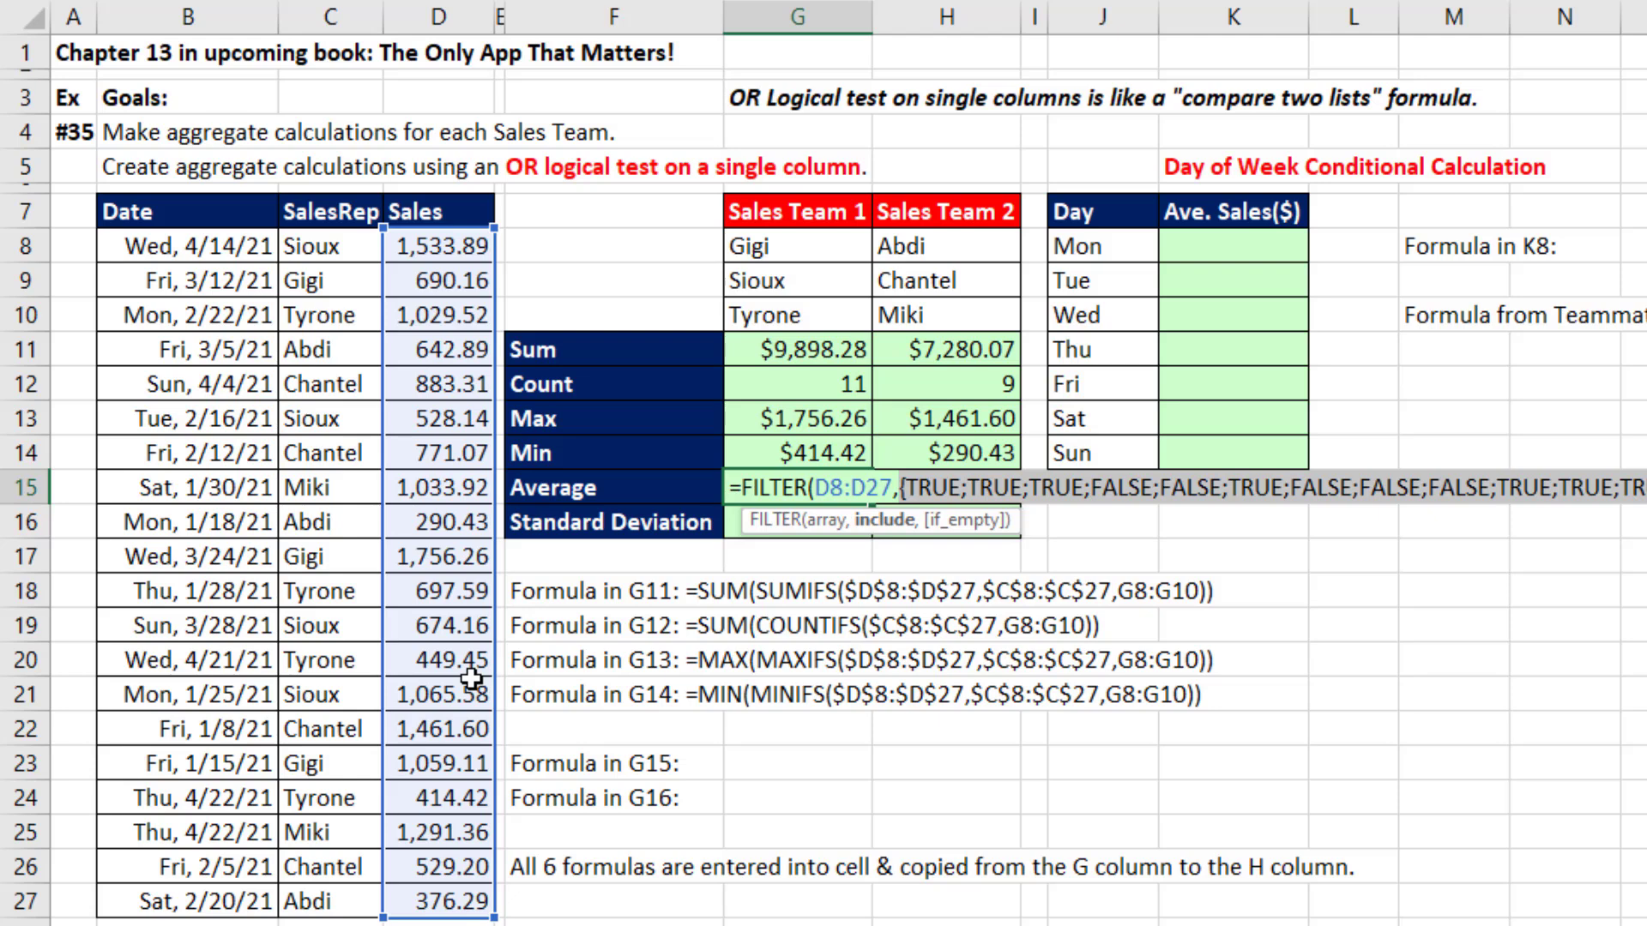
pyautogui.hotkey('ctrl', 'z')
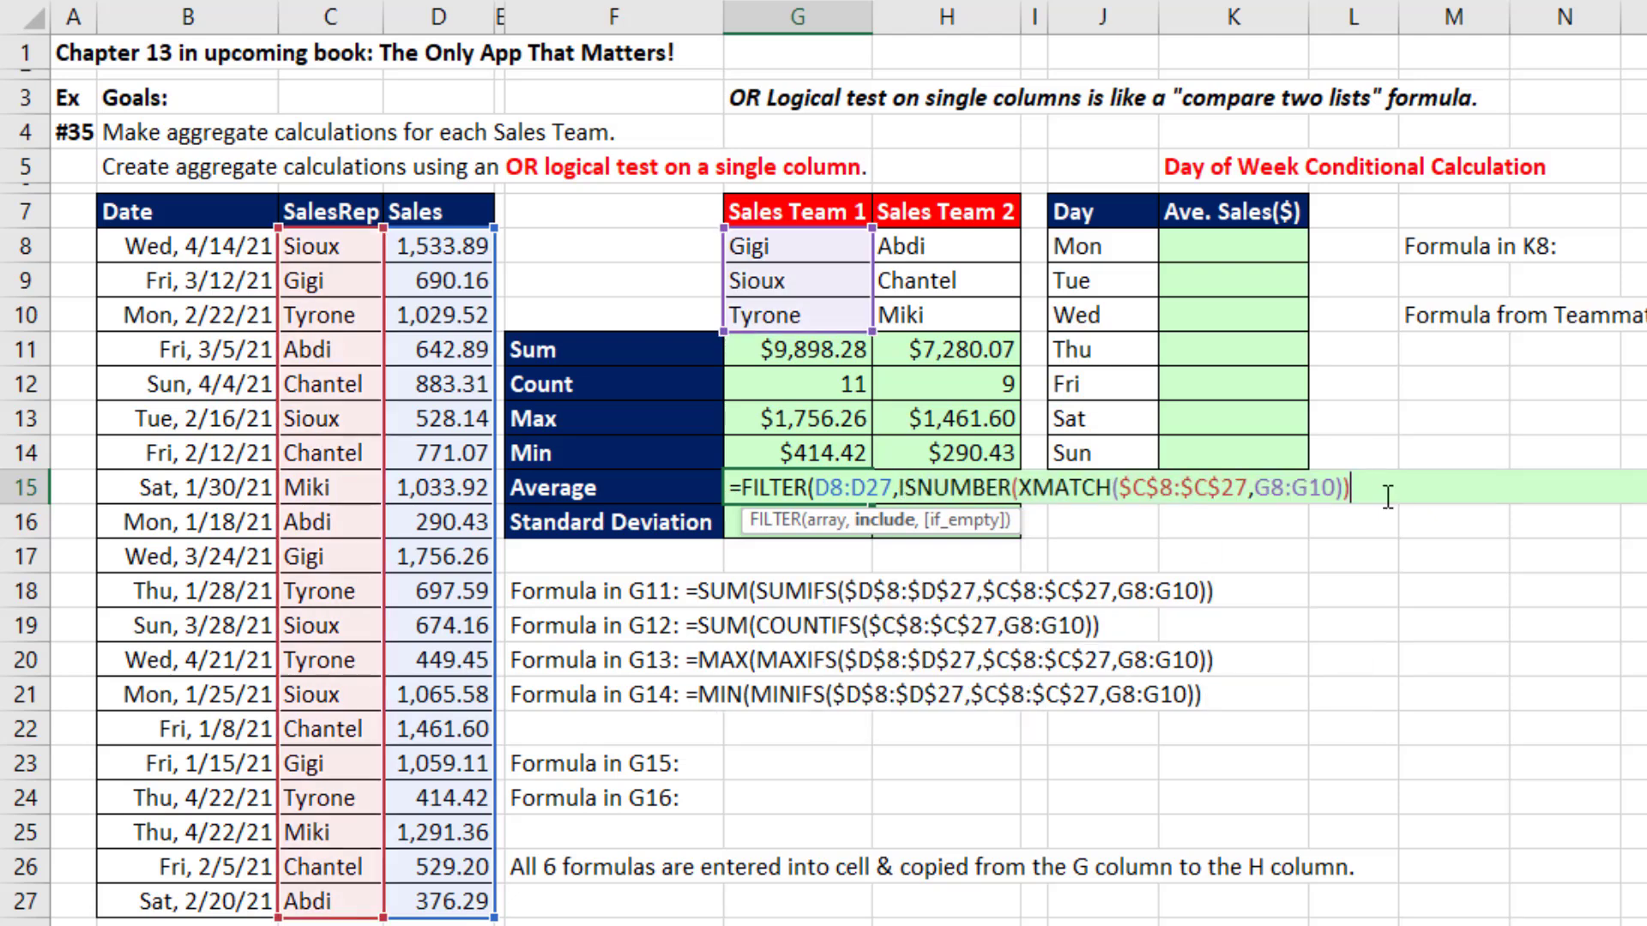
pyautogui.press('F9')
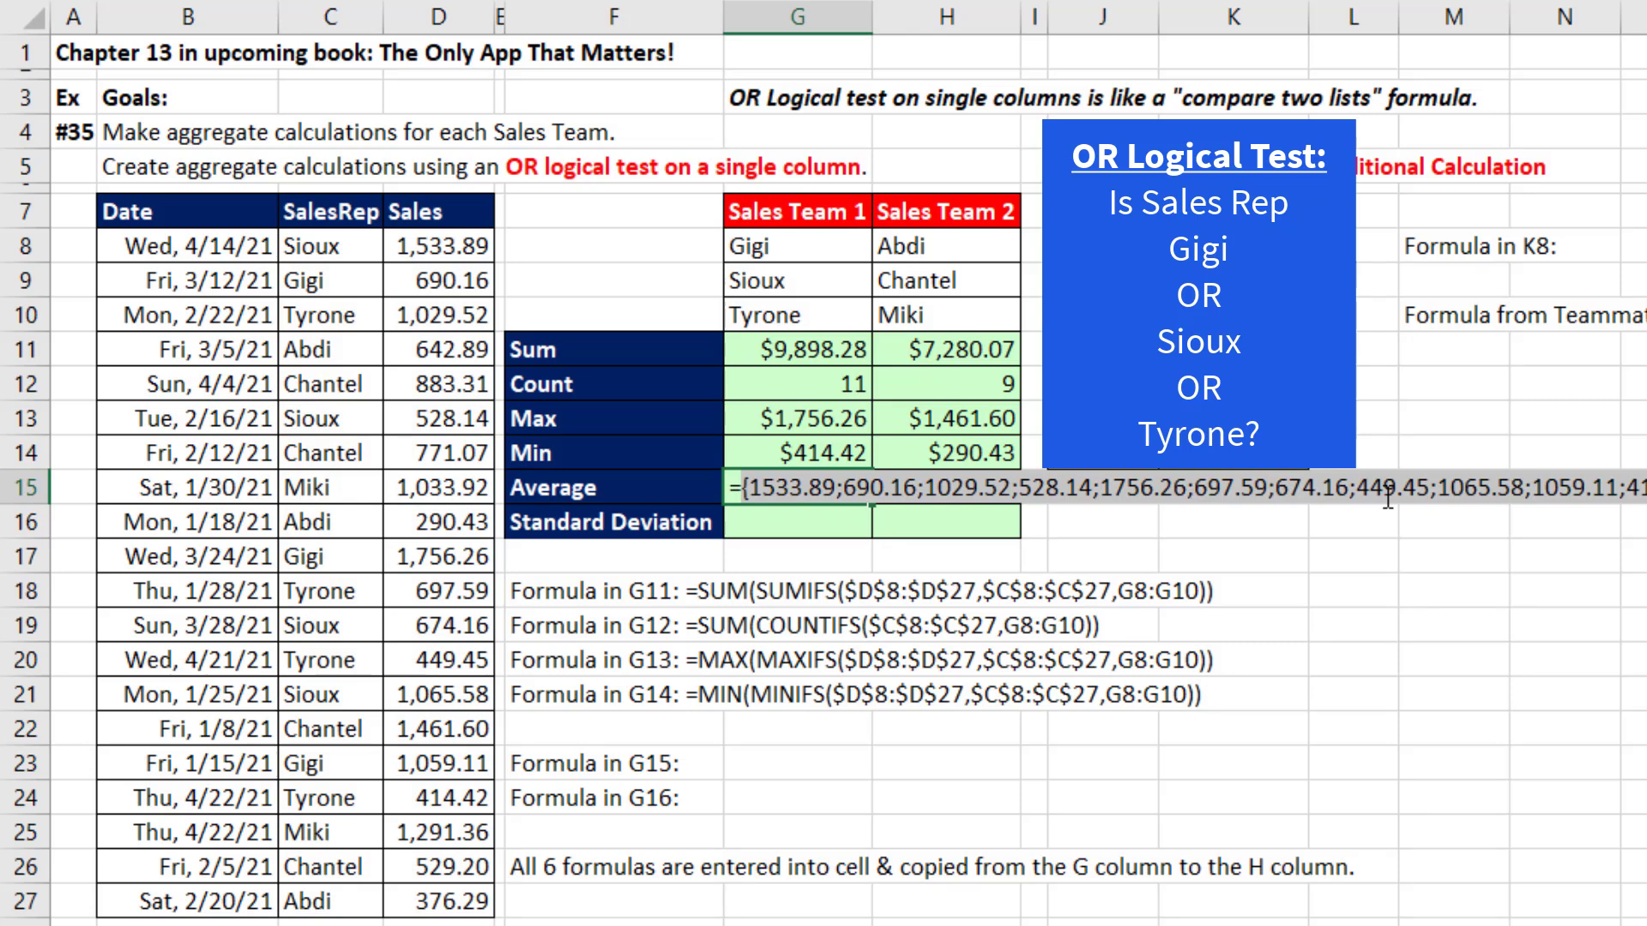
pyautogui.hotkey('ctrl', 'z')
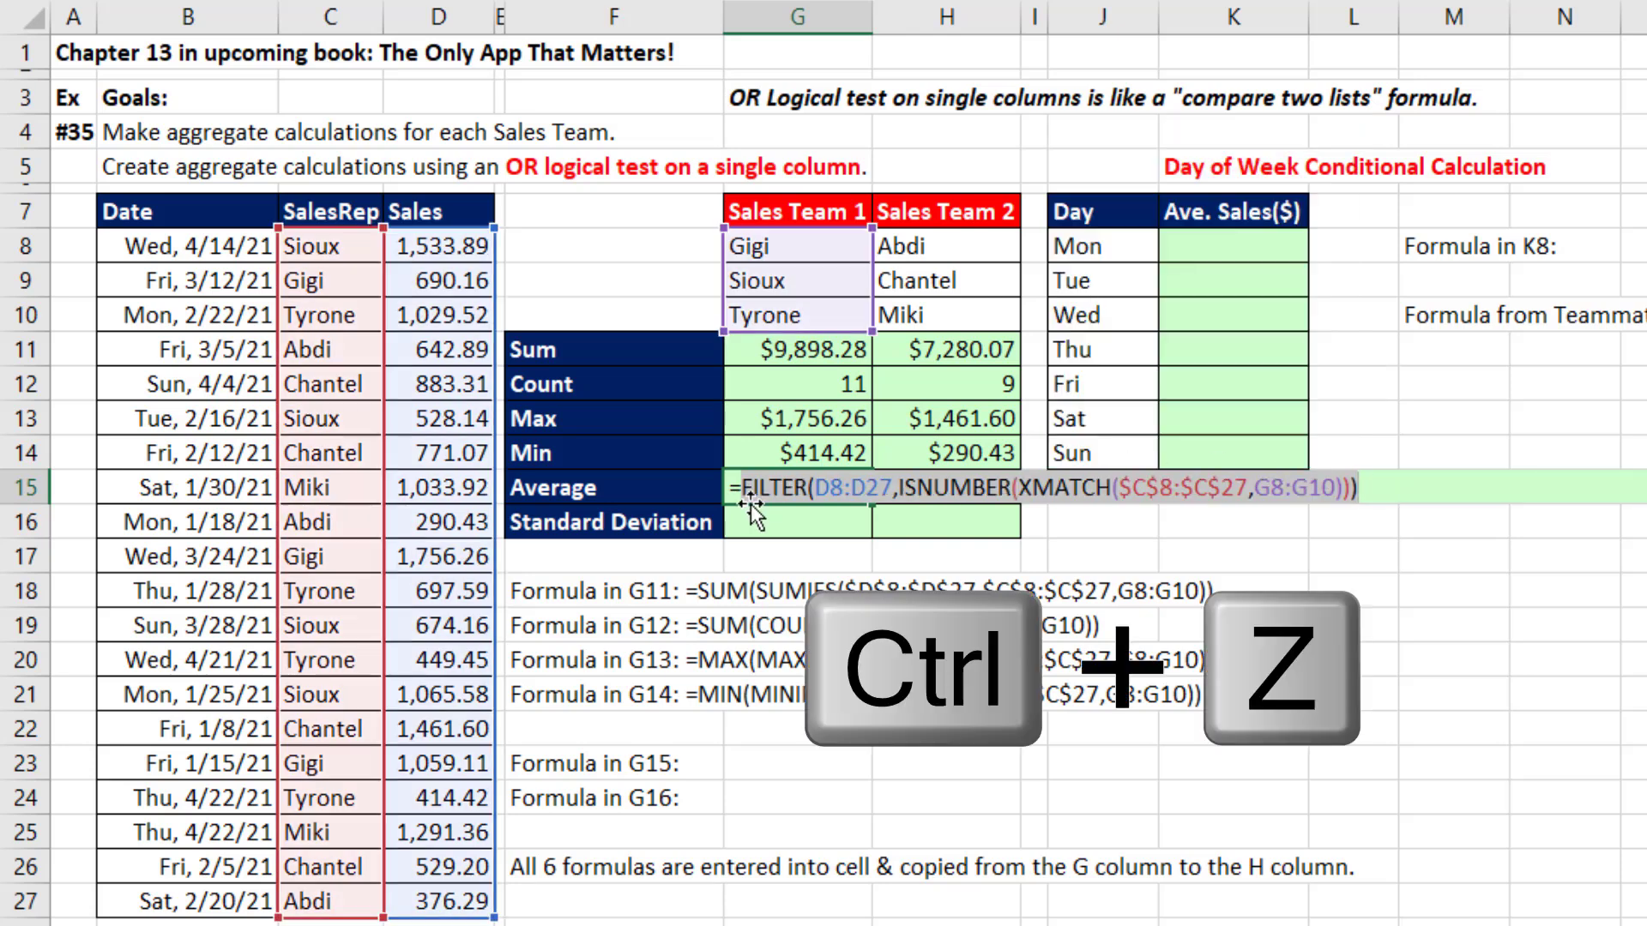
# Wrap the FILTER function in G15 in AVERAGE and enter the formula, keeping the cell selected.
pyautogui.click(744, 489)
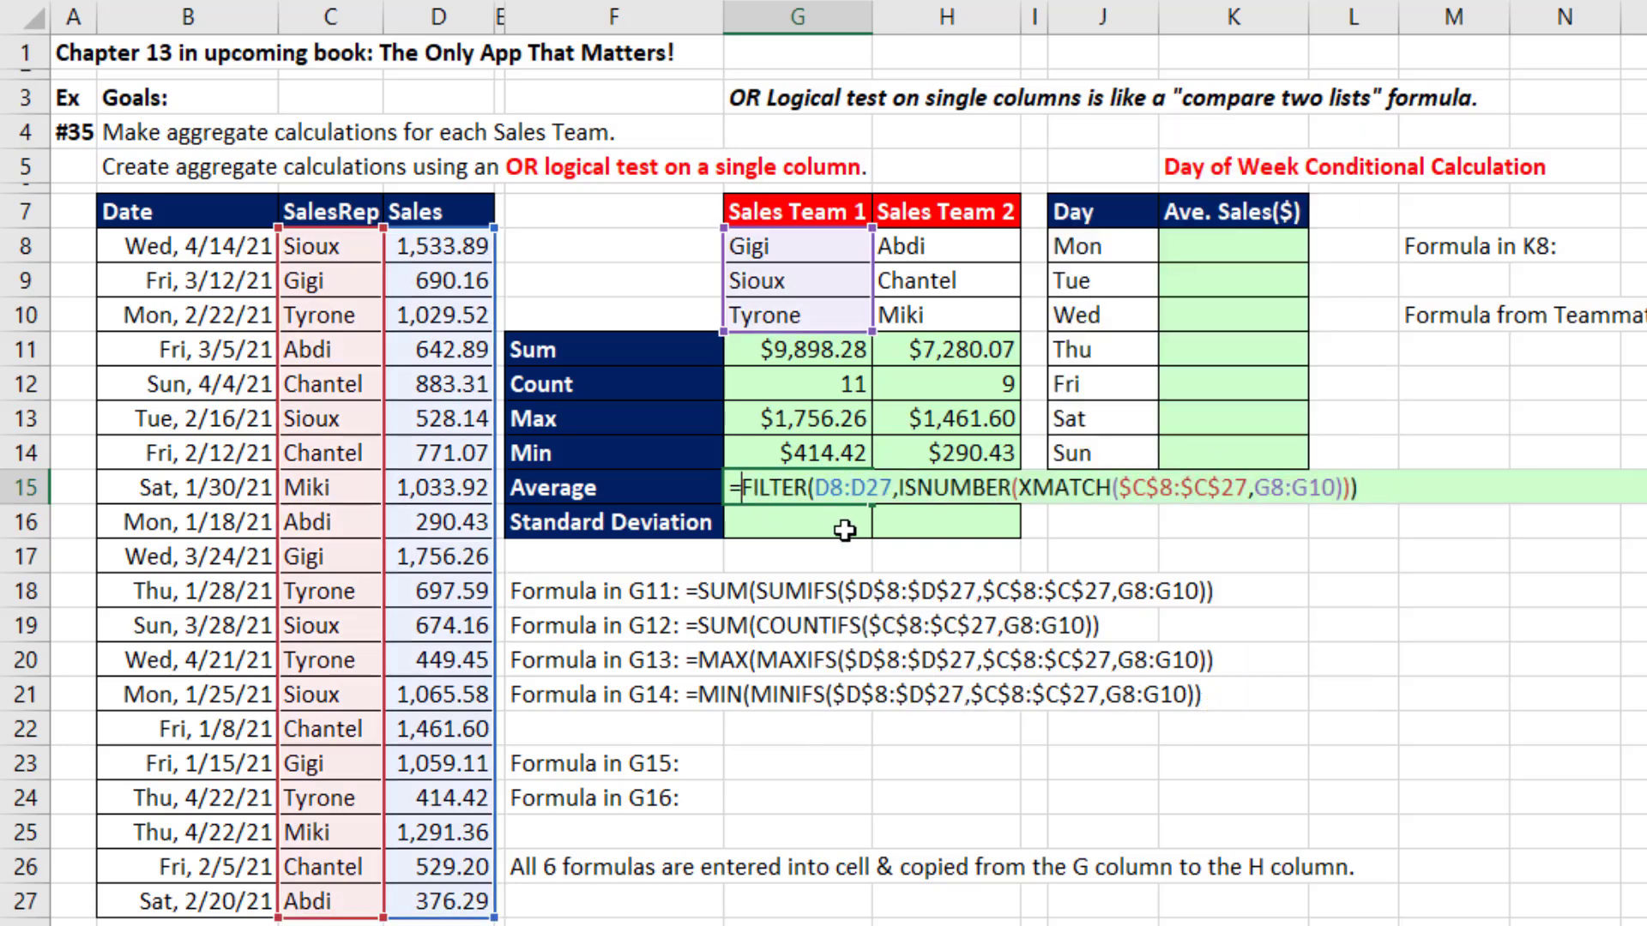
pyautogui.write('average(')
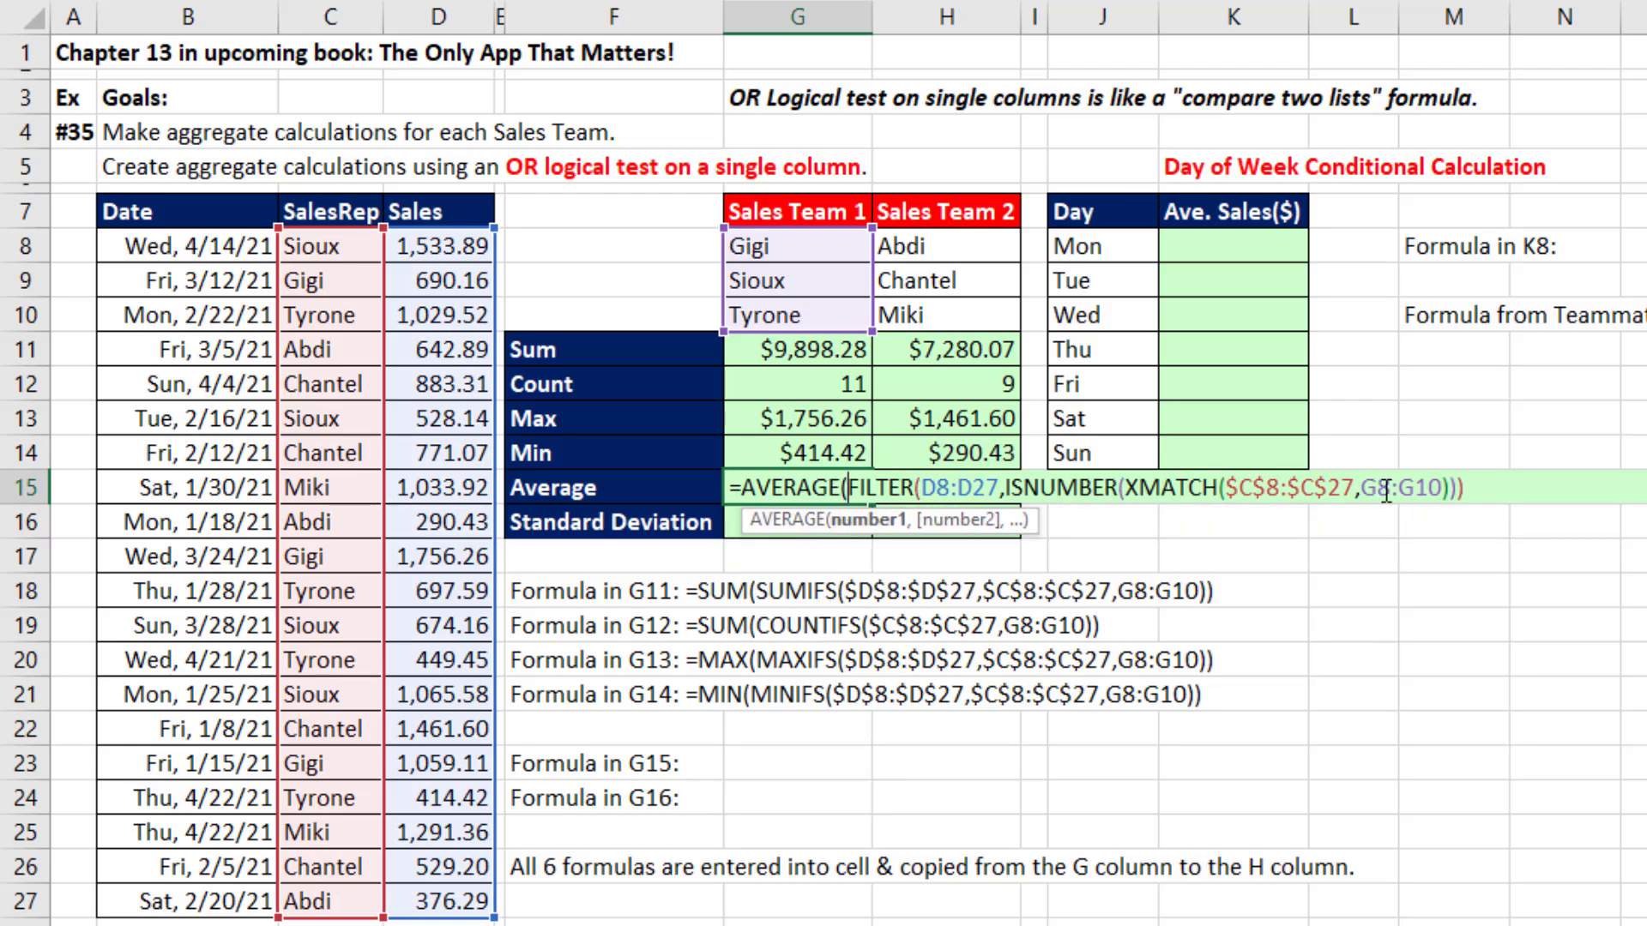
pyautogui.click(1469, 487)
pyautogui.write(')')
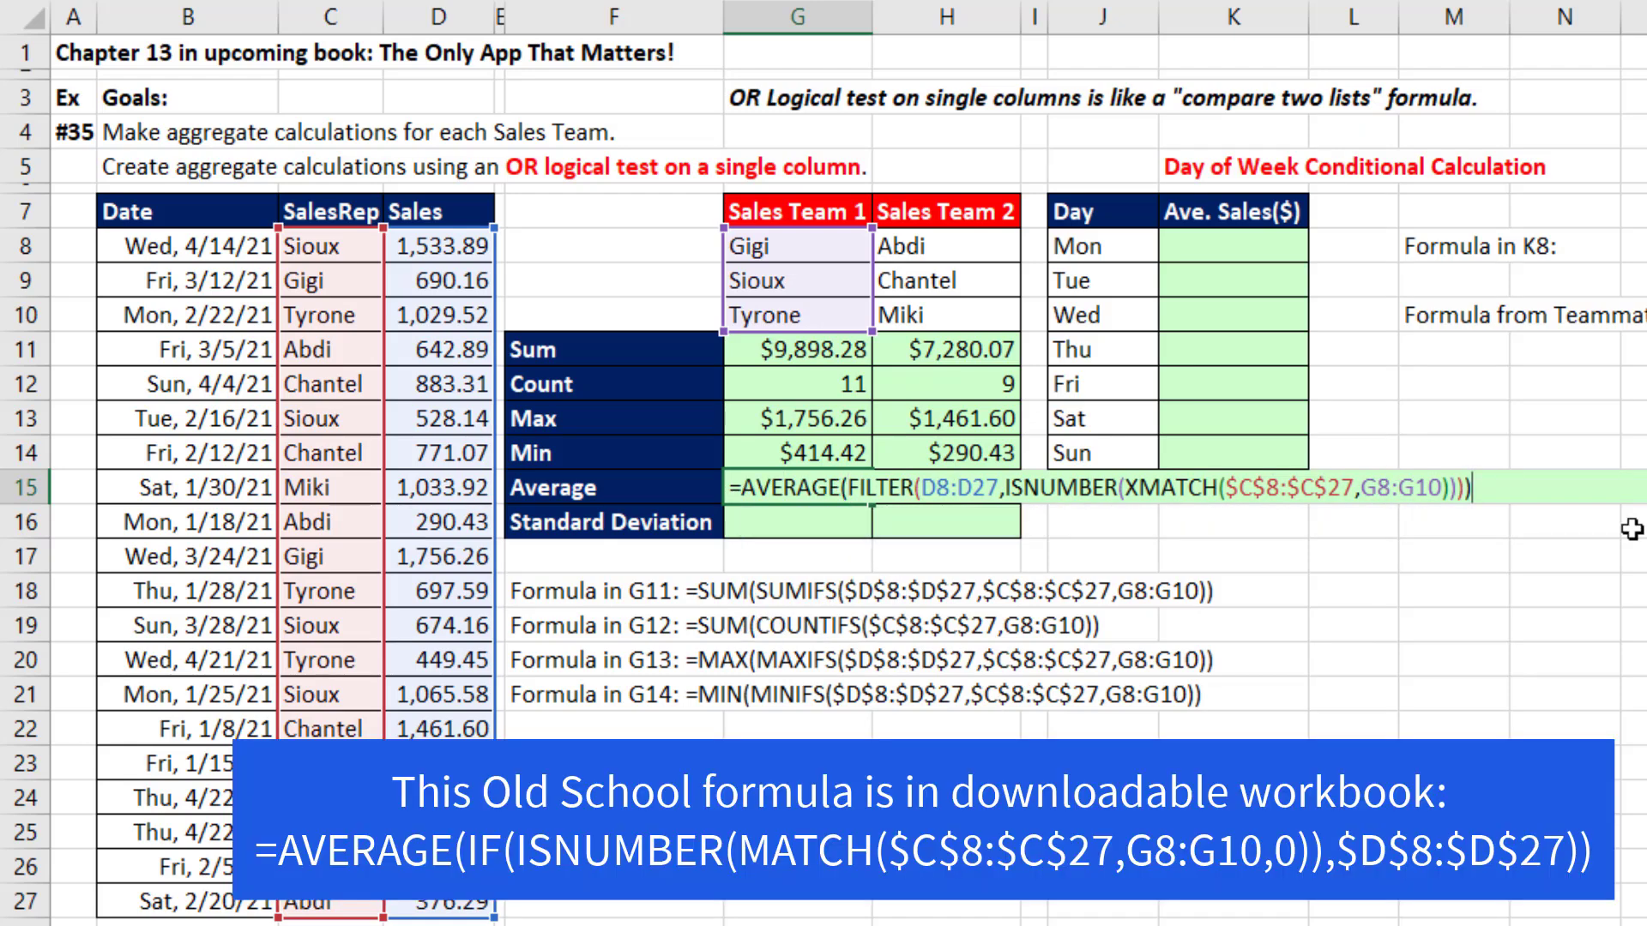
pyautogui.hotkey('ctrl', 'Return')
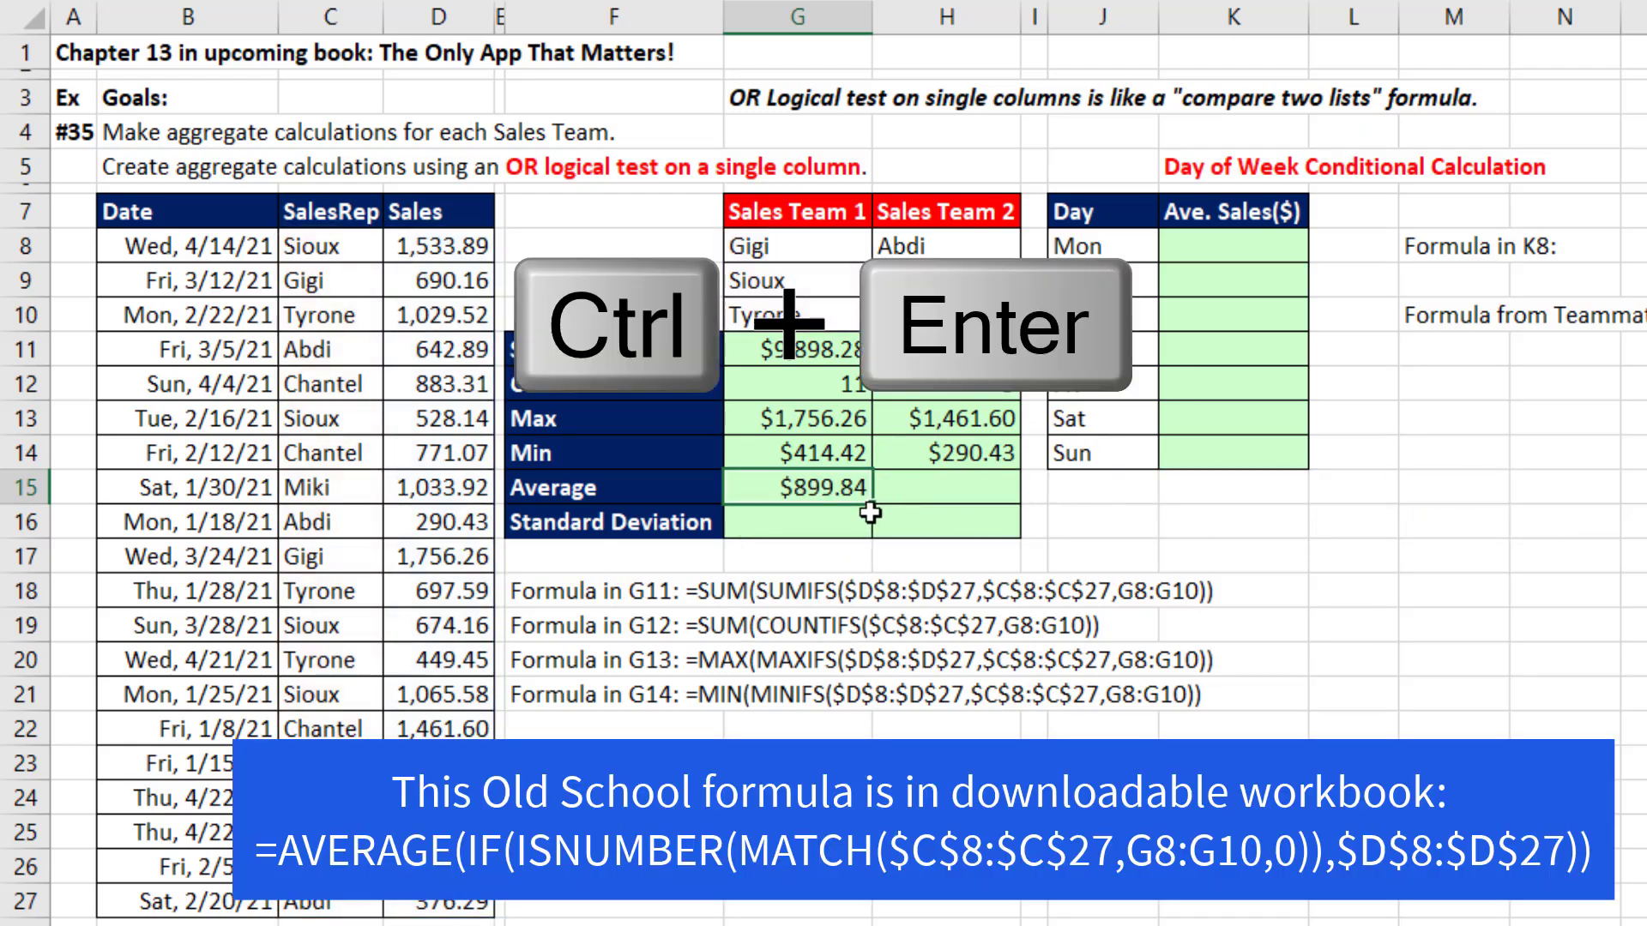
# Copy the Average formula from G15 to H15 and open the copy to check its references.
pyautogui.moveTo(869, 509); pyautogui.dragTo(993, 494)
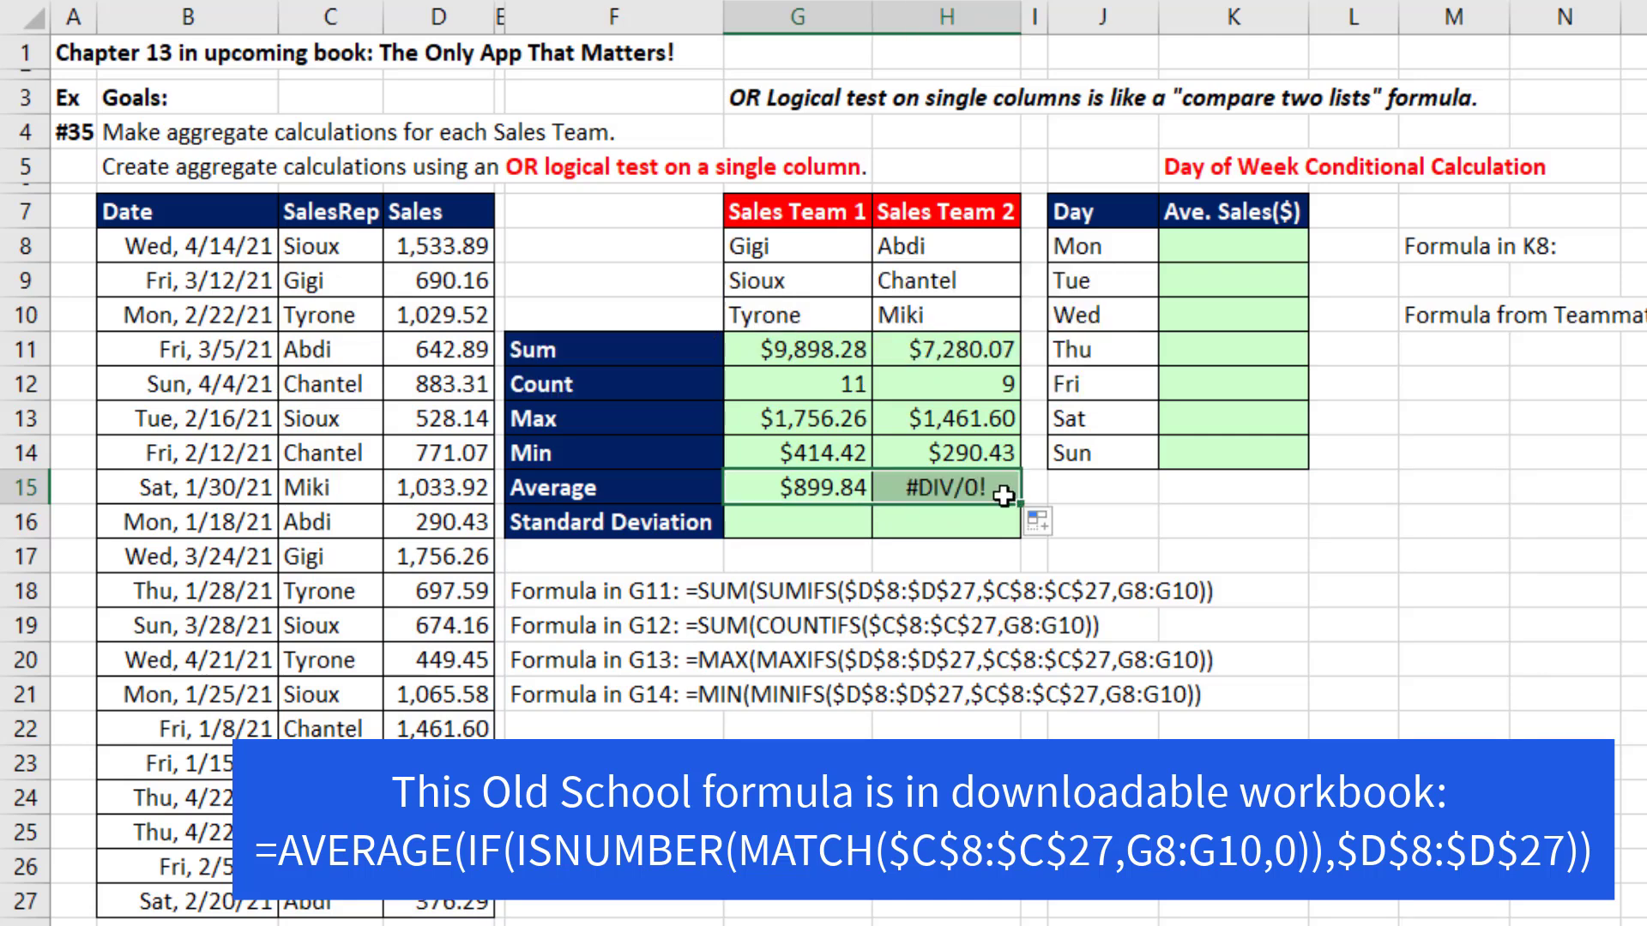
pyautogui.click(969, 498)
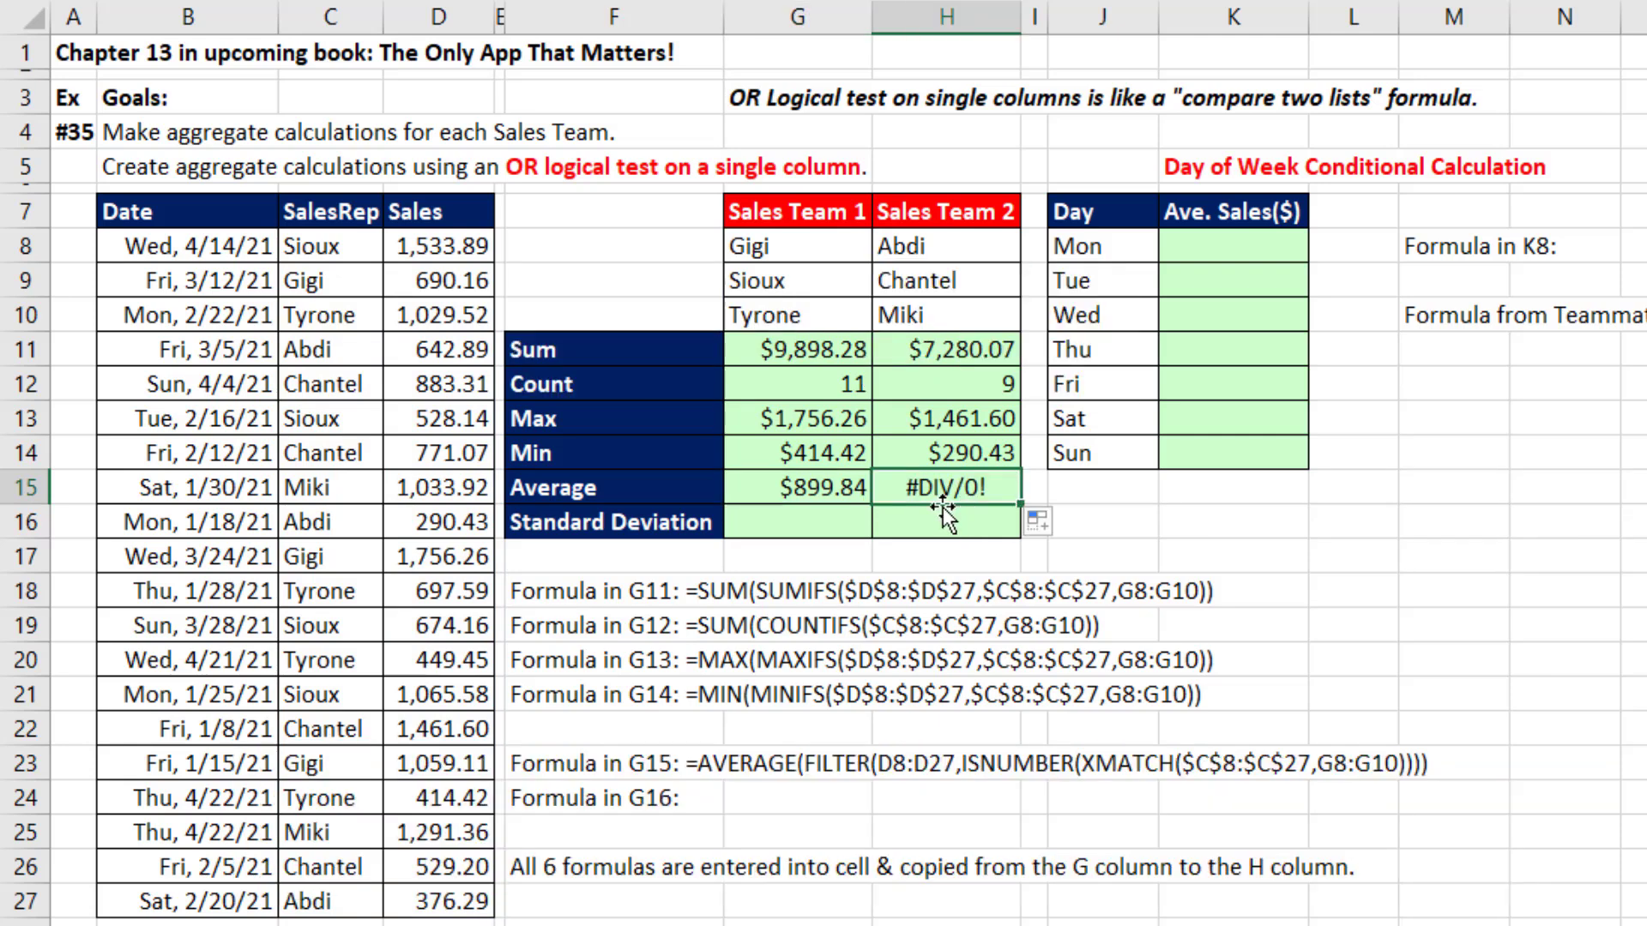
pyautogui.doubleClick(944, 497)
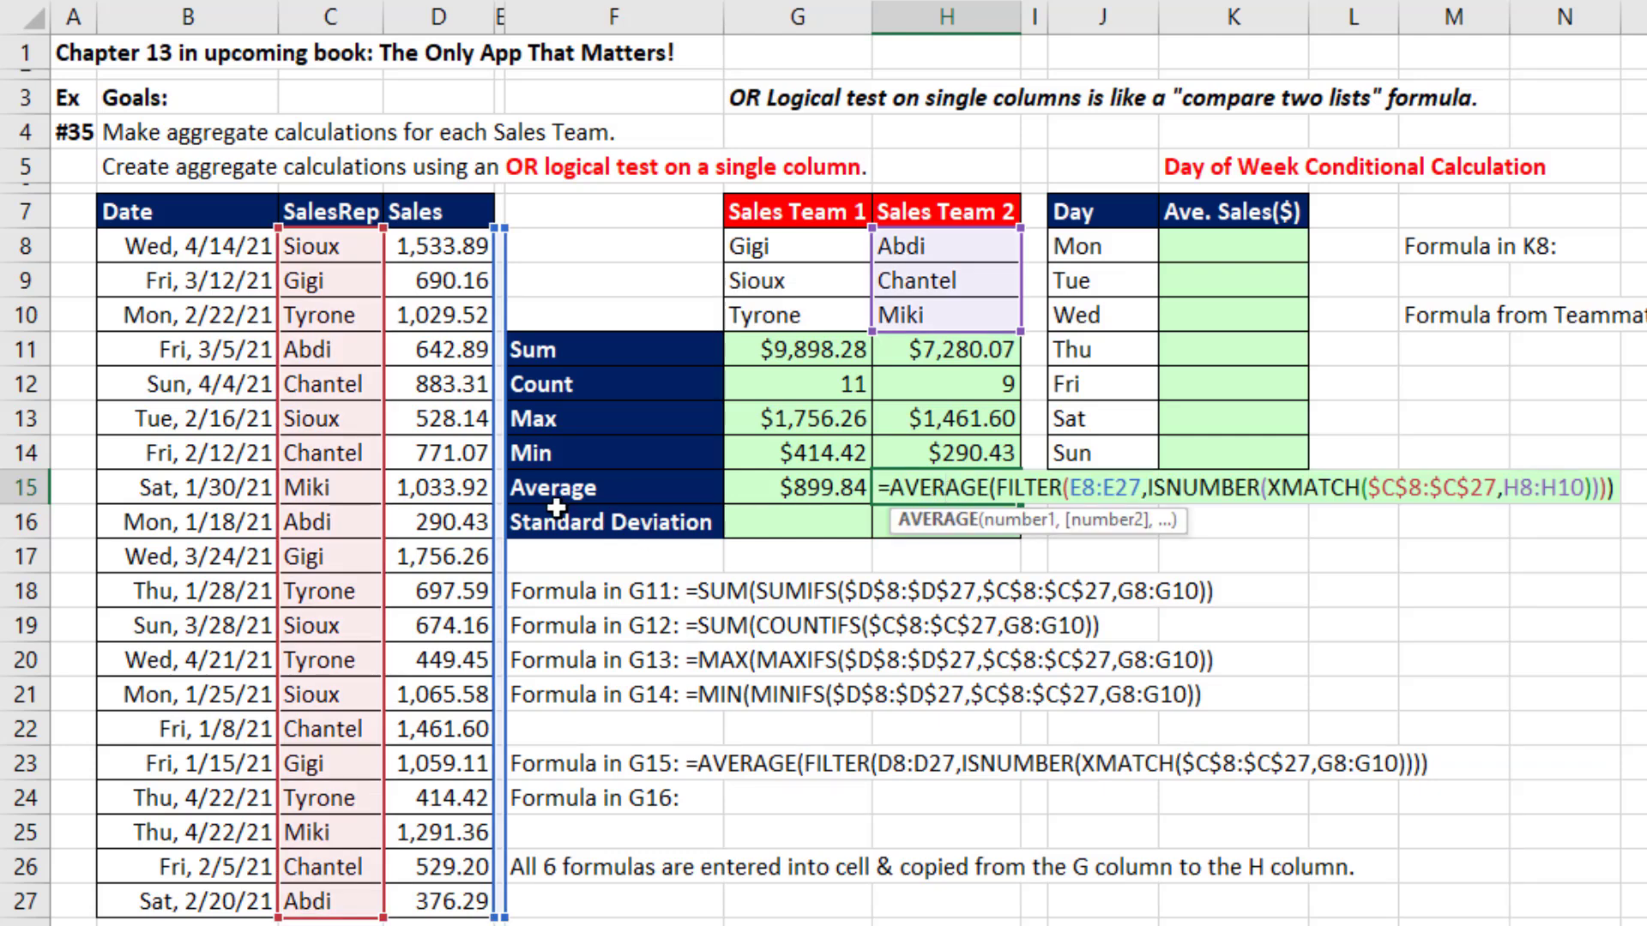
pyautogui.press('Escape')
# Make the FILTER array in G15 absolute as $D$8:$D$27 and copy the corrected Average formula to H15.
pyautogui.click(826, 495)
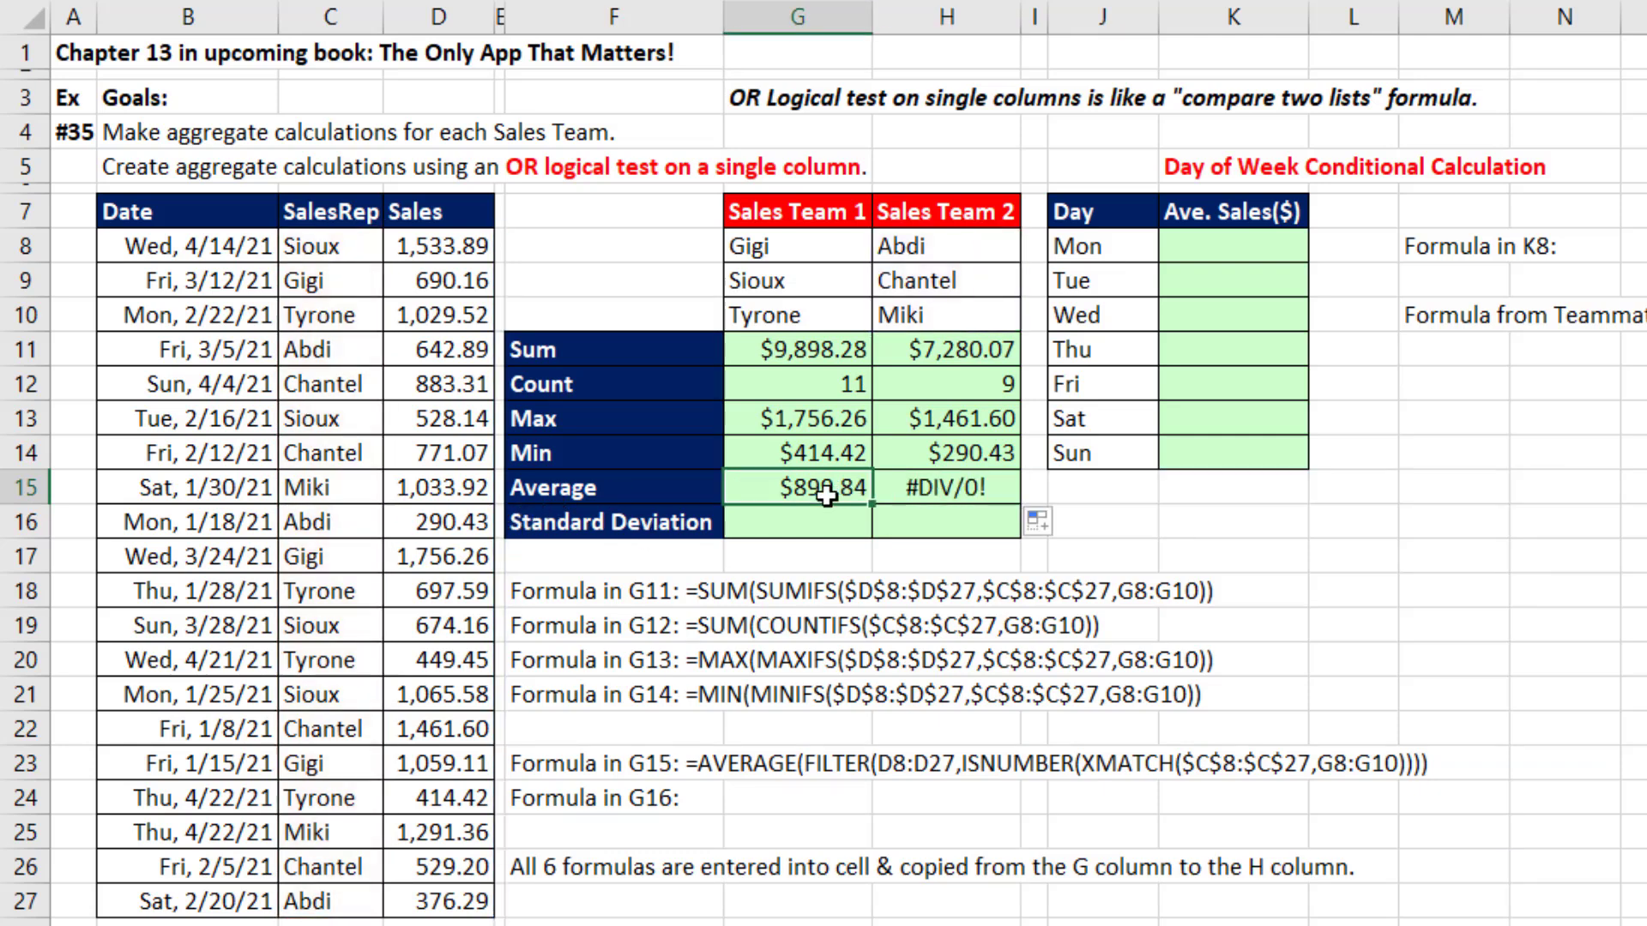
pyautogui.doubleClick(826, 495)
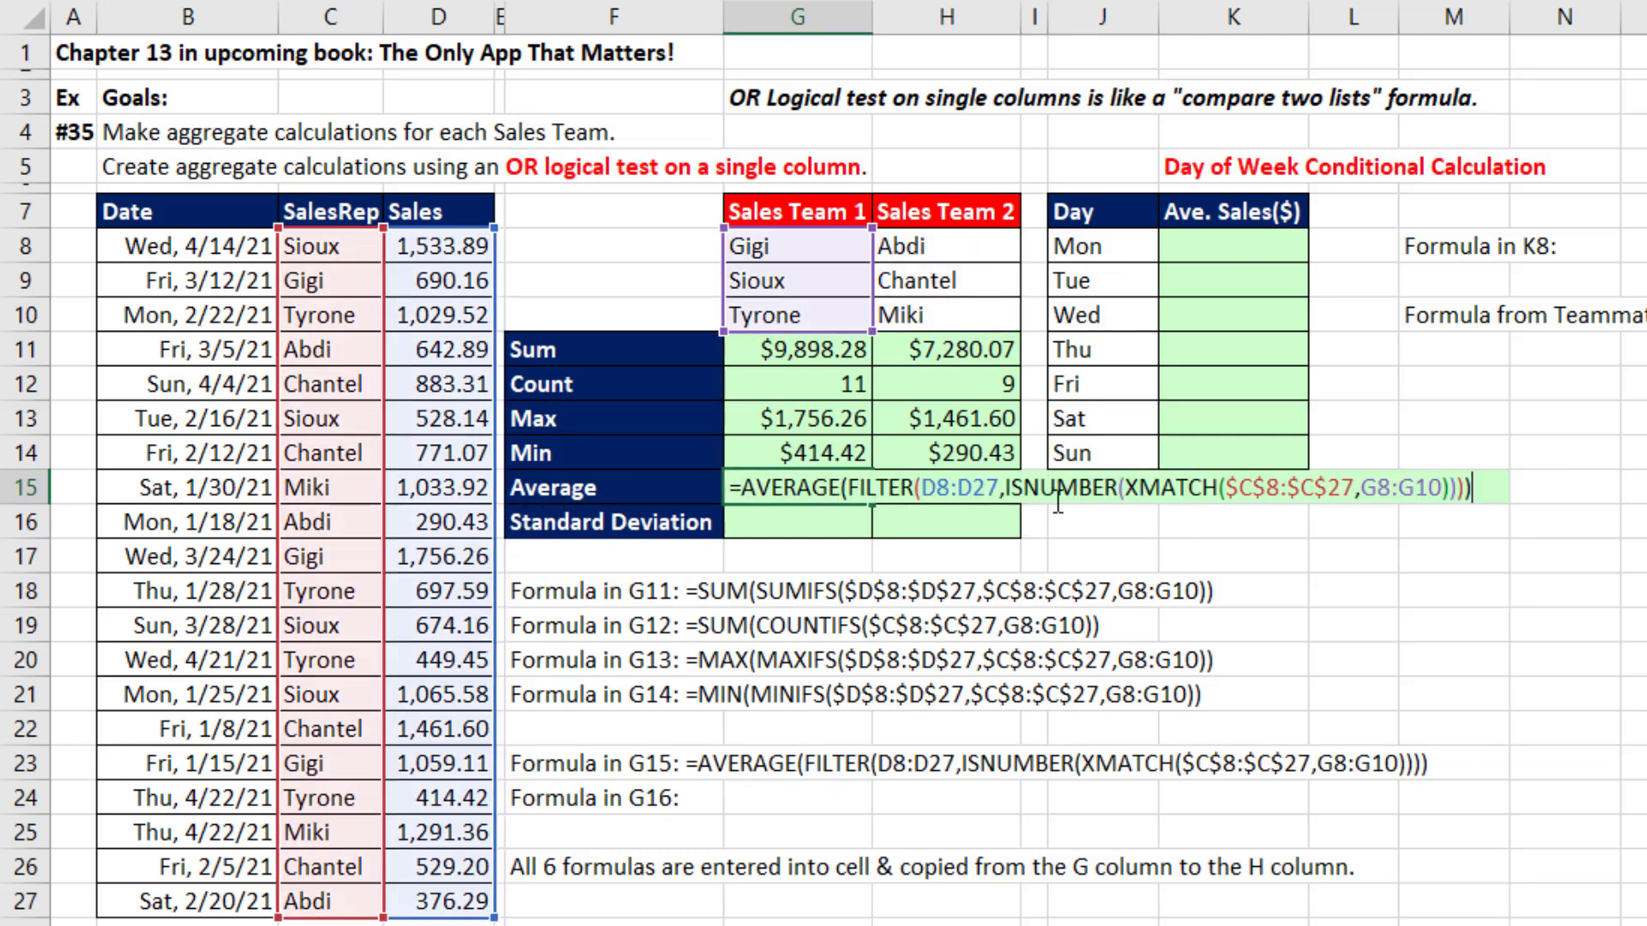
pyautogui.click(938, 488)
pyautogui.press('F4')
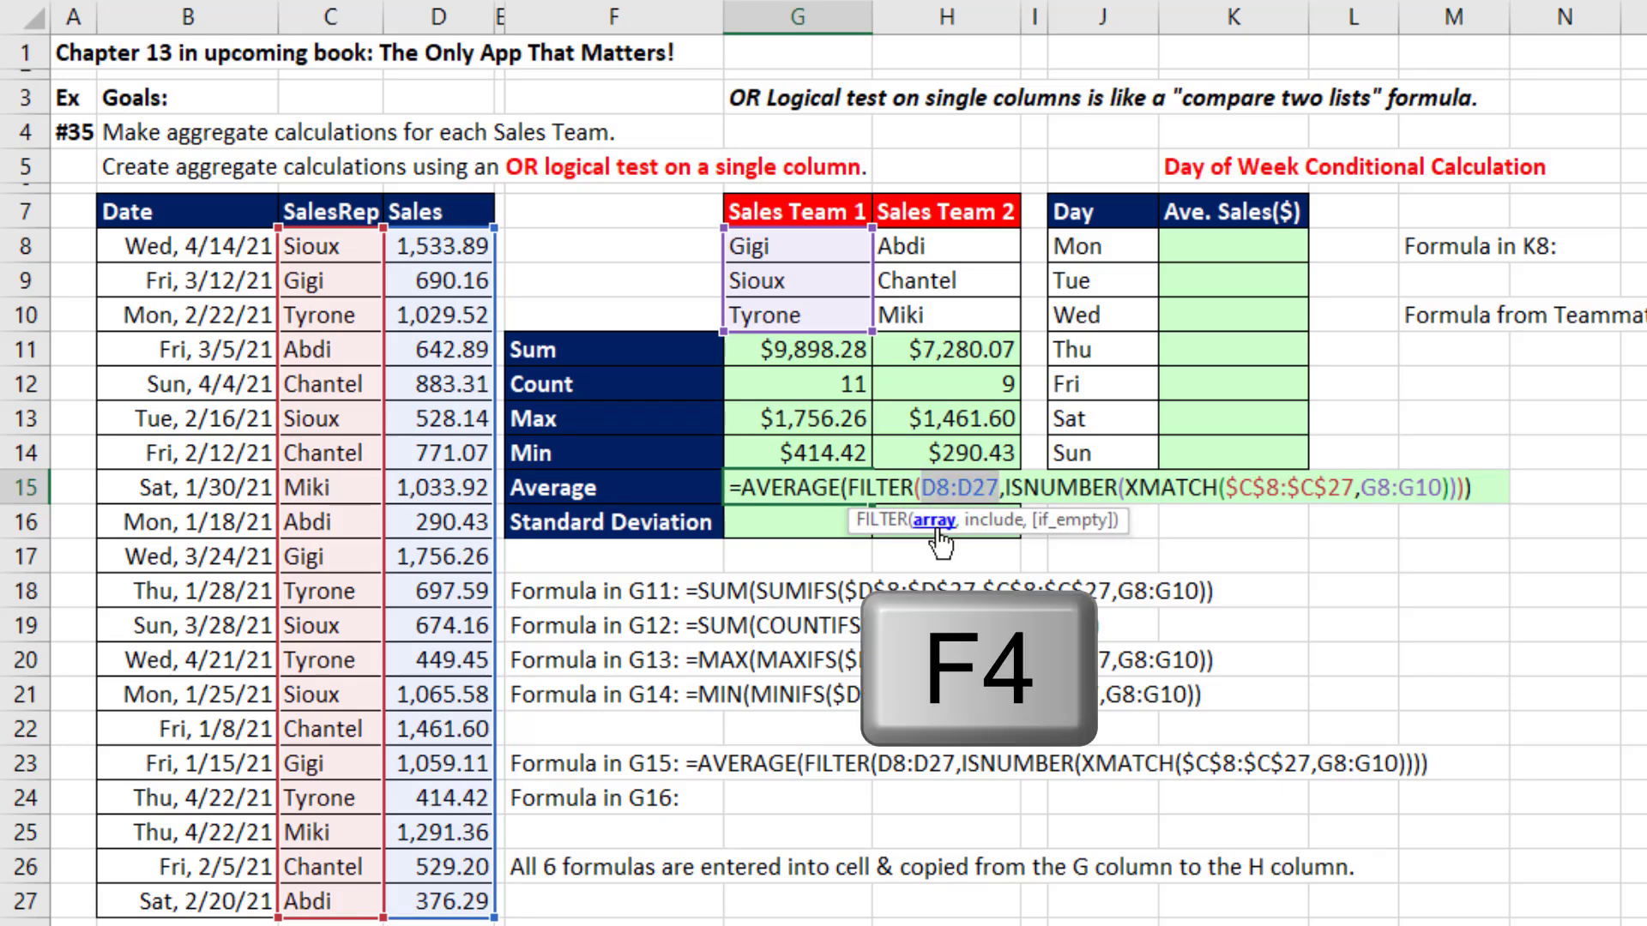
pyautogui.press('F4')
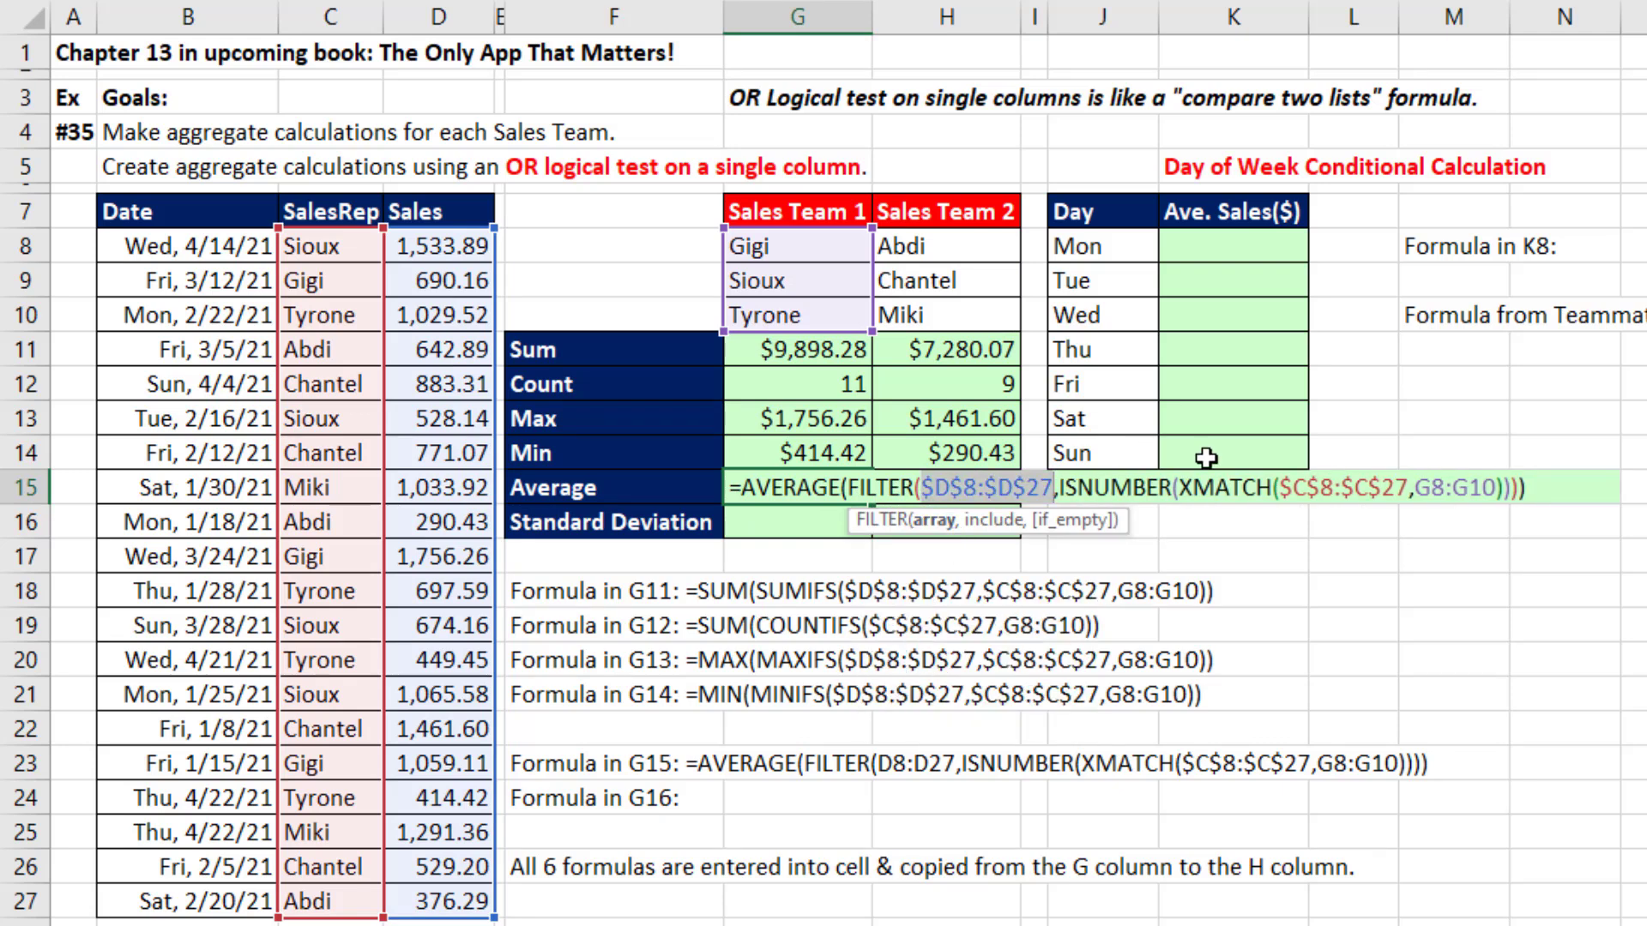
pyautogui.hotkey('ctrl', 'Return')
pyautogui.moveTo(873, 504); pyautogui.dragTo(1020, 508)
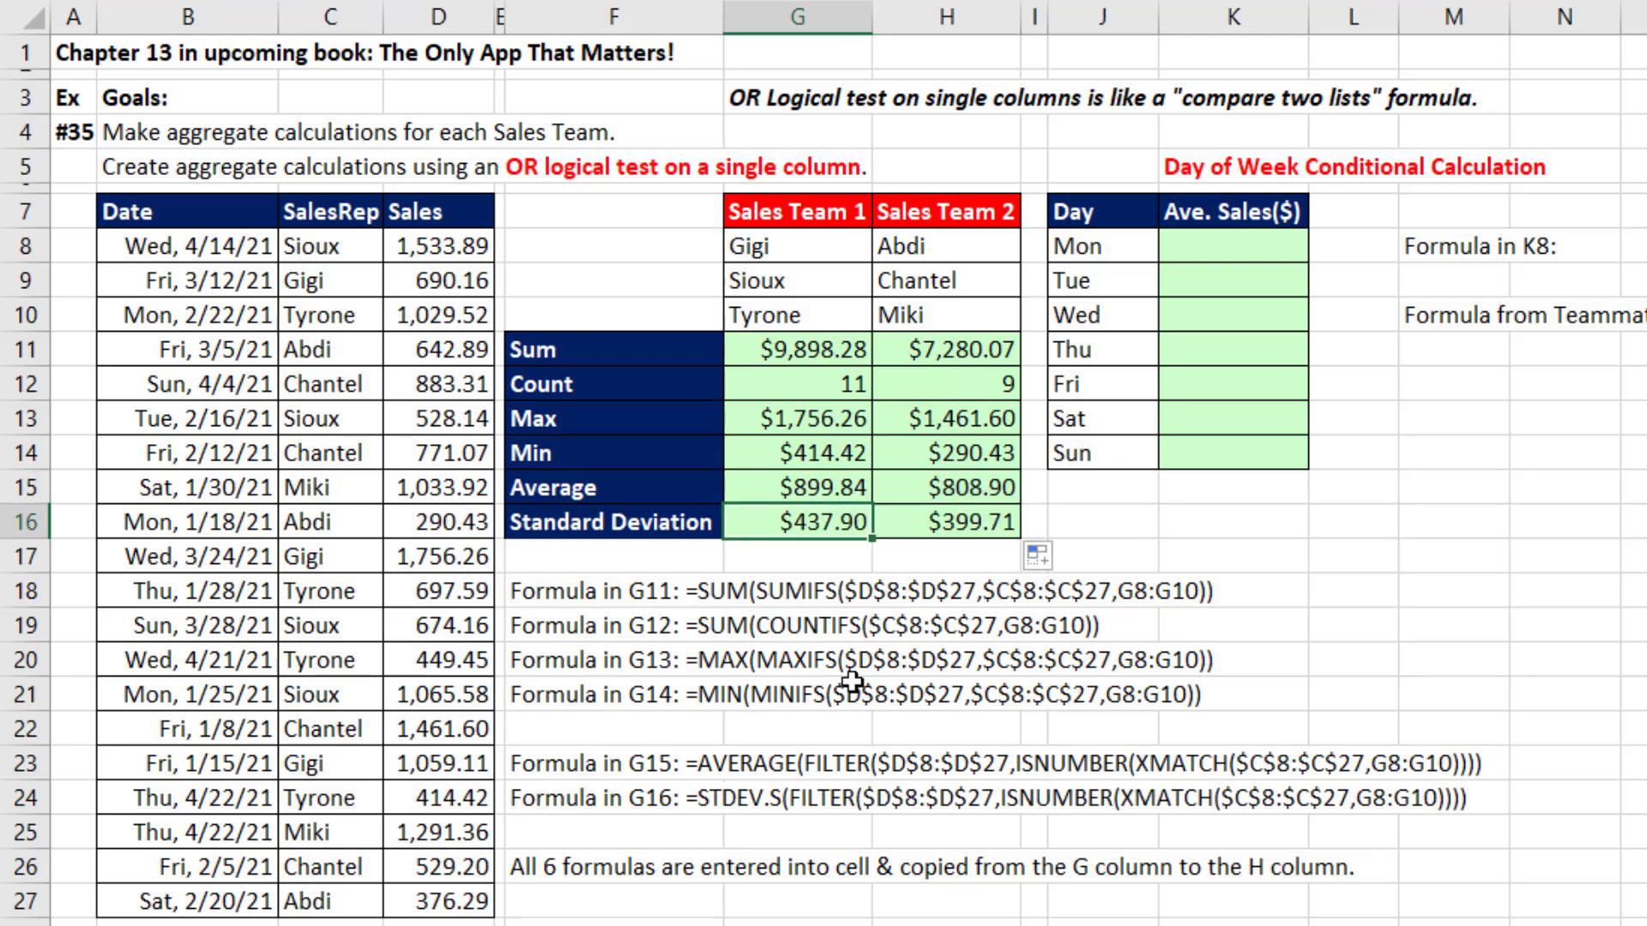
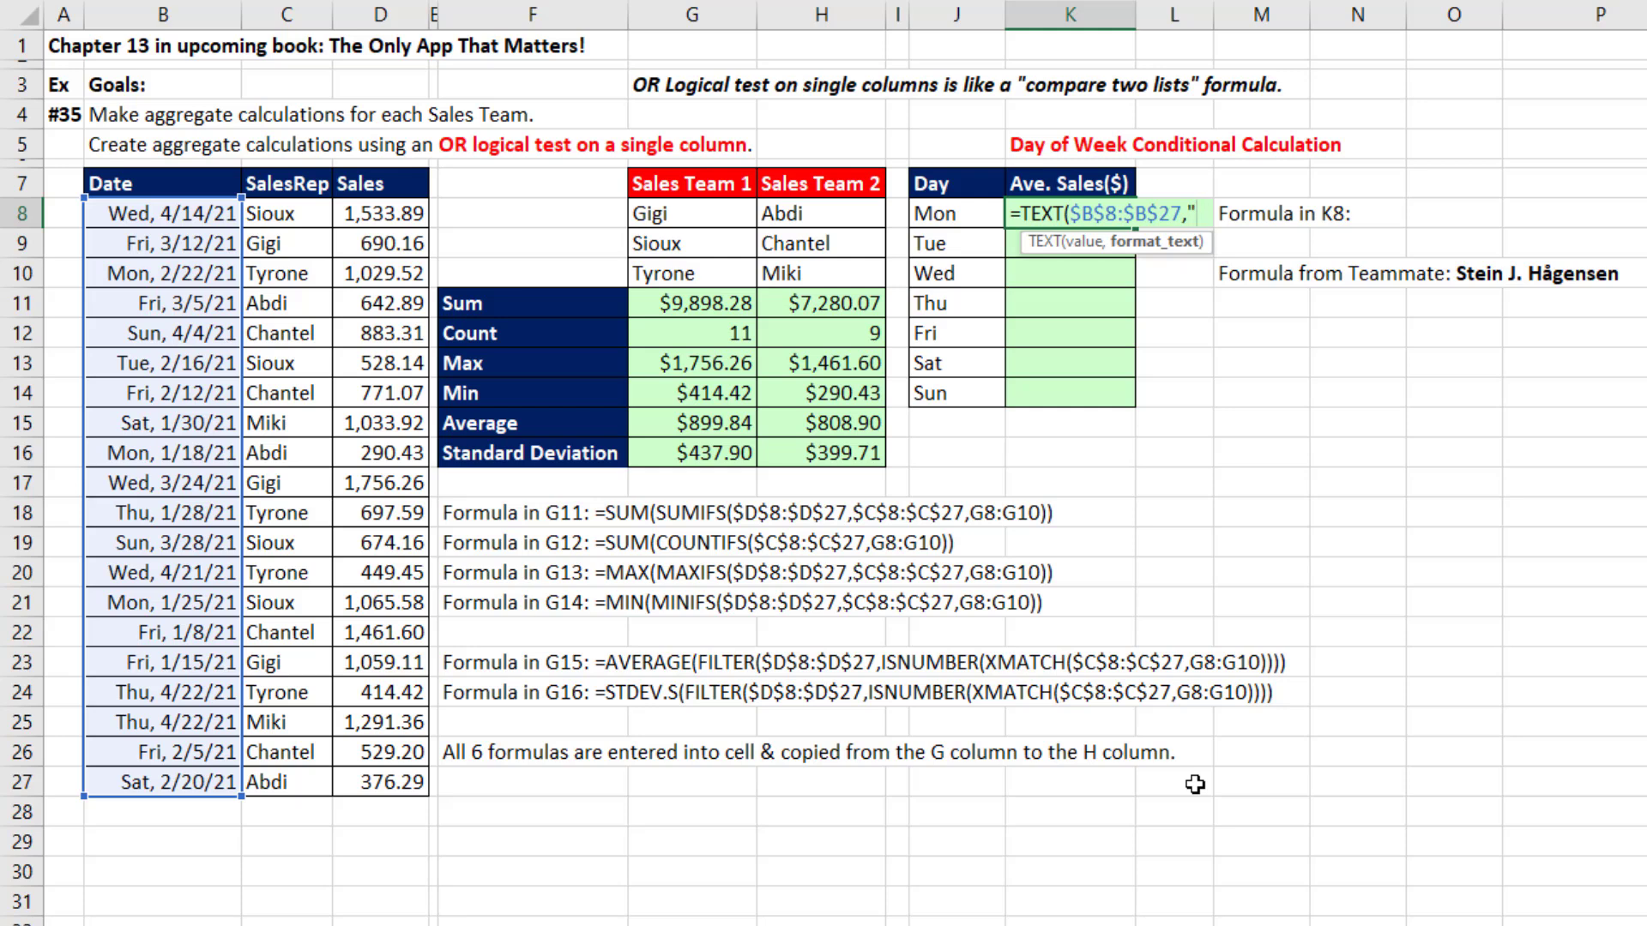
# Complete the TEXT formula in K8 with the format "ddd", evaluate it in place and restore the expression.
pyautogui.write('ddd')
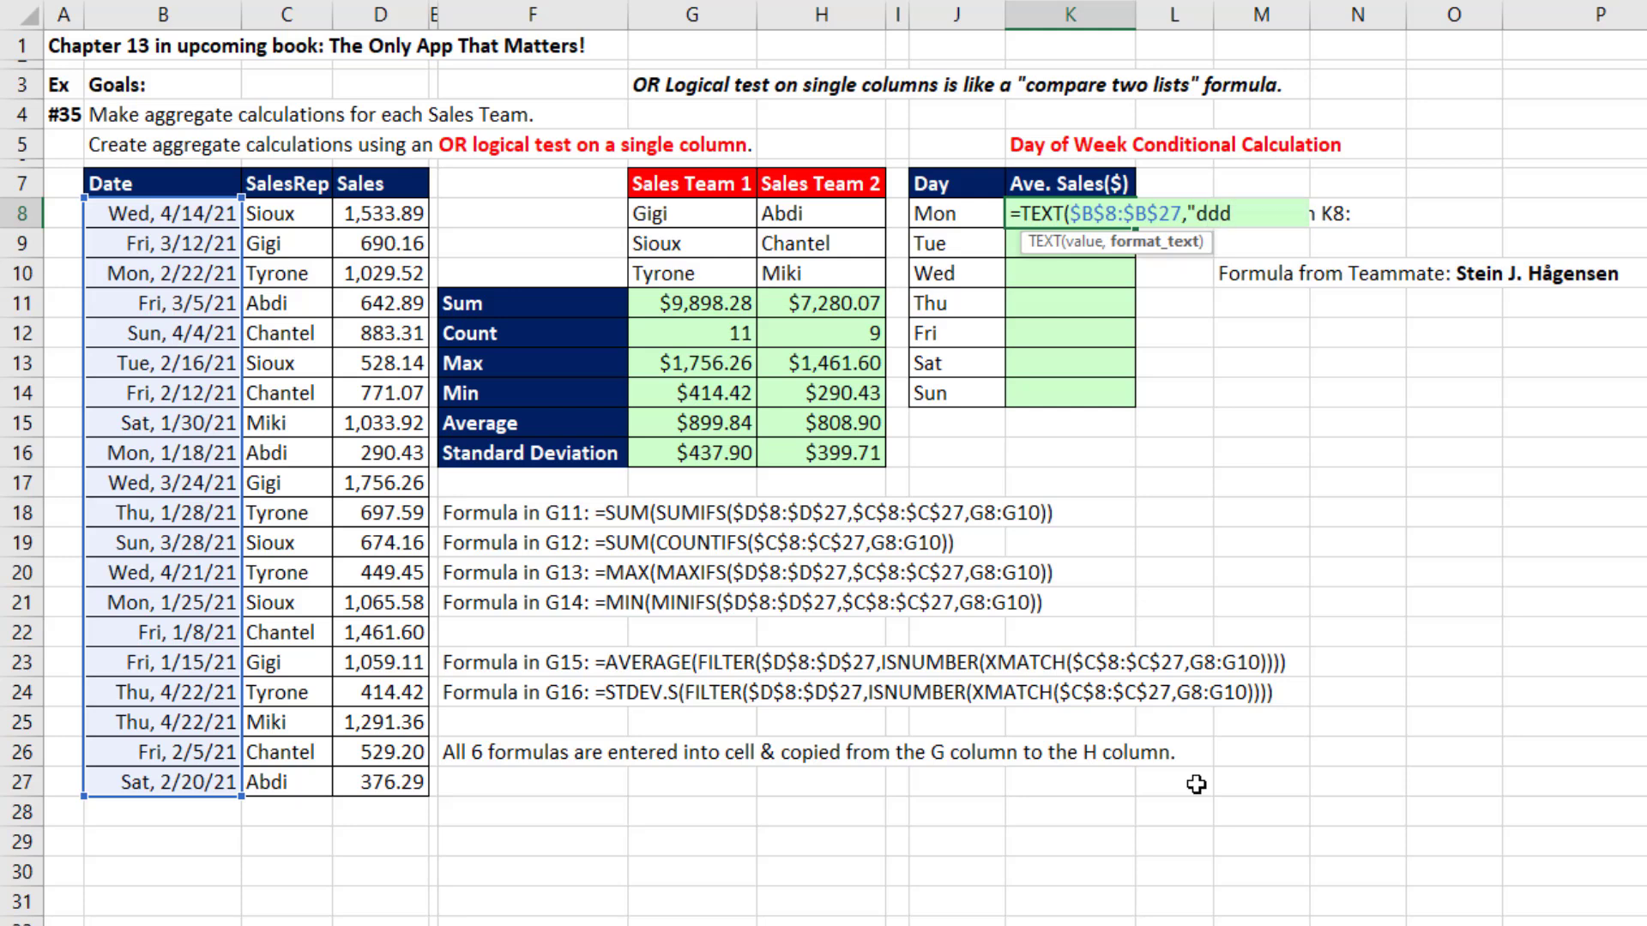
pyautogui.write(')')
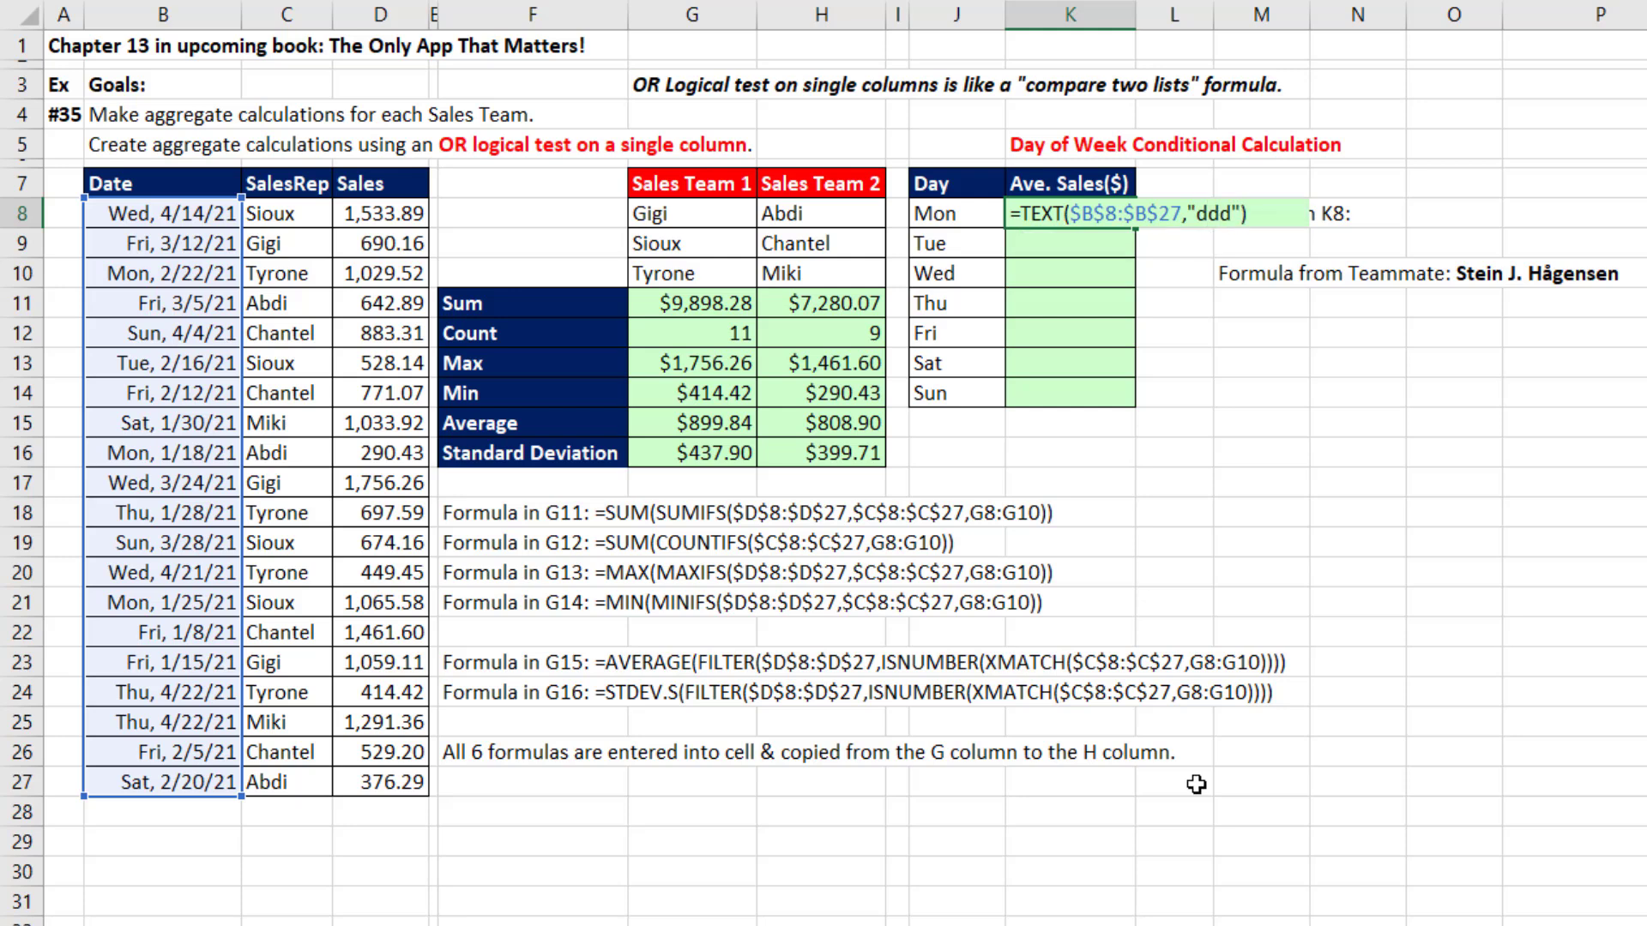
pyautogui.press('F9')
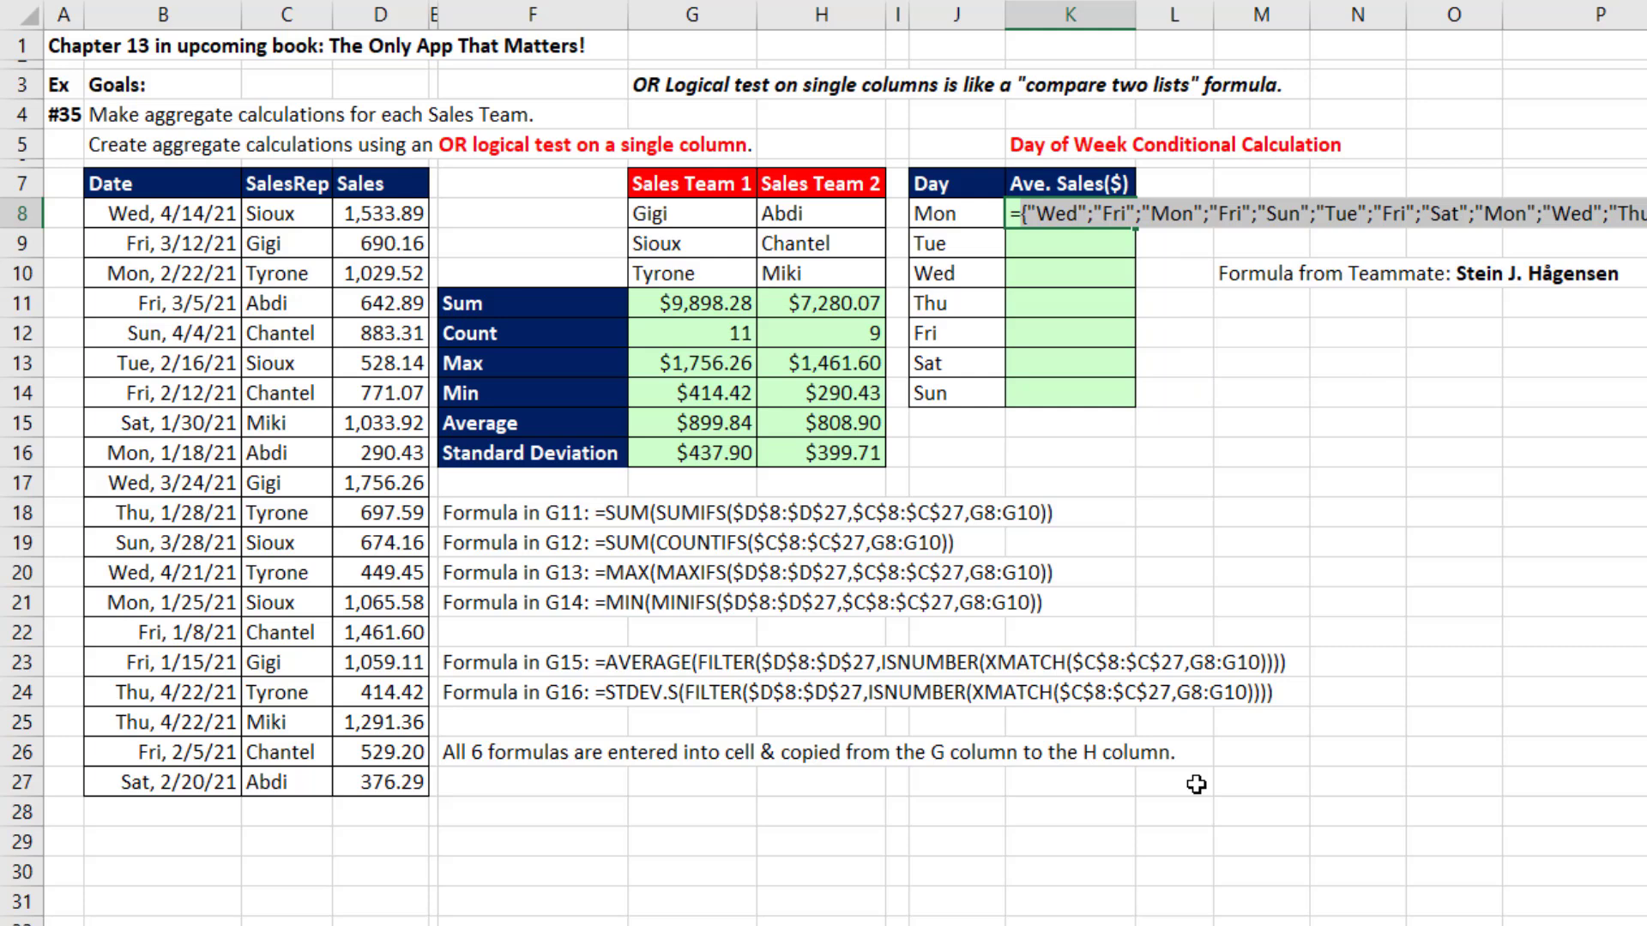
pyautogui.hotkey('ctrl', 'z')
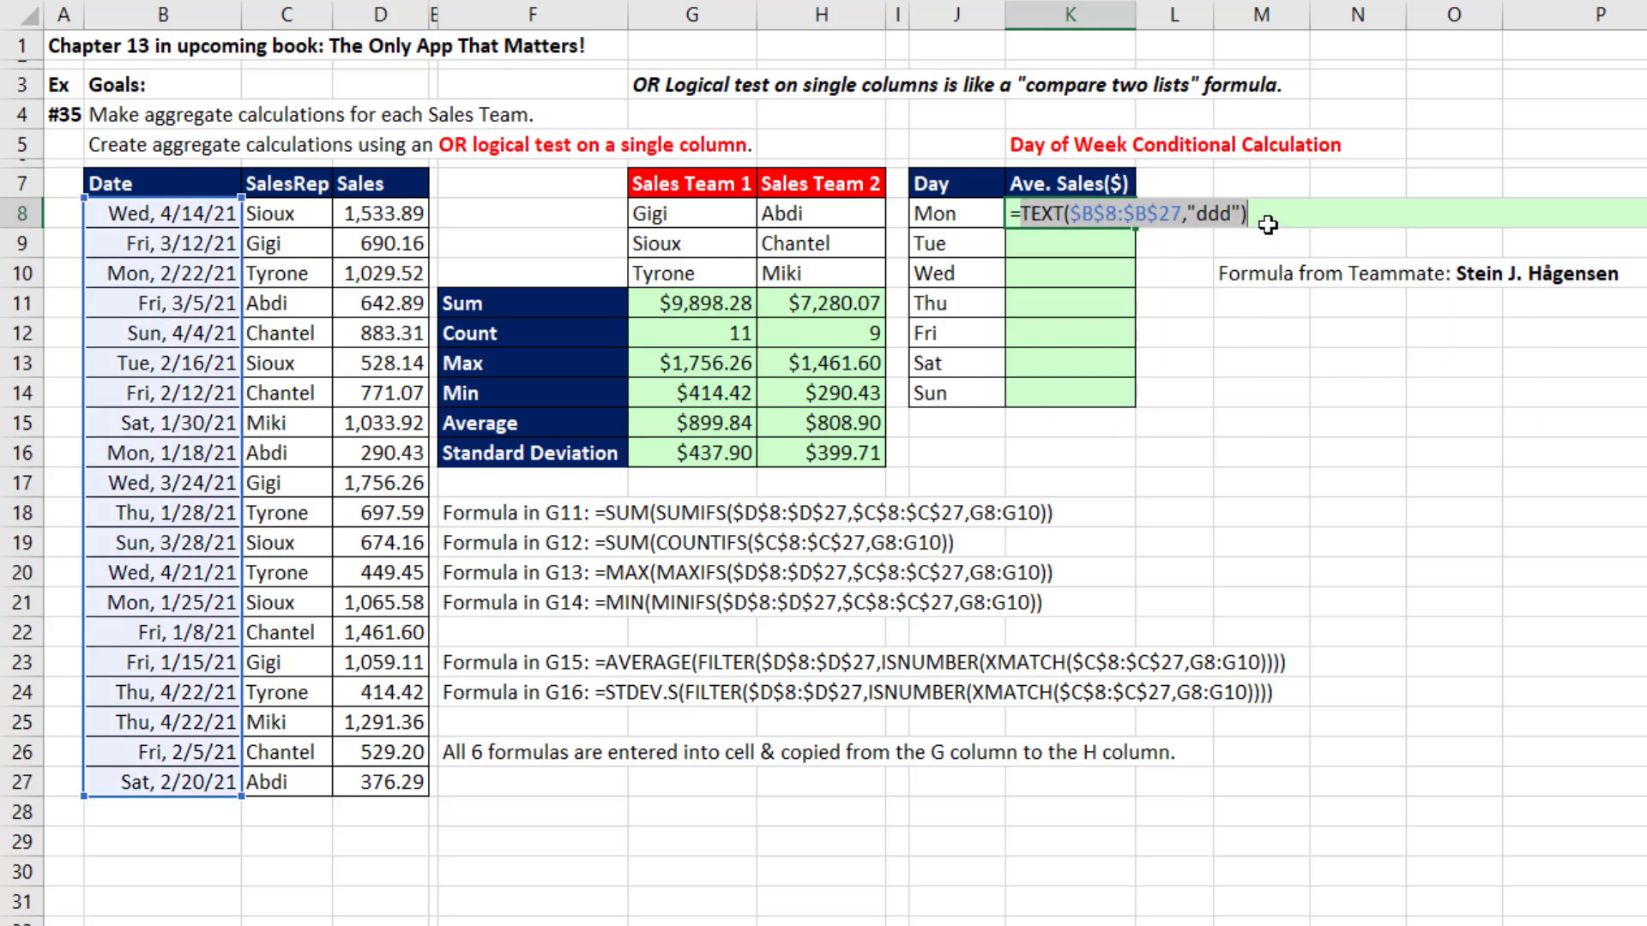
# Compare the TEXT result in K8 with day cell J8, evaluate the logical test in place and restore it.
pyautogui.click(967, 221)
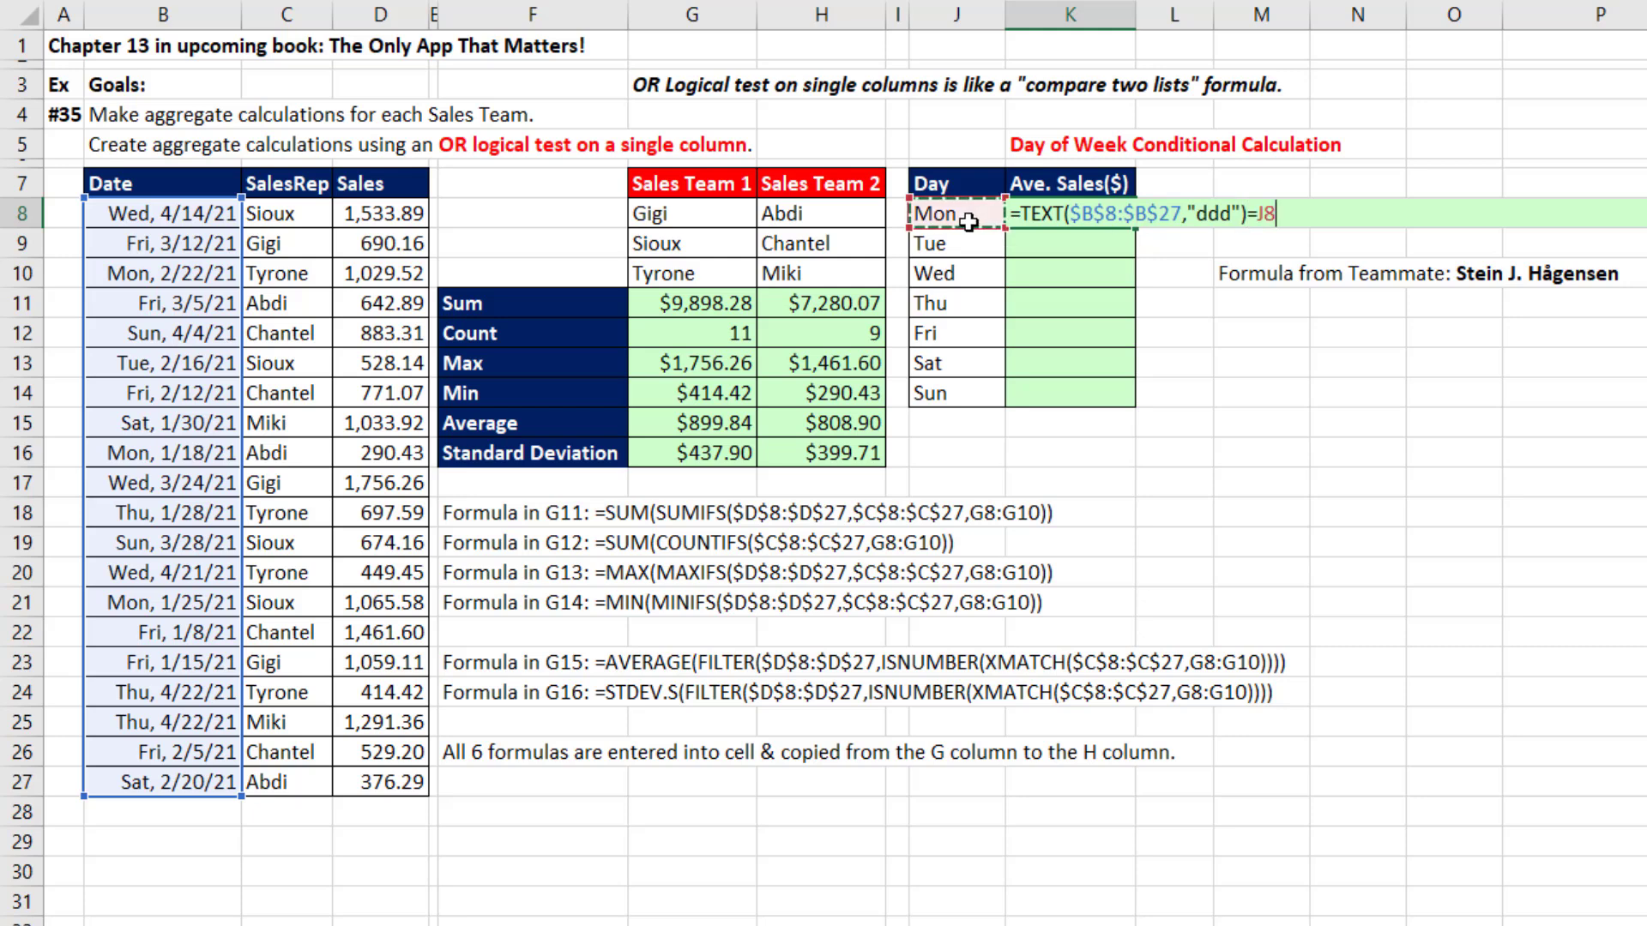
pyautogui.click(1051, 225)
pyautogui.press('F9')
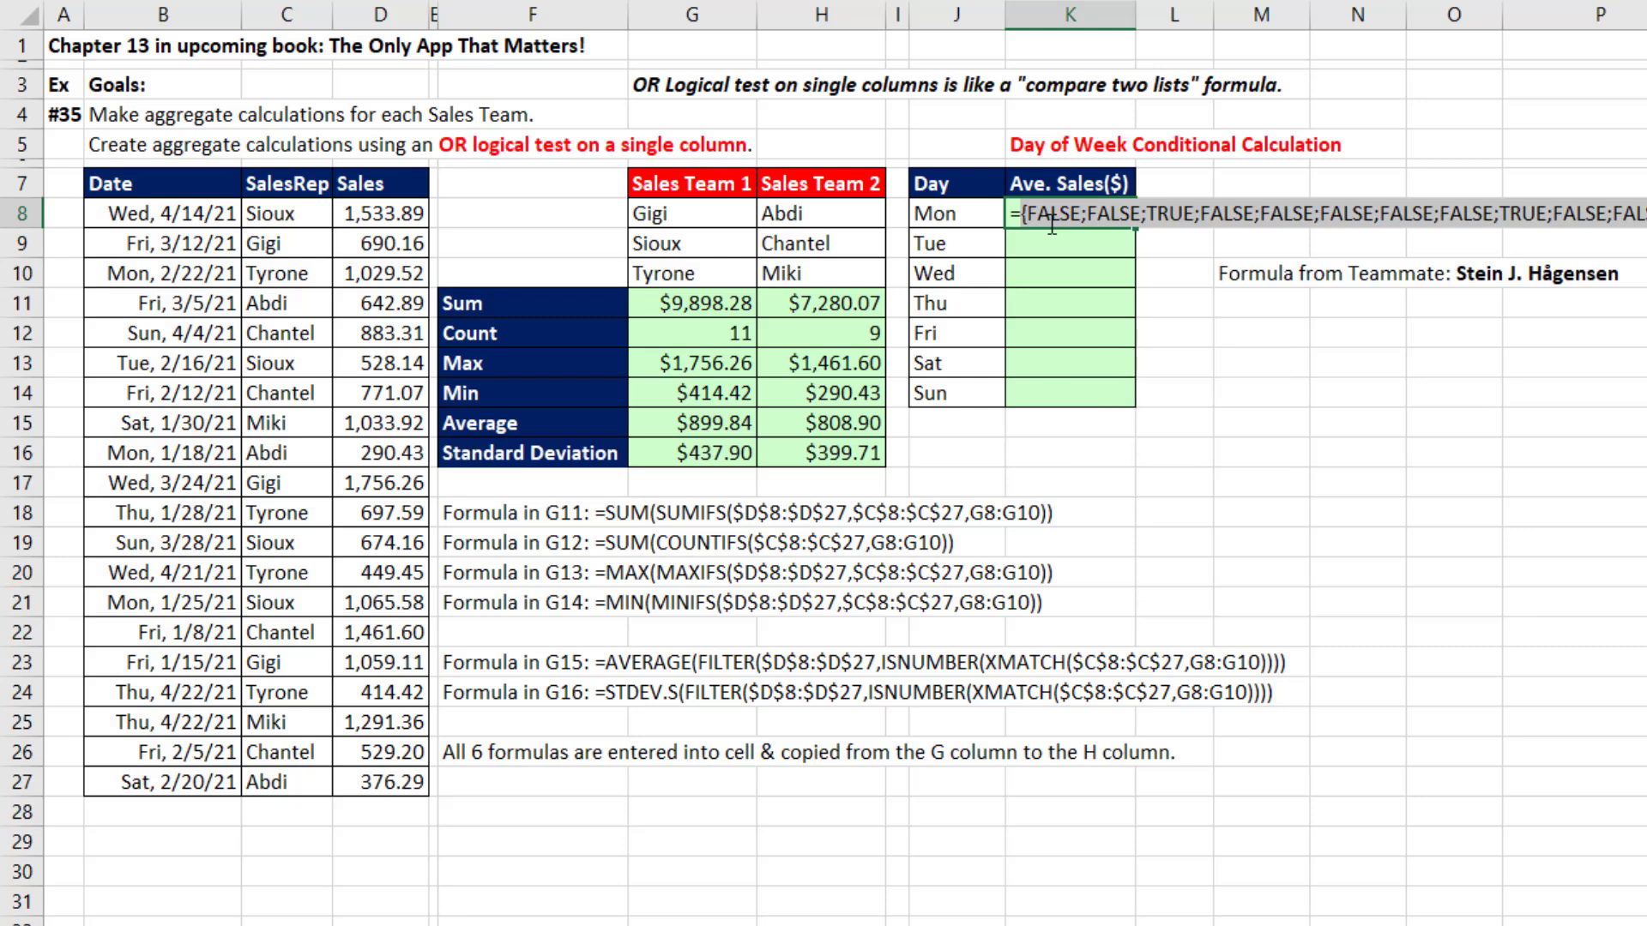
pyautogui.hotkey('ctrl', 'z')
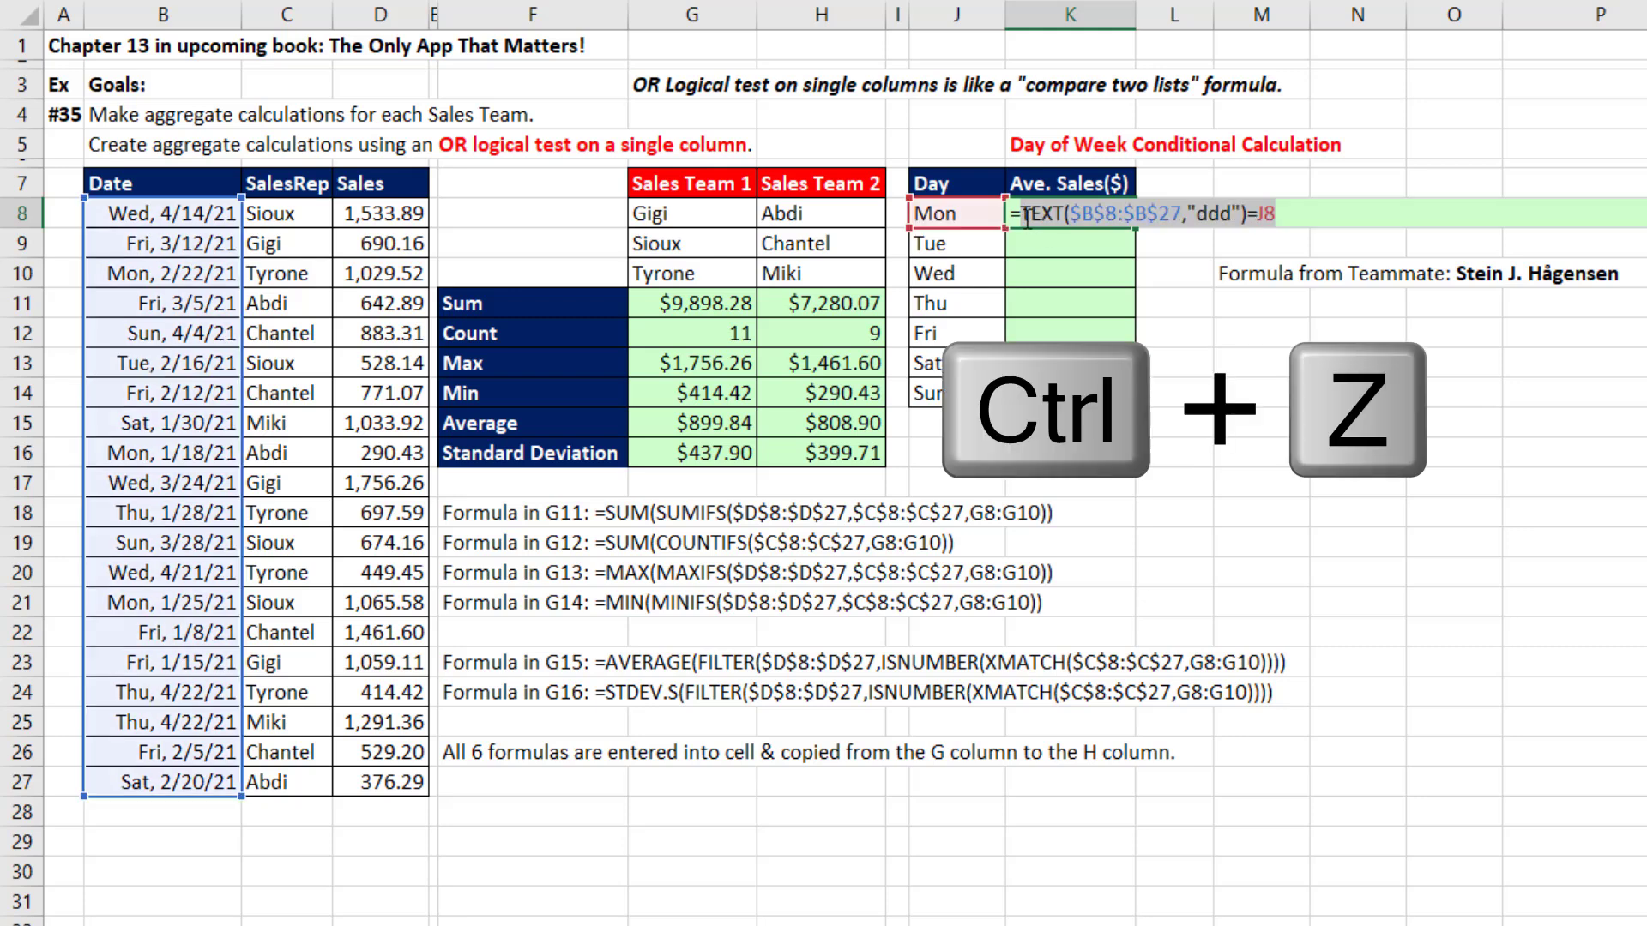
# Wrap the K8 day test in FILTER with $D$8:$D$27 as the array, evaluate it in place and restore the formula.
pyautogui.write('FILTER(')
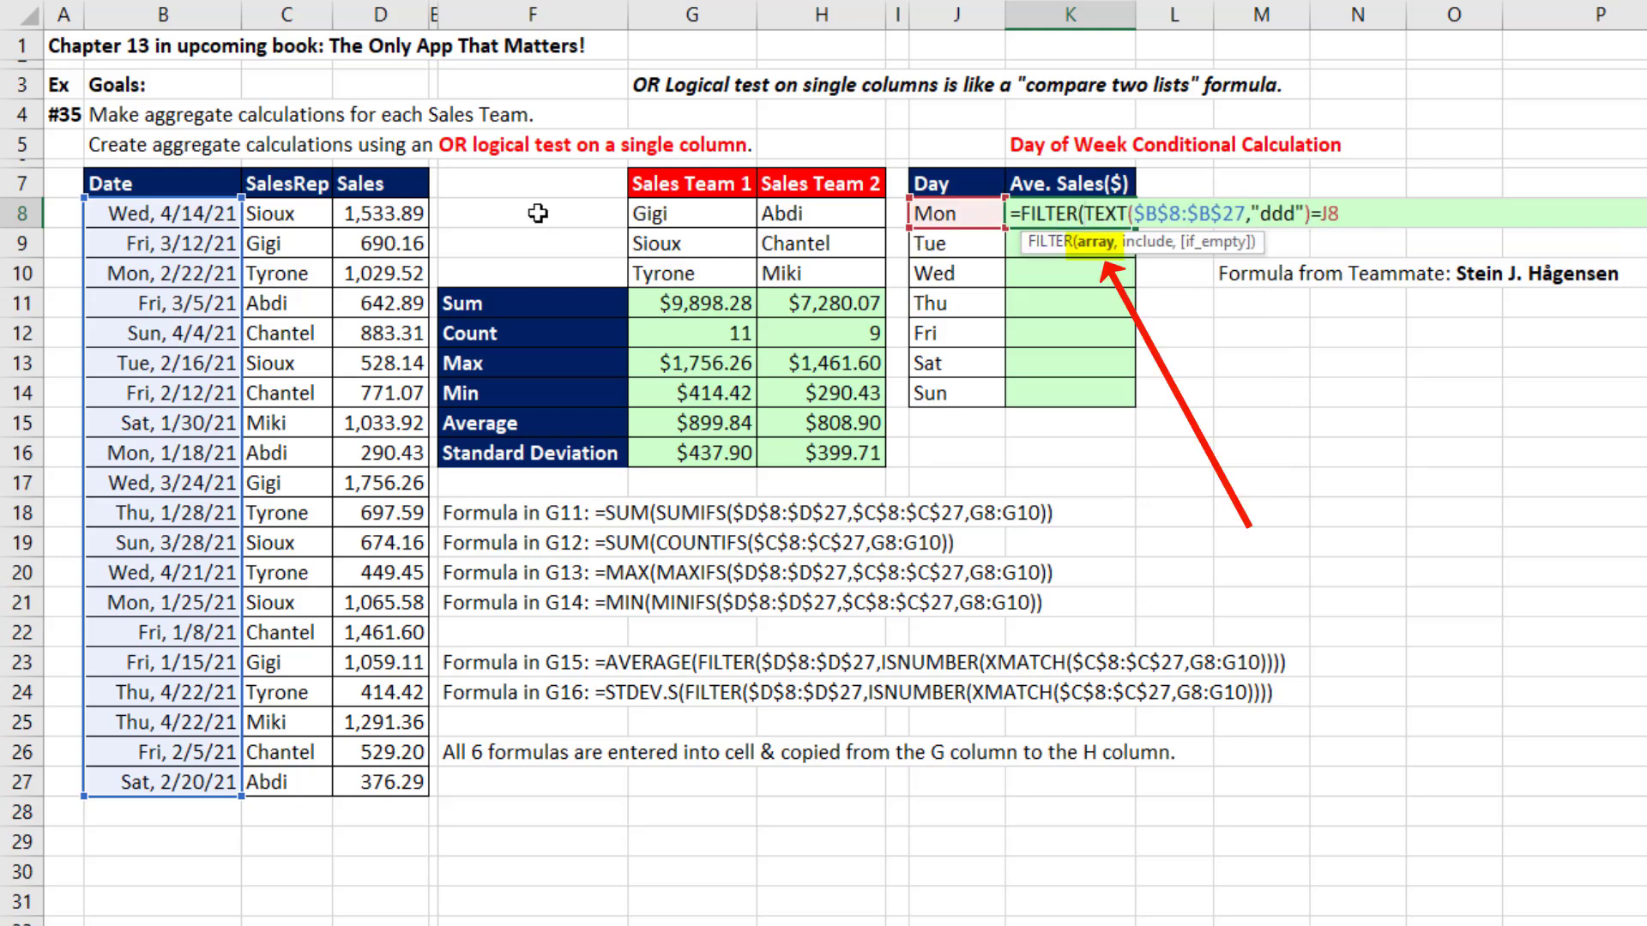
pyautogui.moveTo(383, 215); pyautogui.dragTo(379, 782)
pyautogui.press('F4')
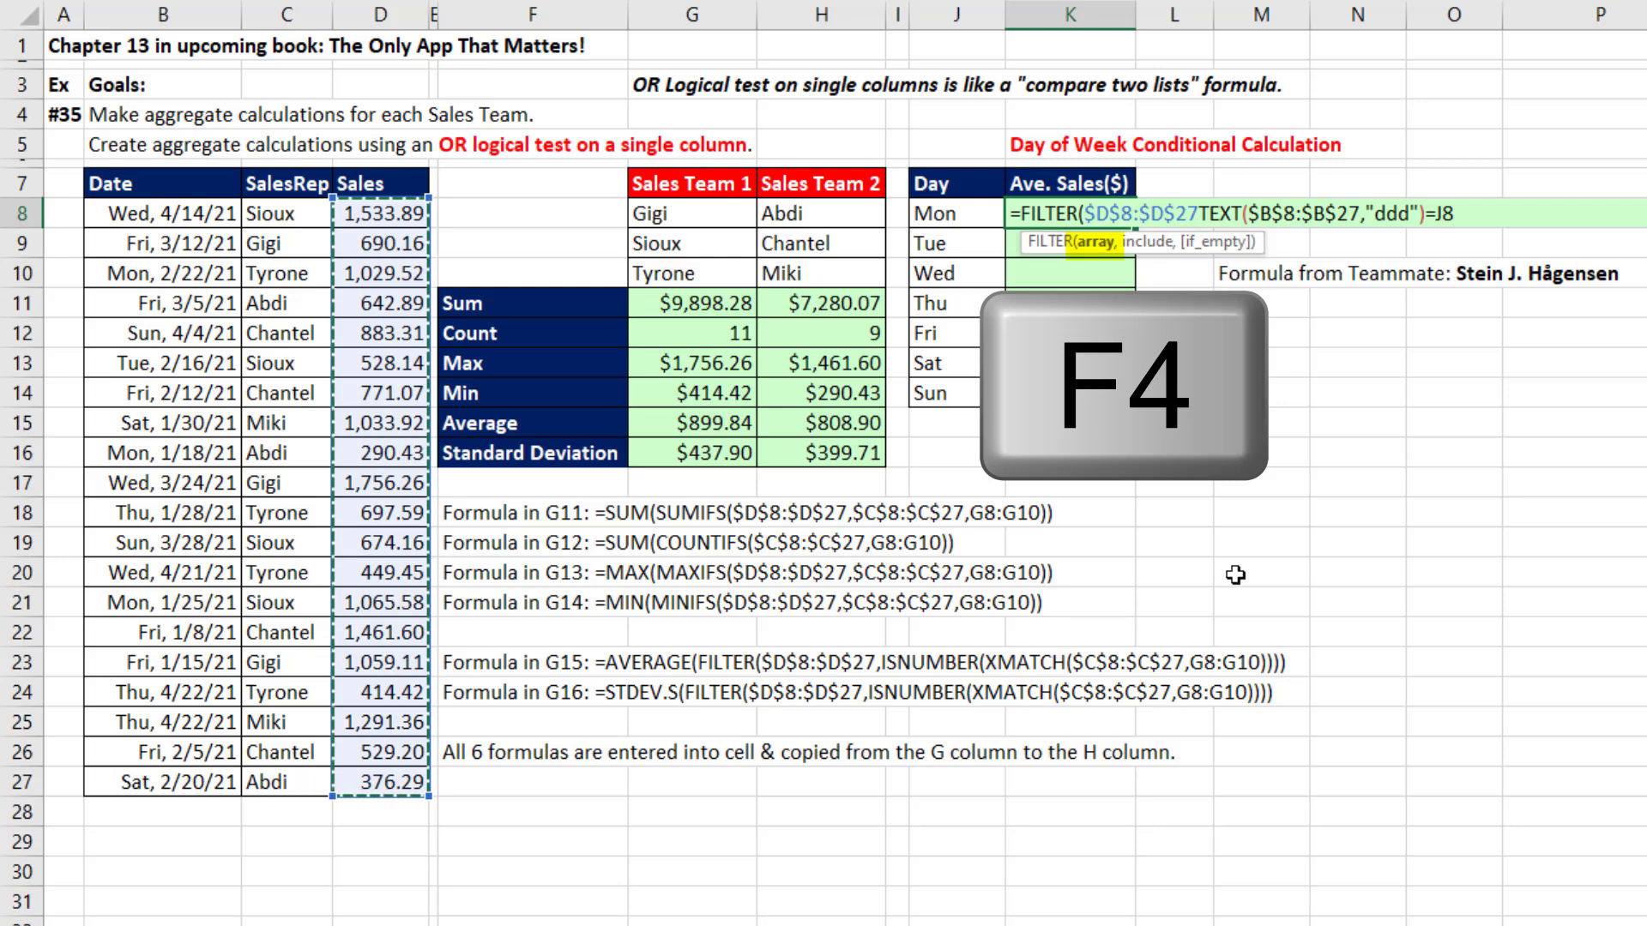
pyautogui.write(',')
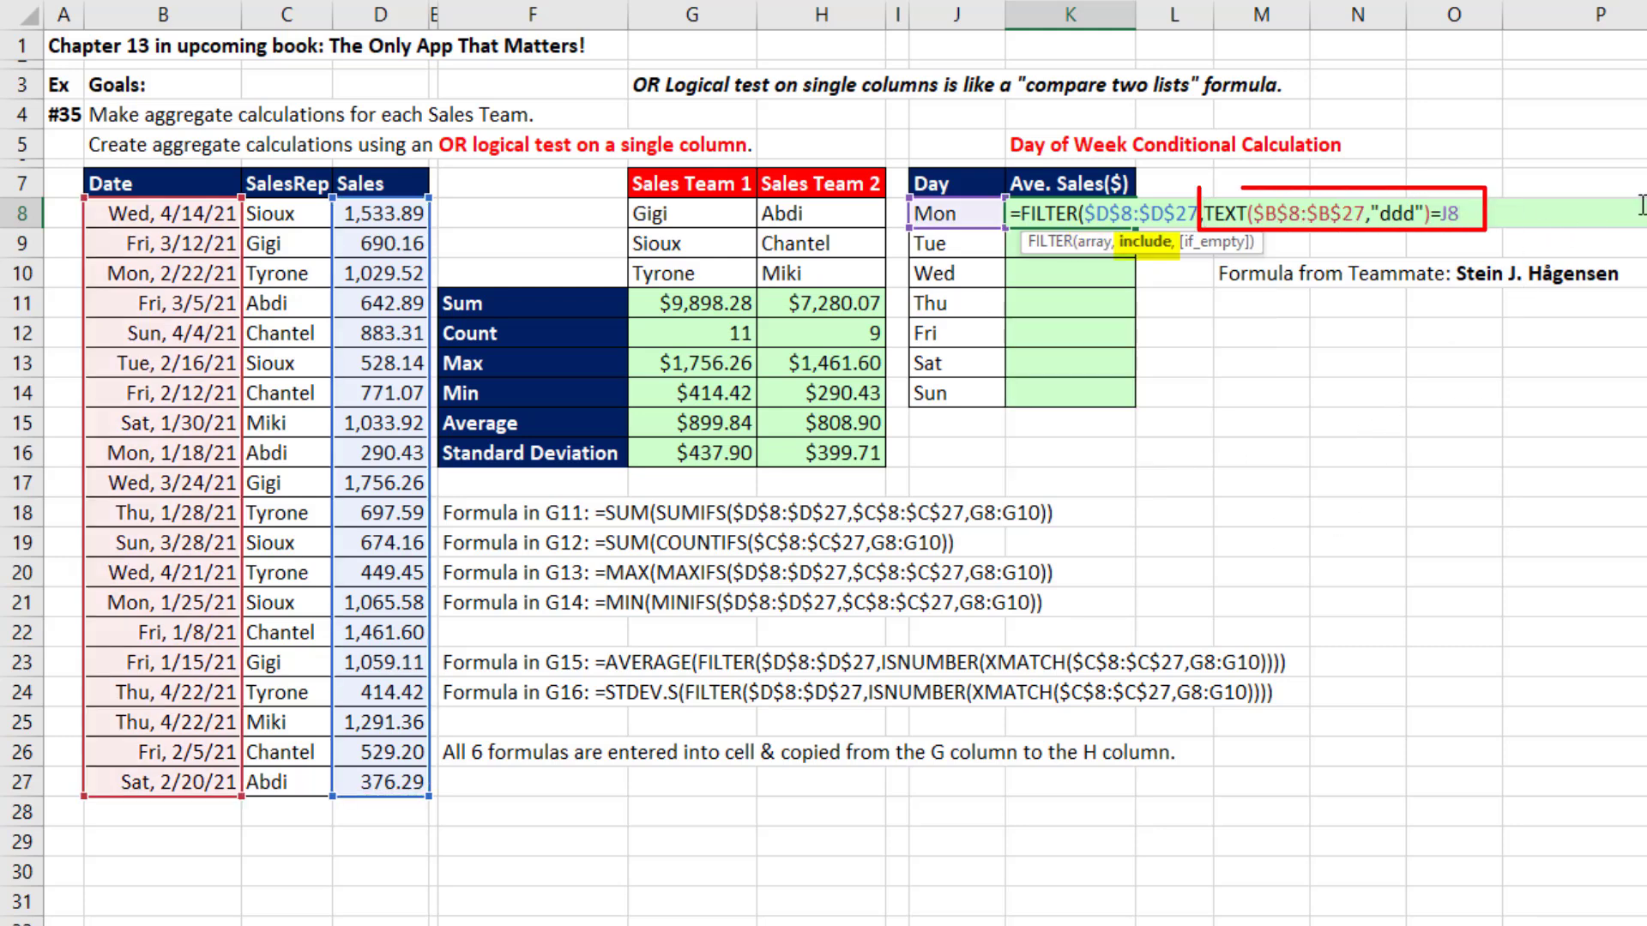
pyautogui.write(')')
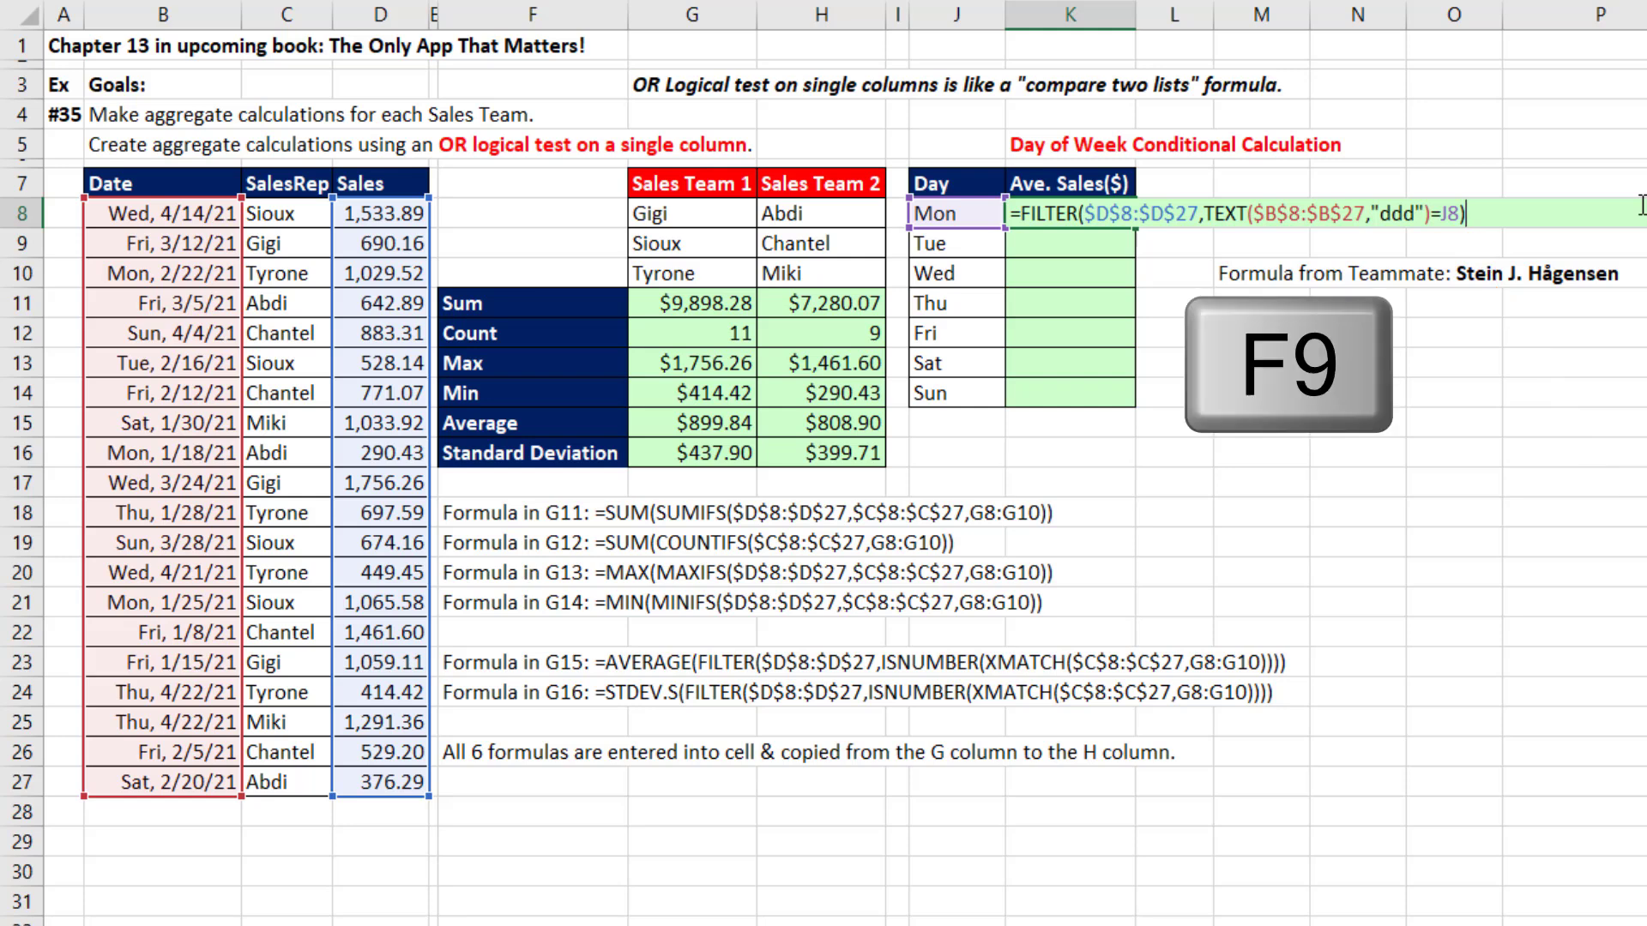
pyautogui.press('F9')
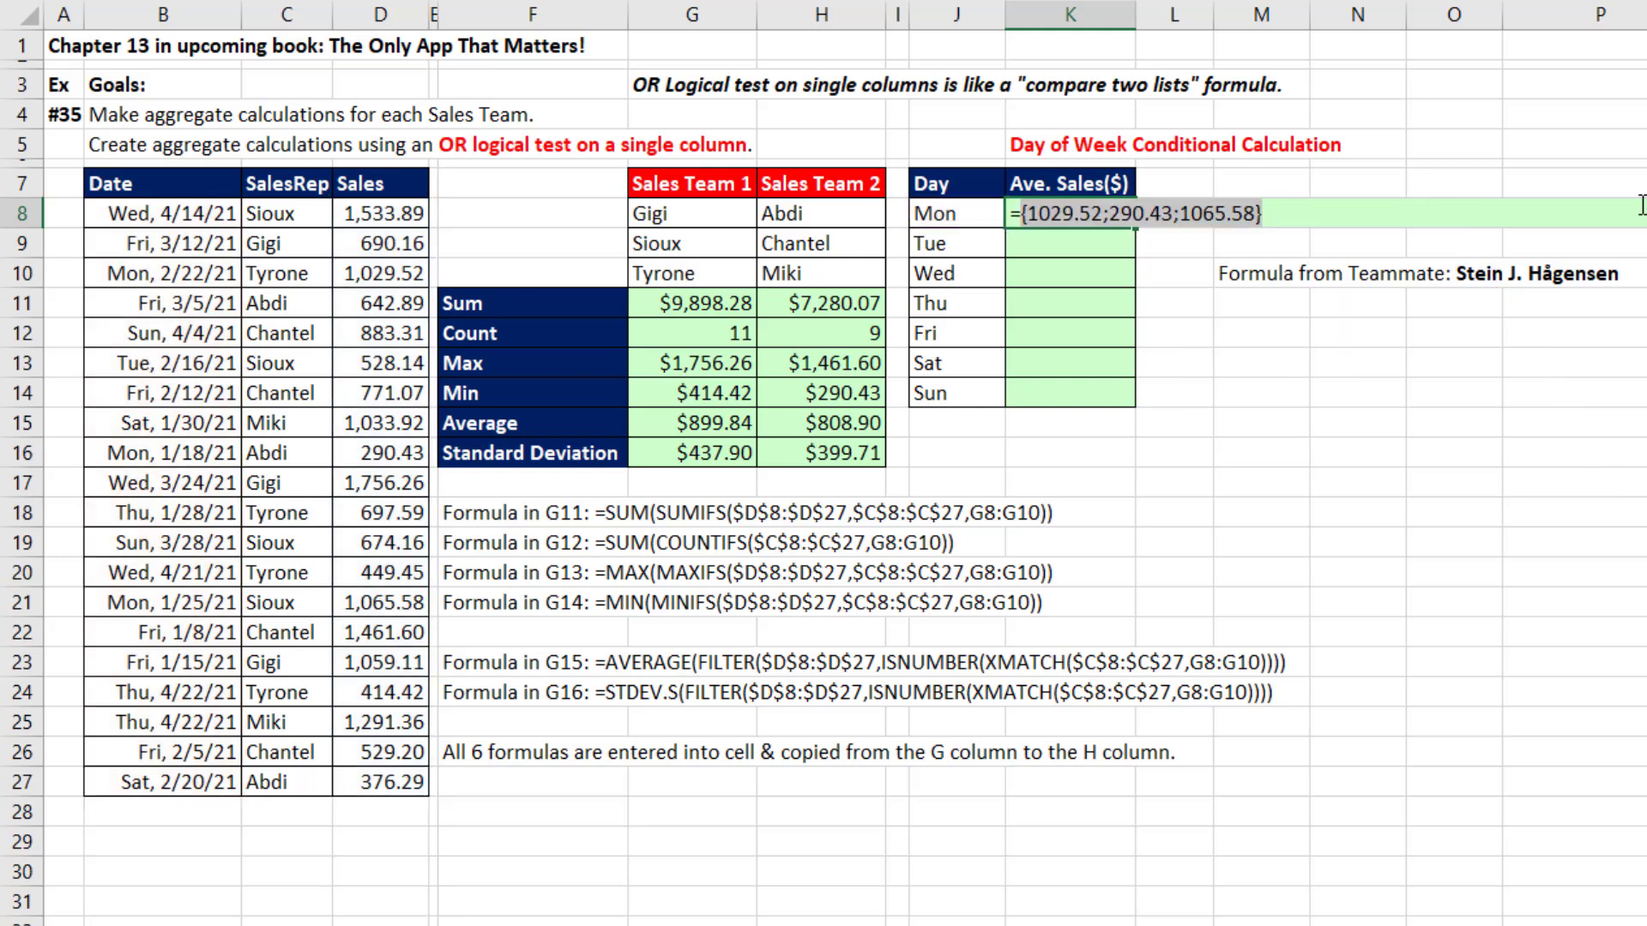
pyautogui.hotkey('ctrl', 'z')
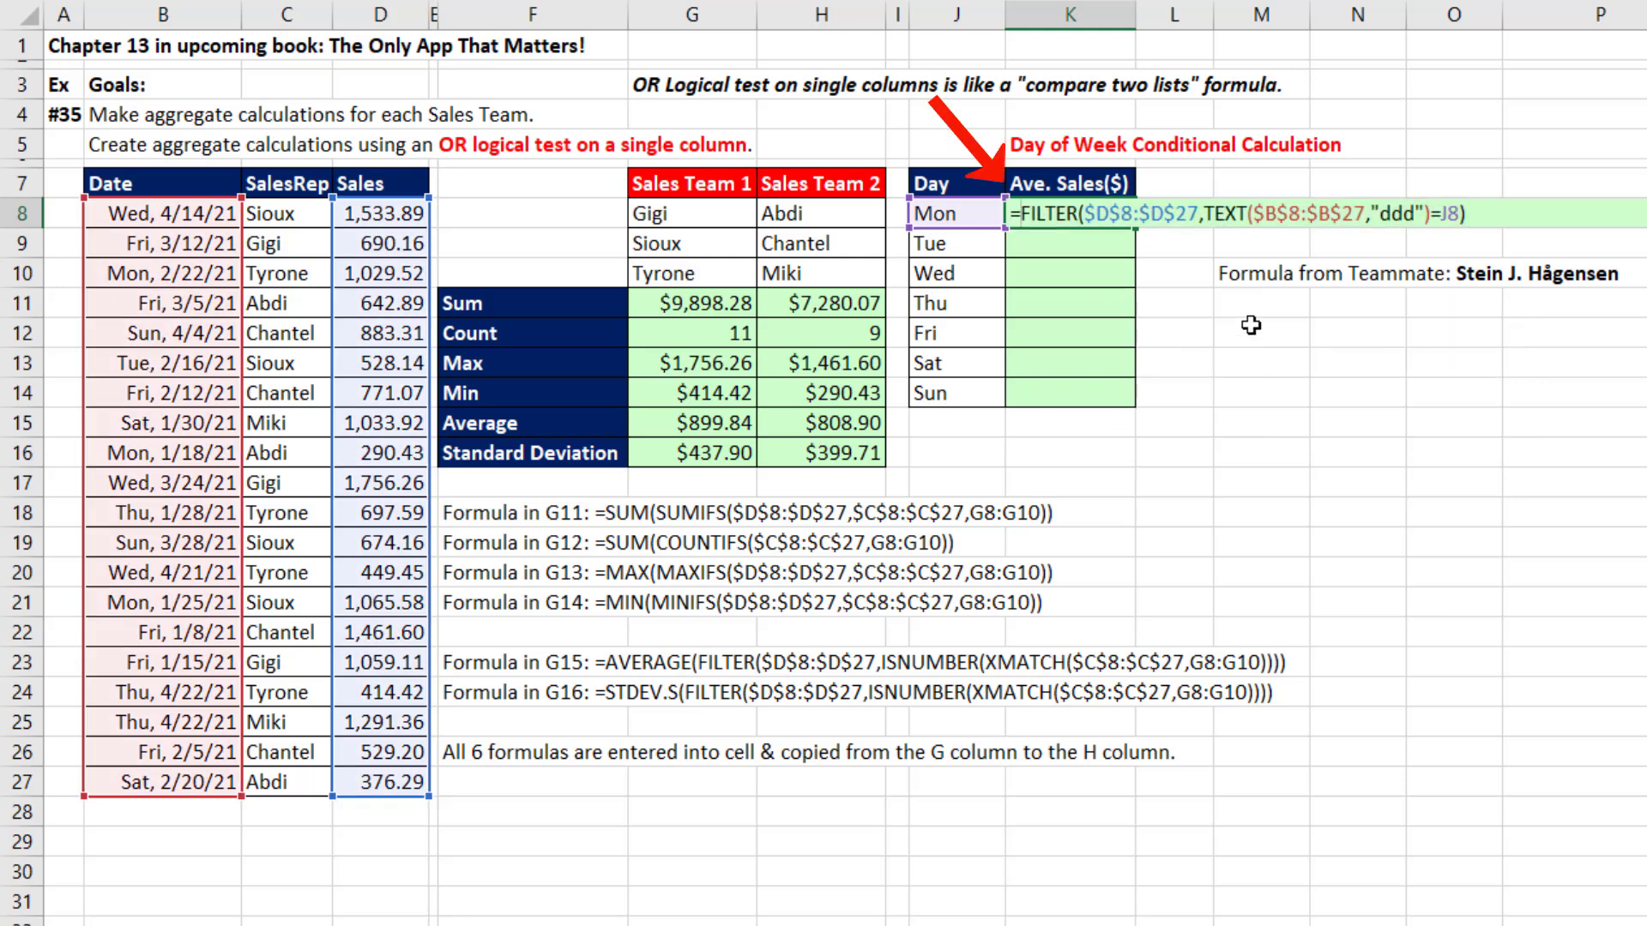
# Wrap the FILTER function in K8 in AVERAGE, enter the formula and copy it down through K14.
pyautogui.write('aver')
pyautogui.press('Tab')
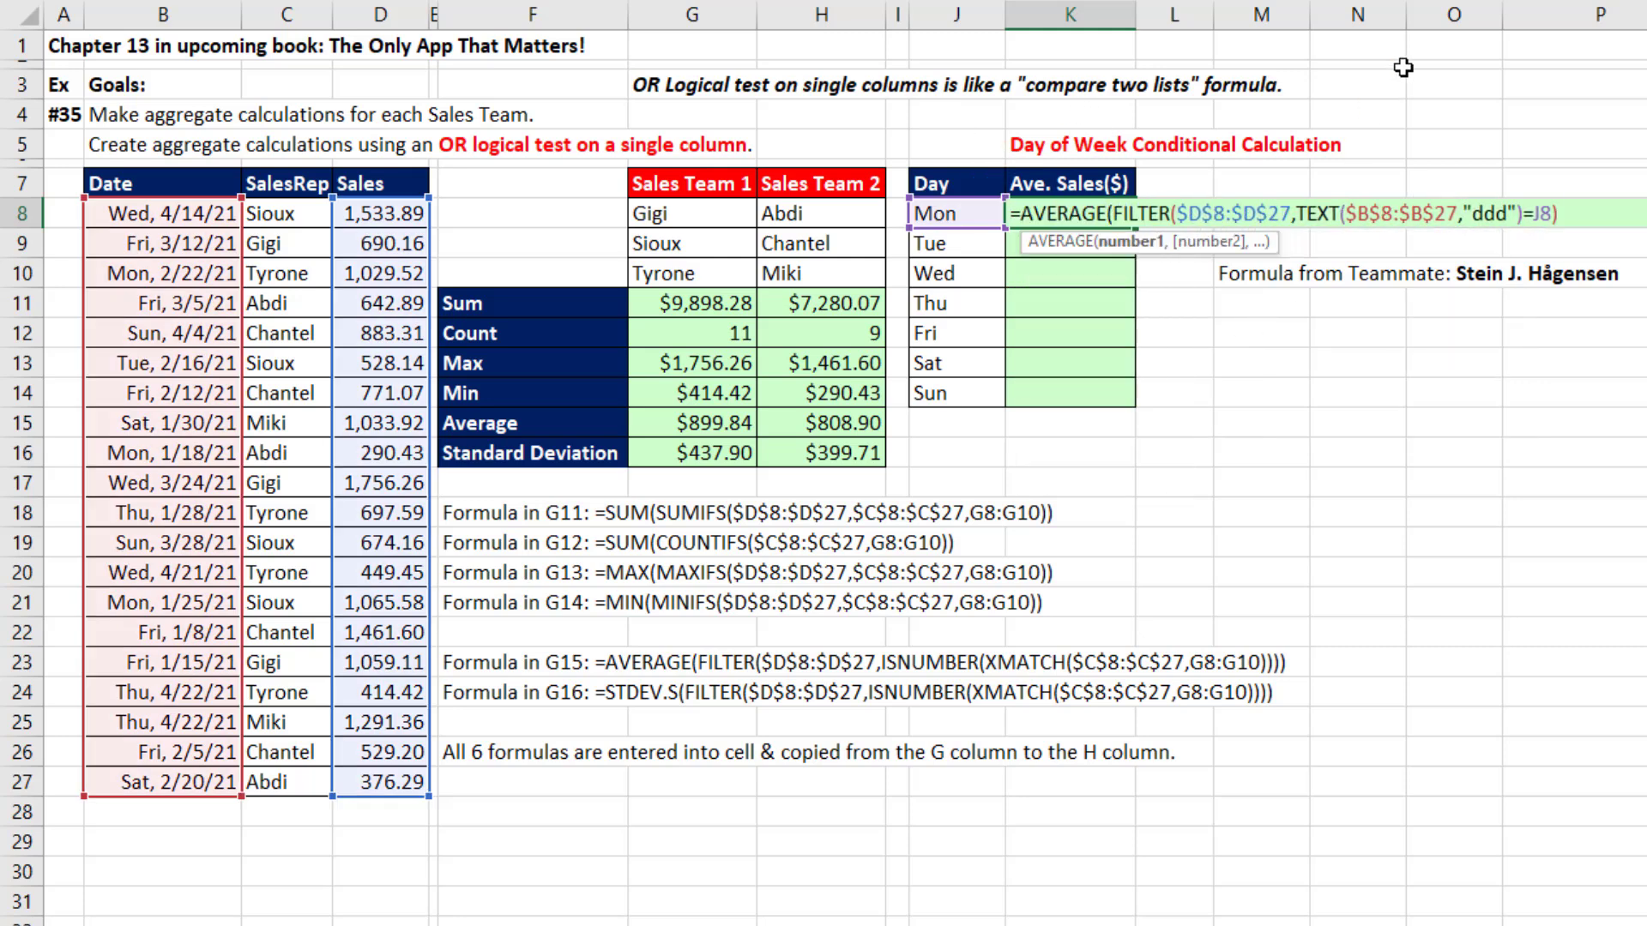
pyautogui.press('End')
pyautogui.write(')')
pyautogui.hotkey('ctrl', 'Return')
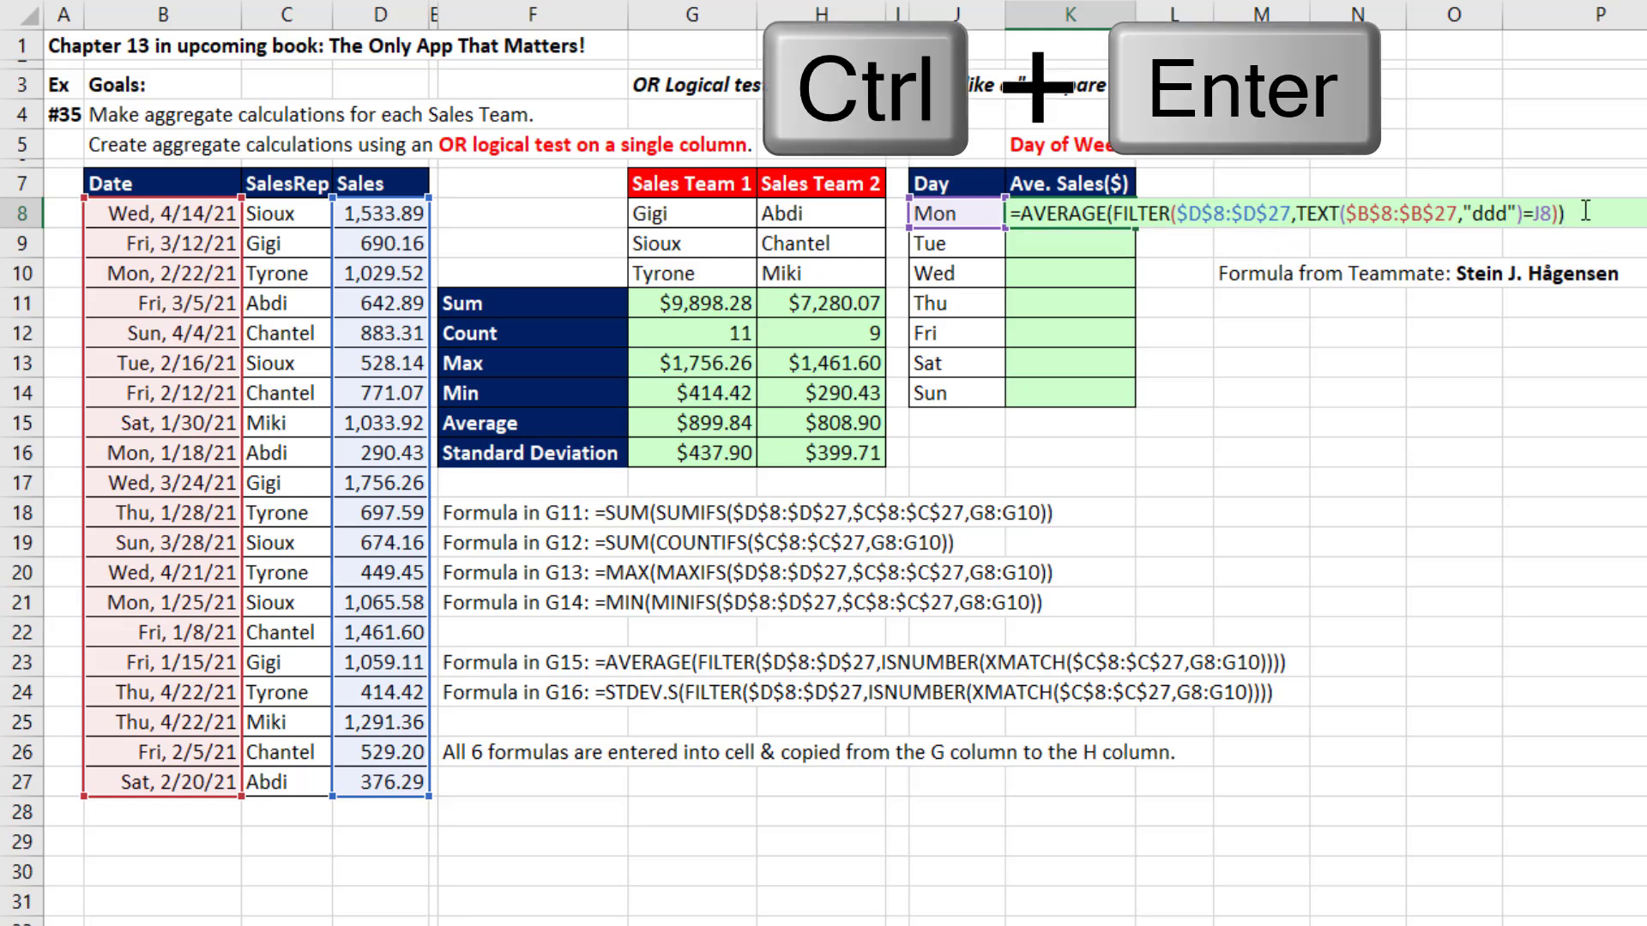
pyautogui.moveTo(1135, 228); pyautogui.dragTo(1095, 396)
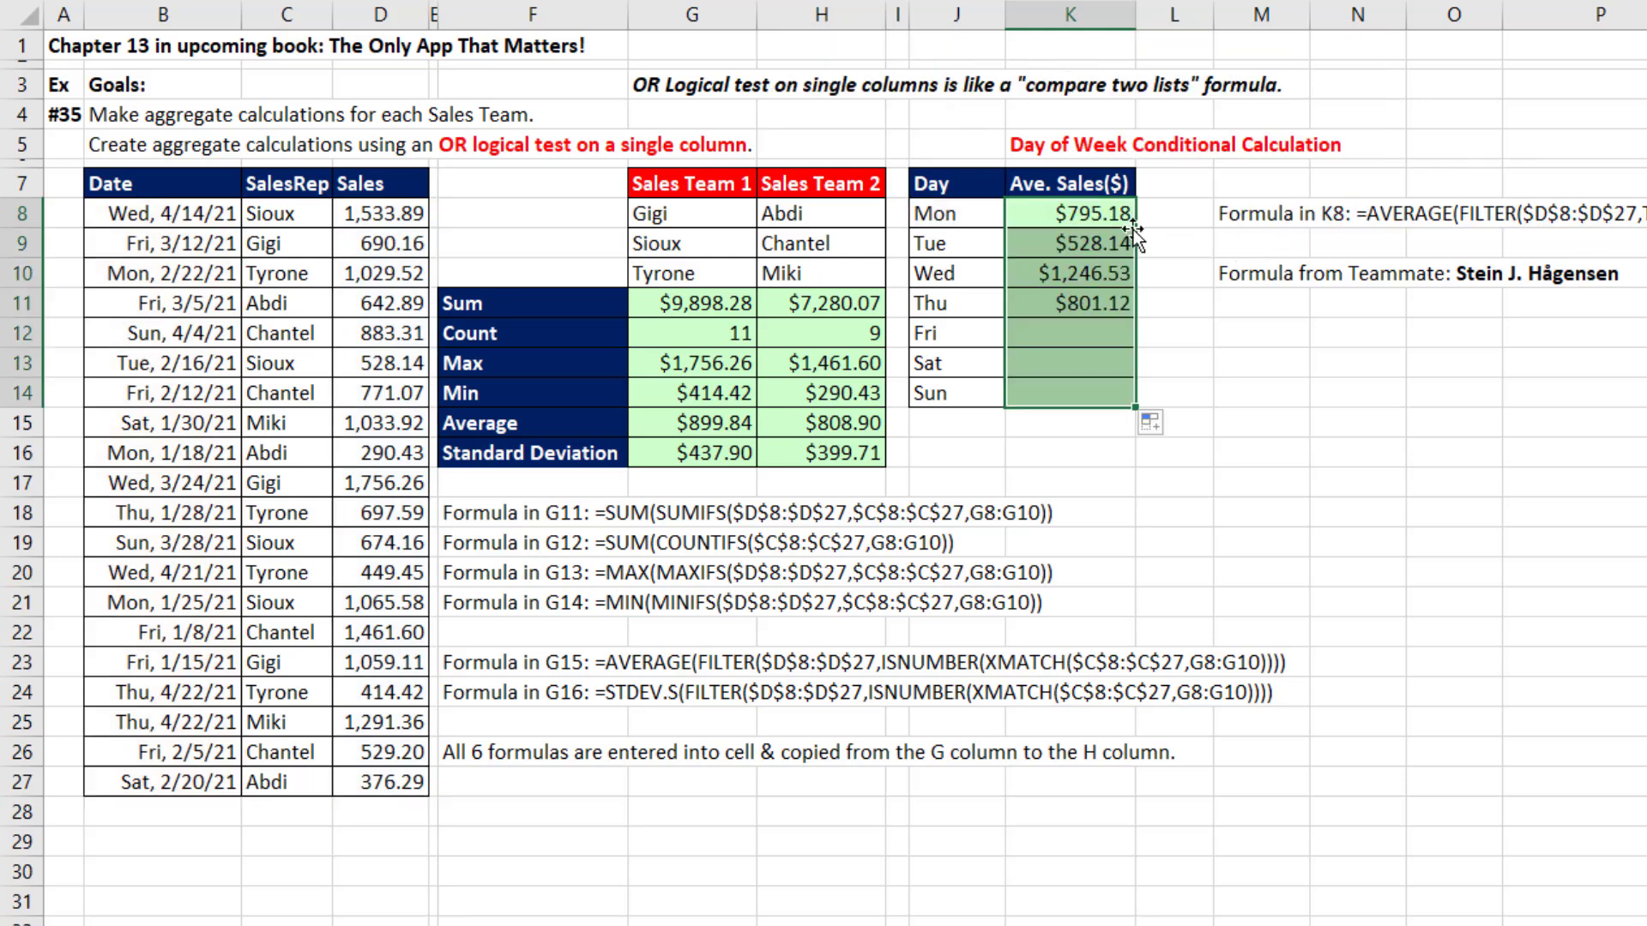
# Check the cell references of the average formula in the last day cell, K14, and close it.
pyautogui.click(1096, 396)
pyautogui.press('F2')
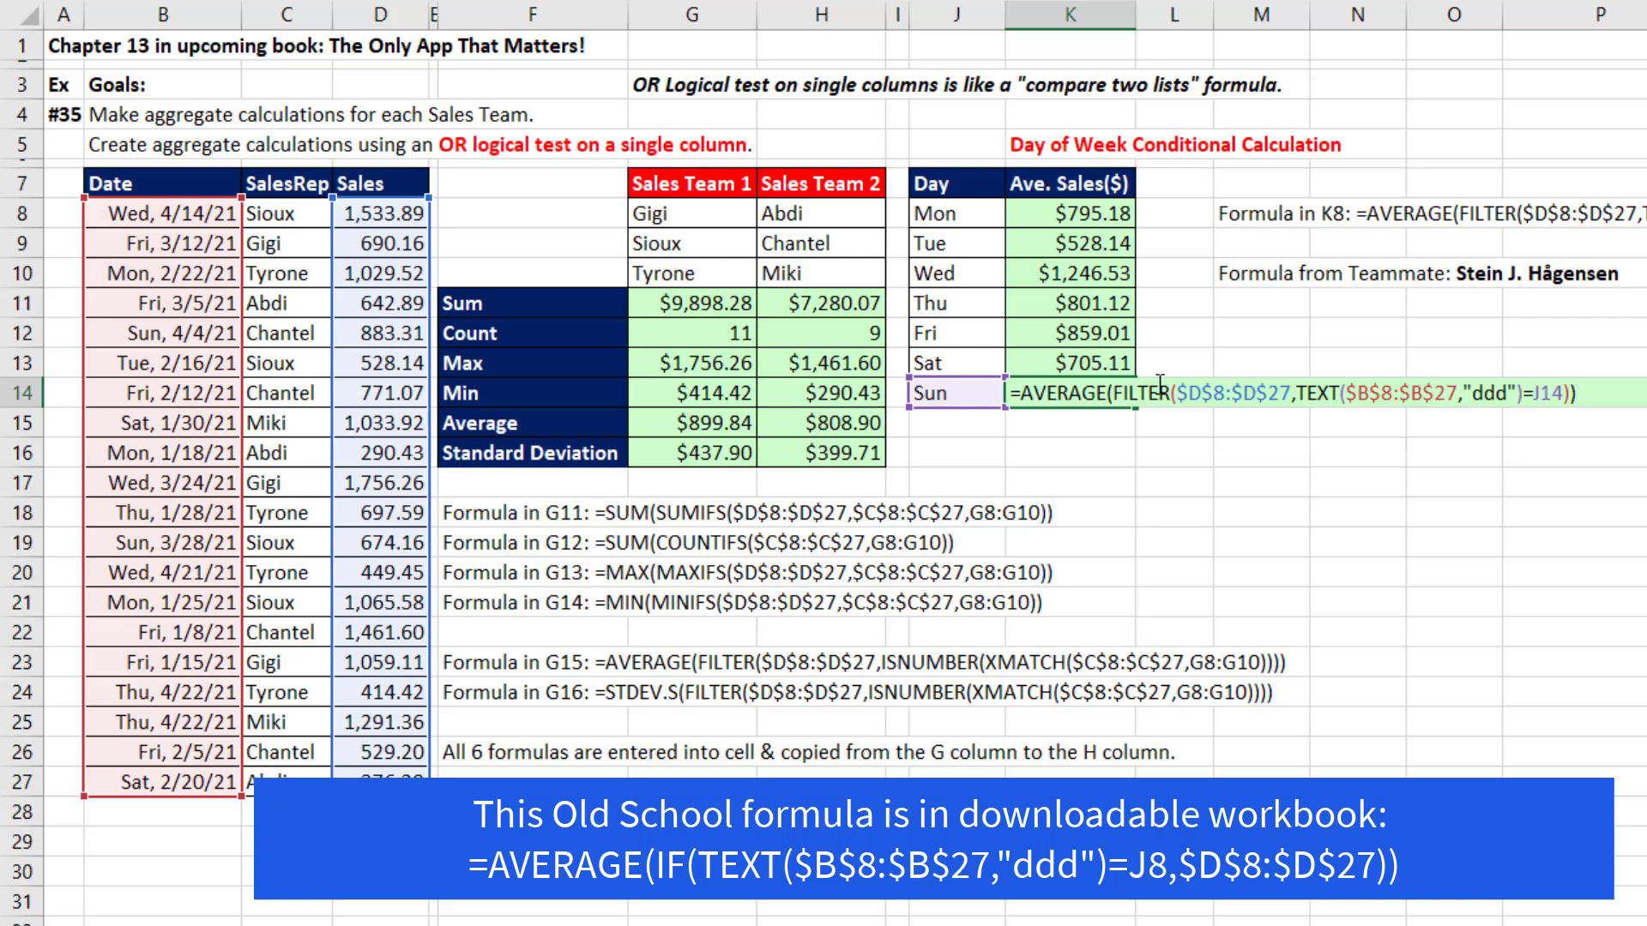
pyautogui.hotkey('ctrl', 'Return')
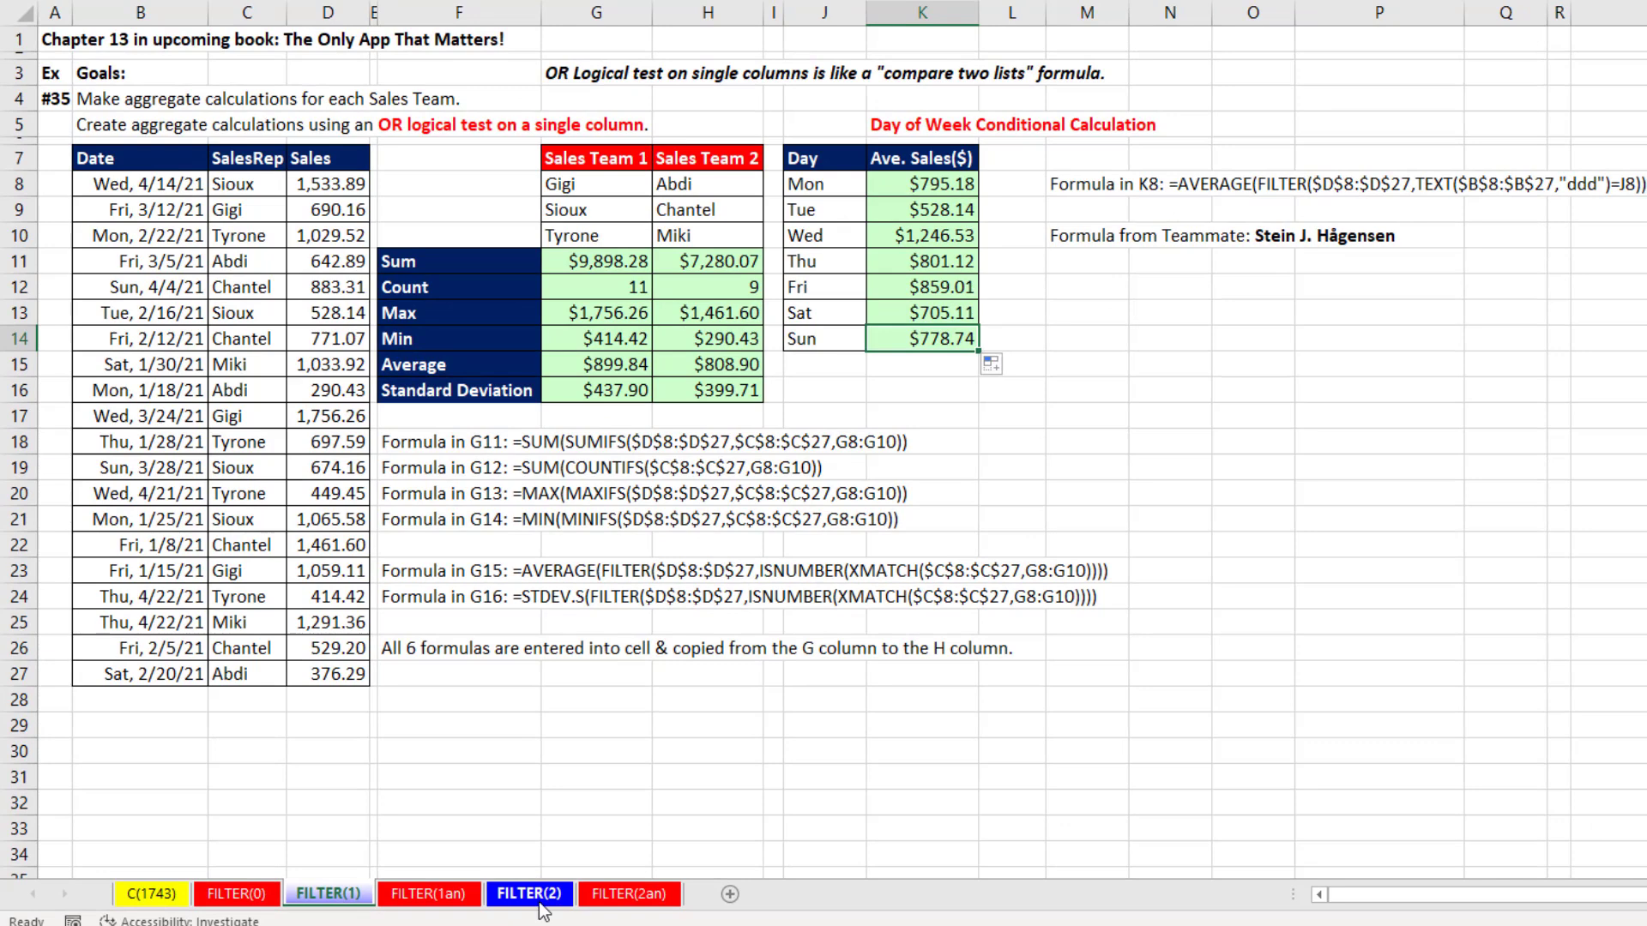
# On the FILTER(2) sheet, start a FILTER function in Average cell C10 with the Sales range B19:B29 as the array.
pyautogui.click(541, 901)
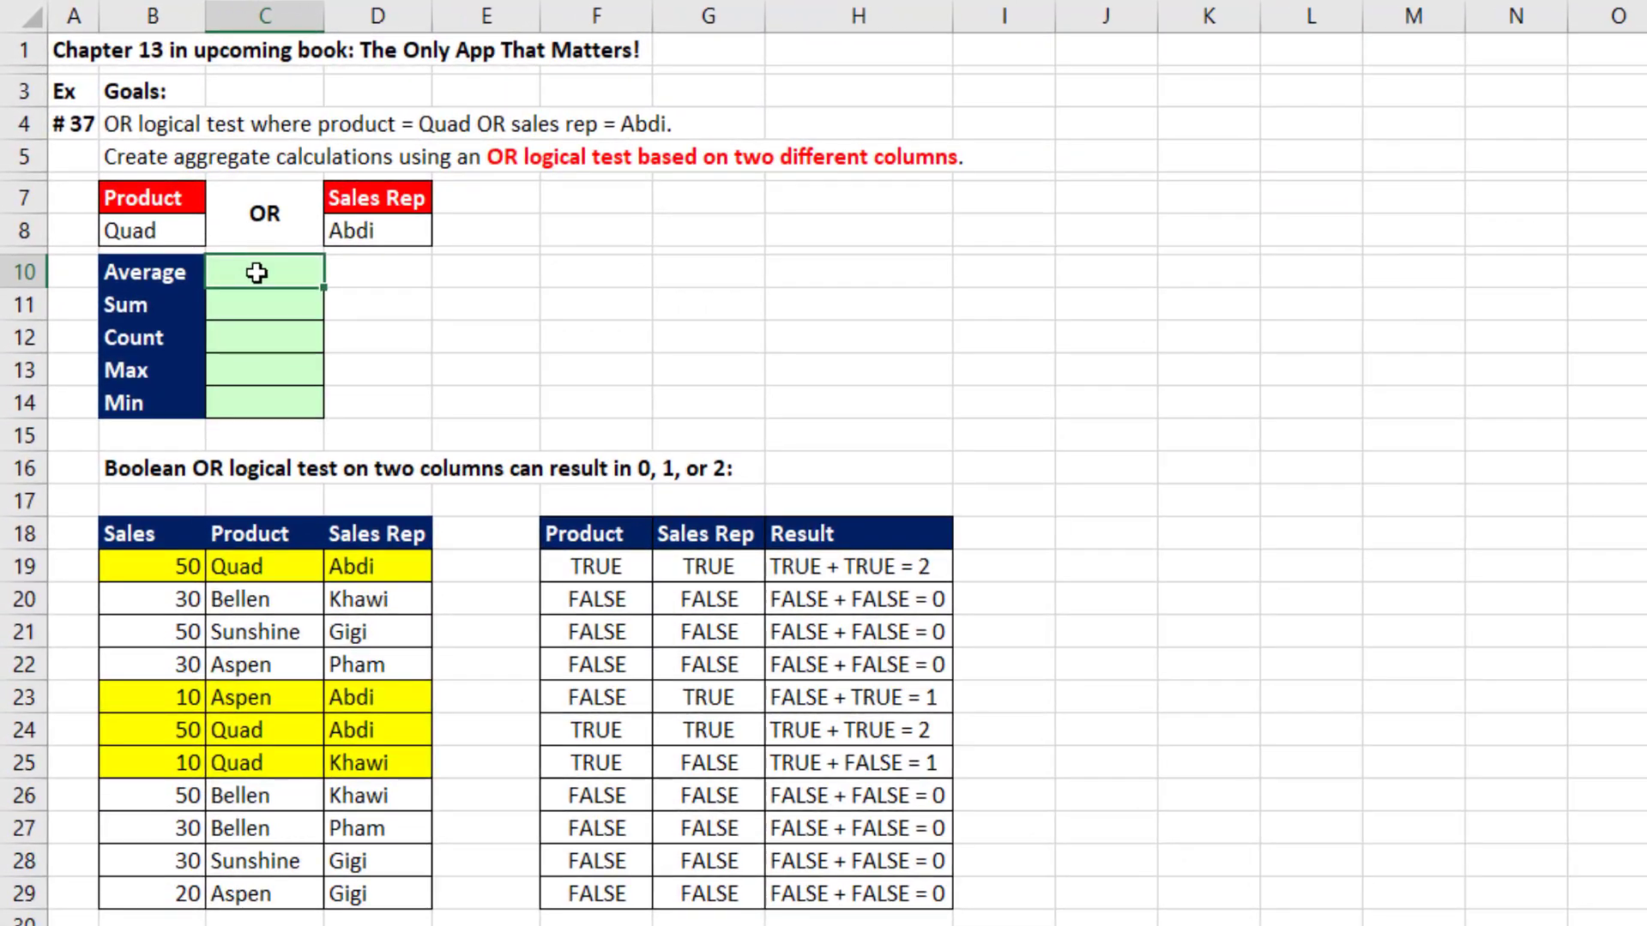
pyautogui.write('=f')
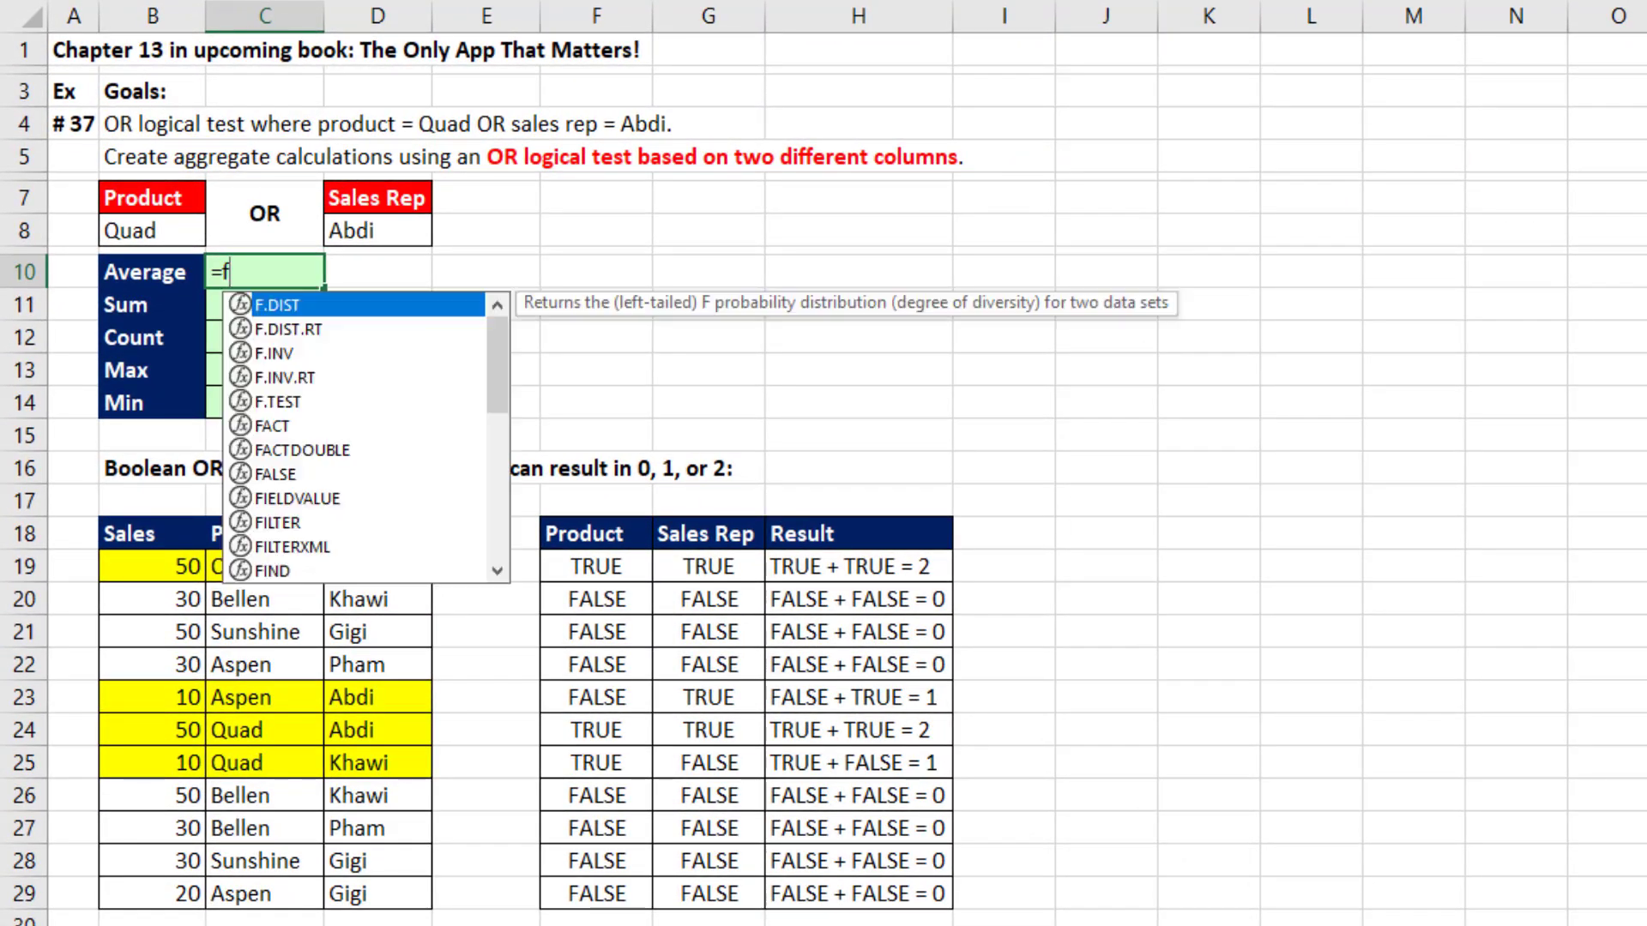
pyautogui.write('il')
pyautogui.press('Tab')
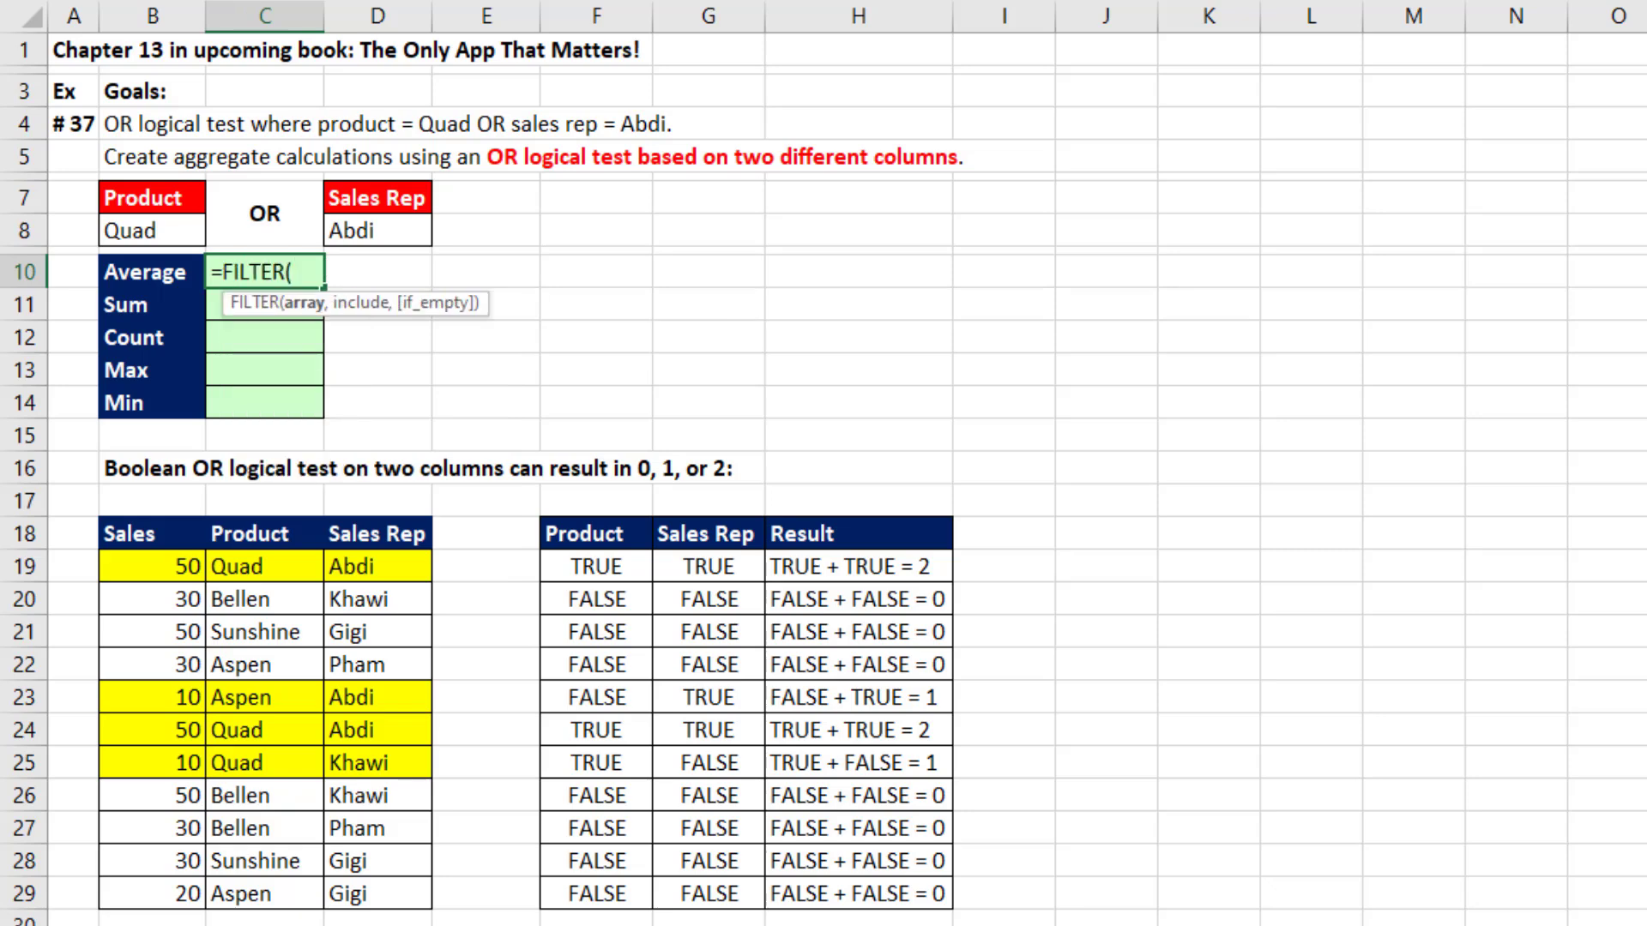
pyautogui.moveTo(146, 567); pyautogui.dragTo(154, 896)
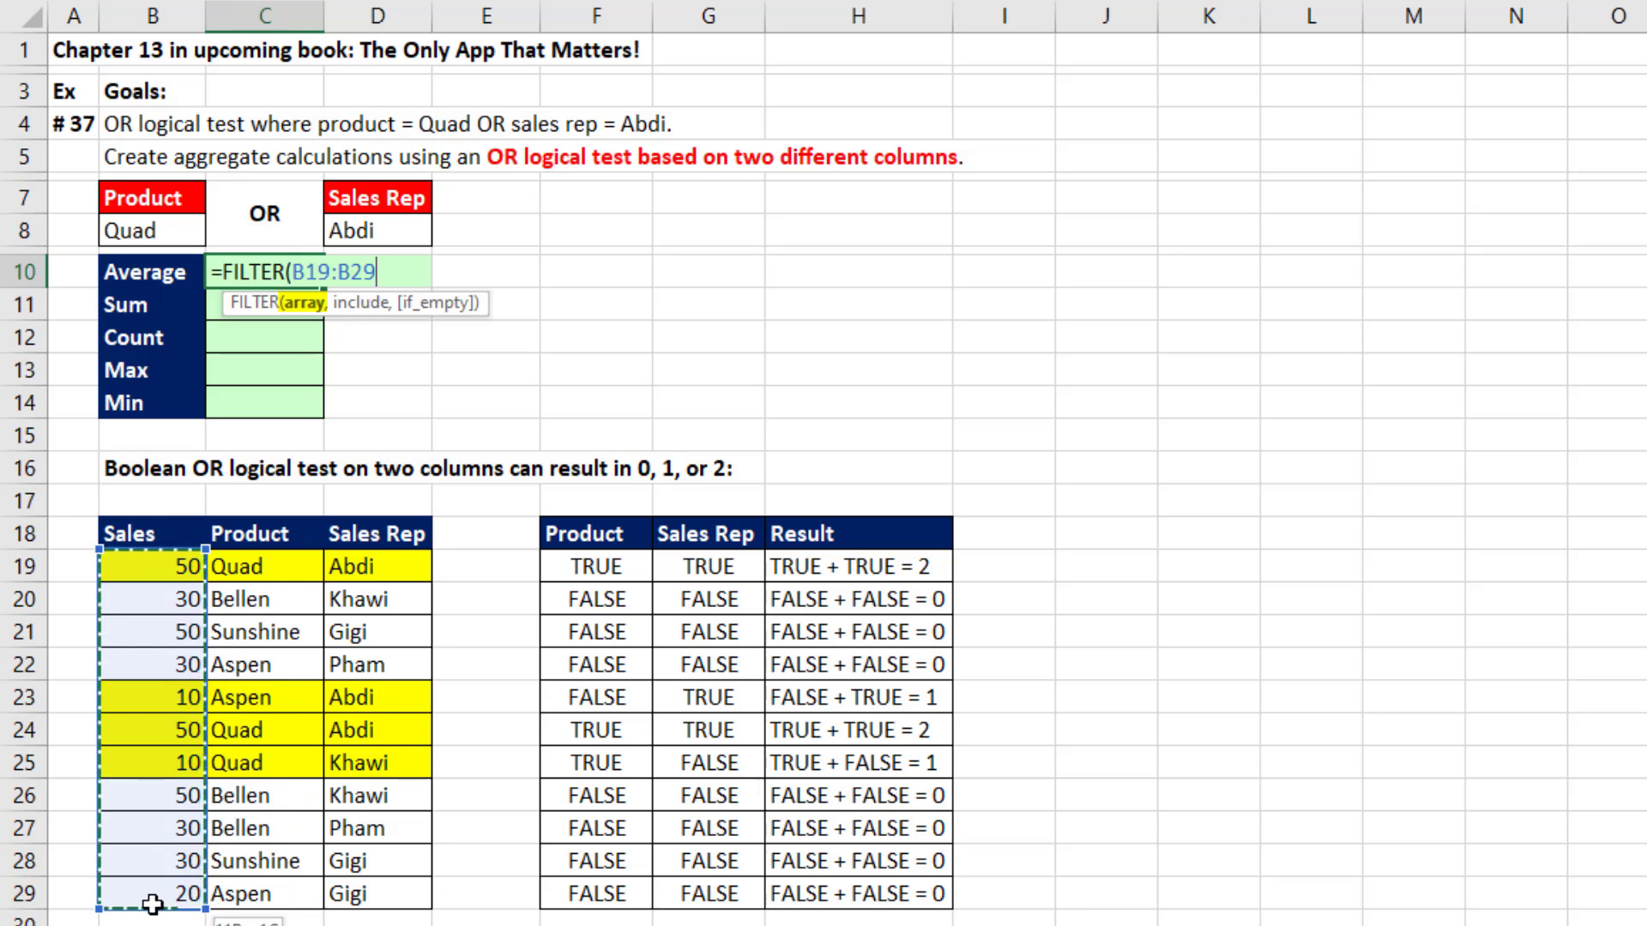
# Begin the include argument in C10 with the product test (C19:C29=B8) and the OR operator +.
pyautogui.write(',(')
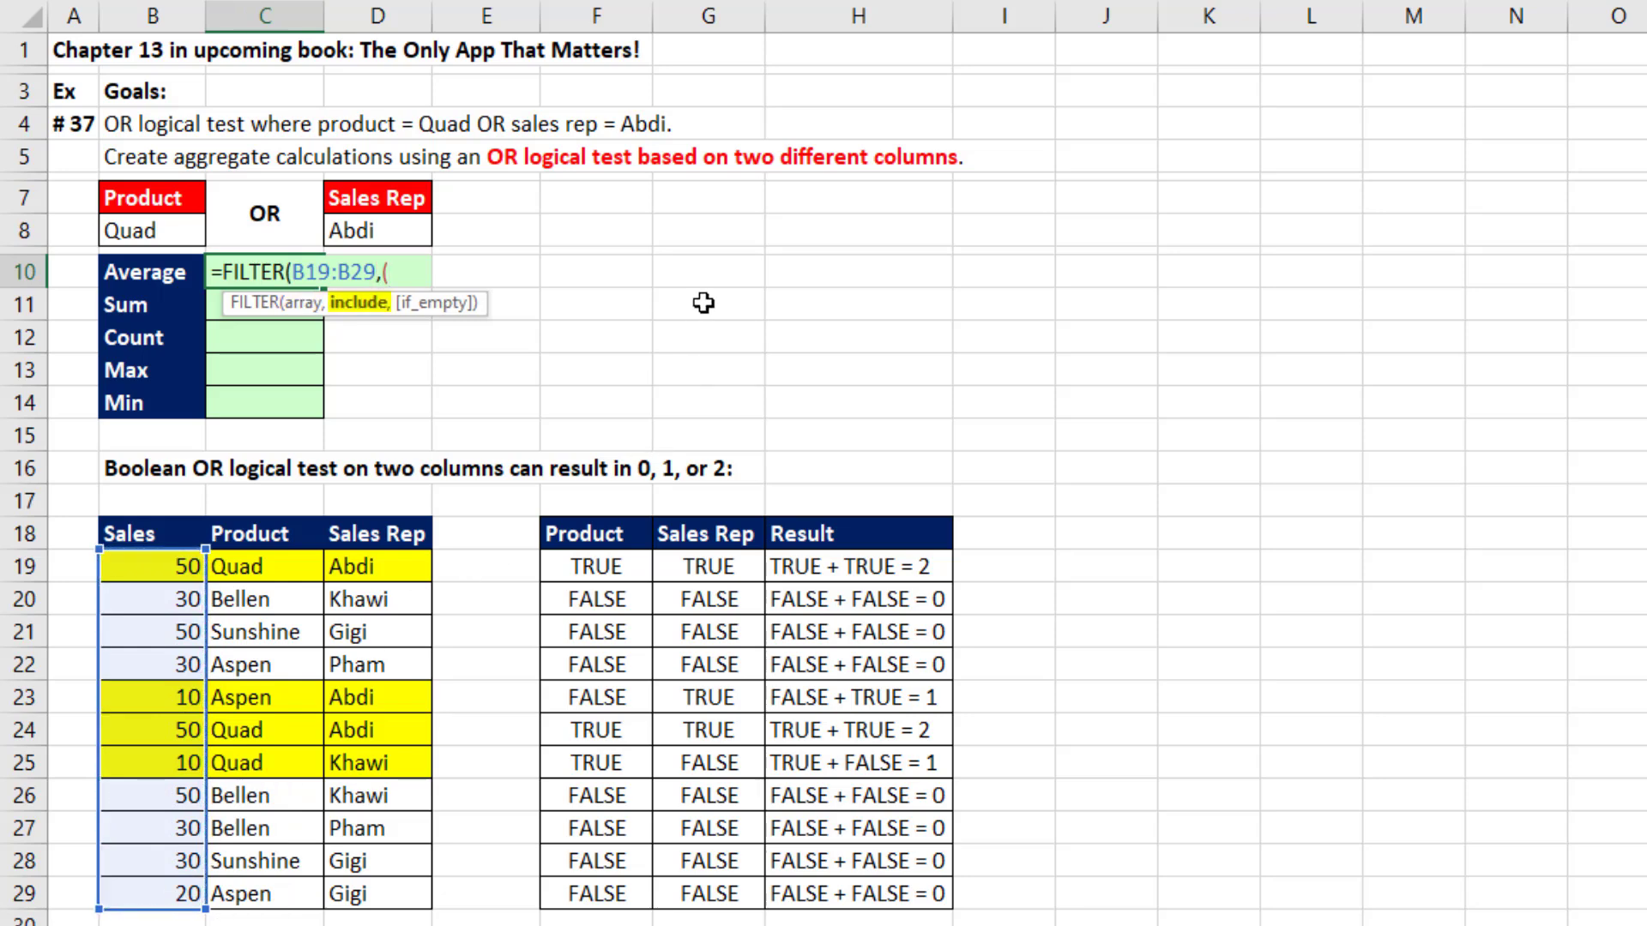
pyautogui.moveTo(292, 567); pyautogui.dragTo(273, 885)
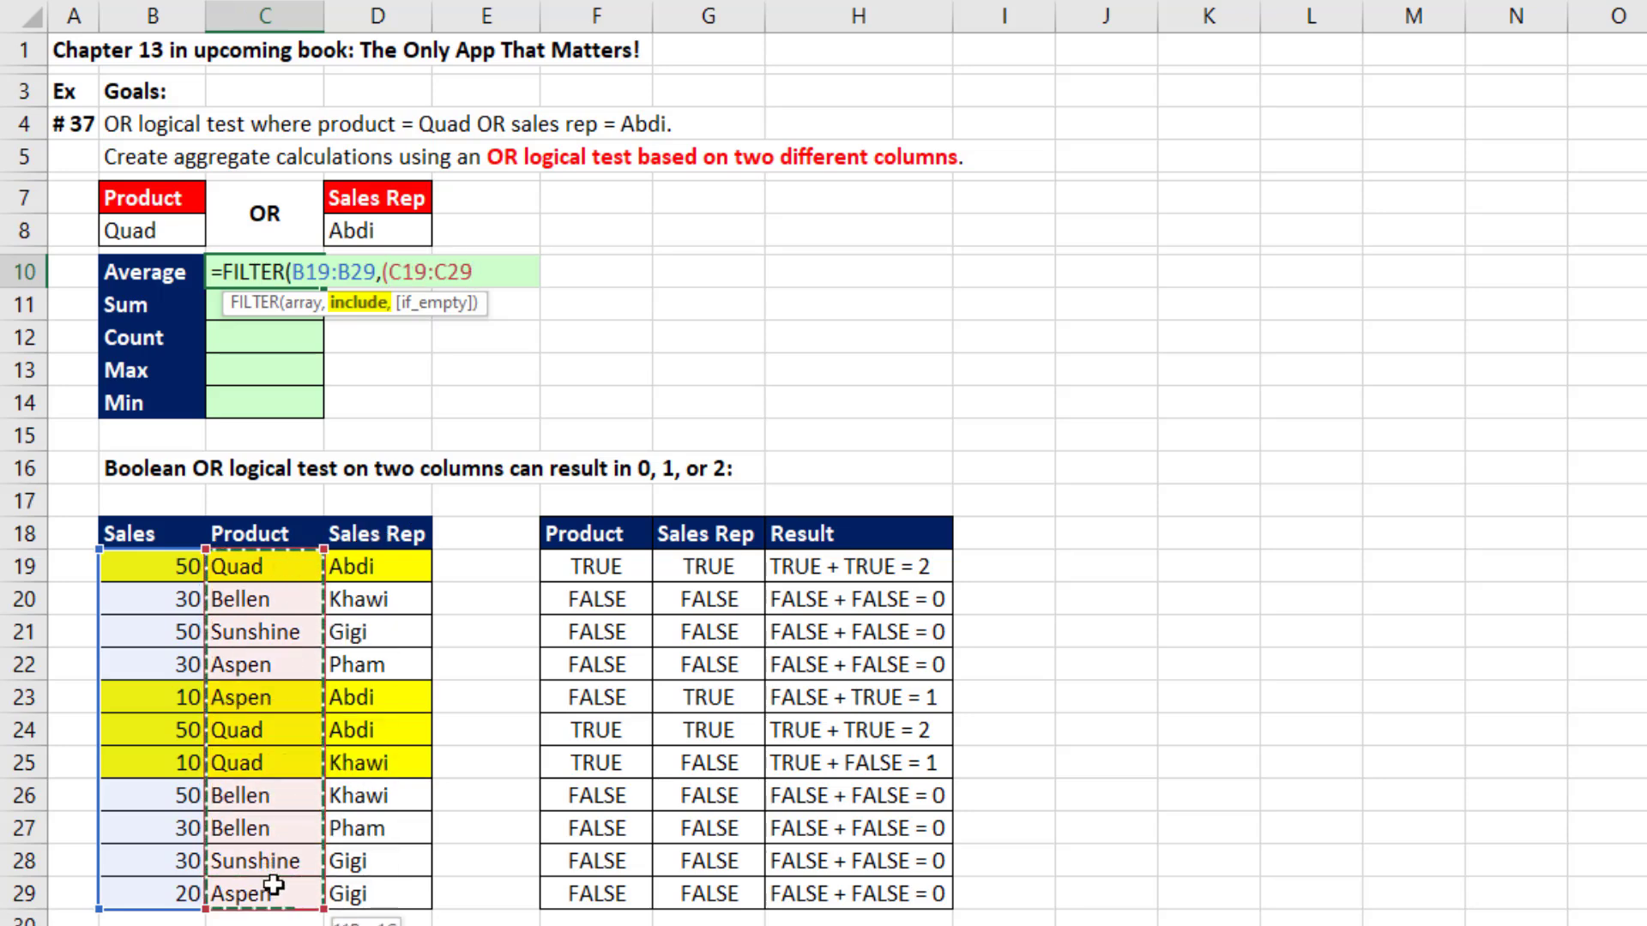
pyautogui.write('=')
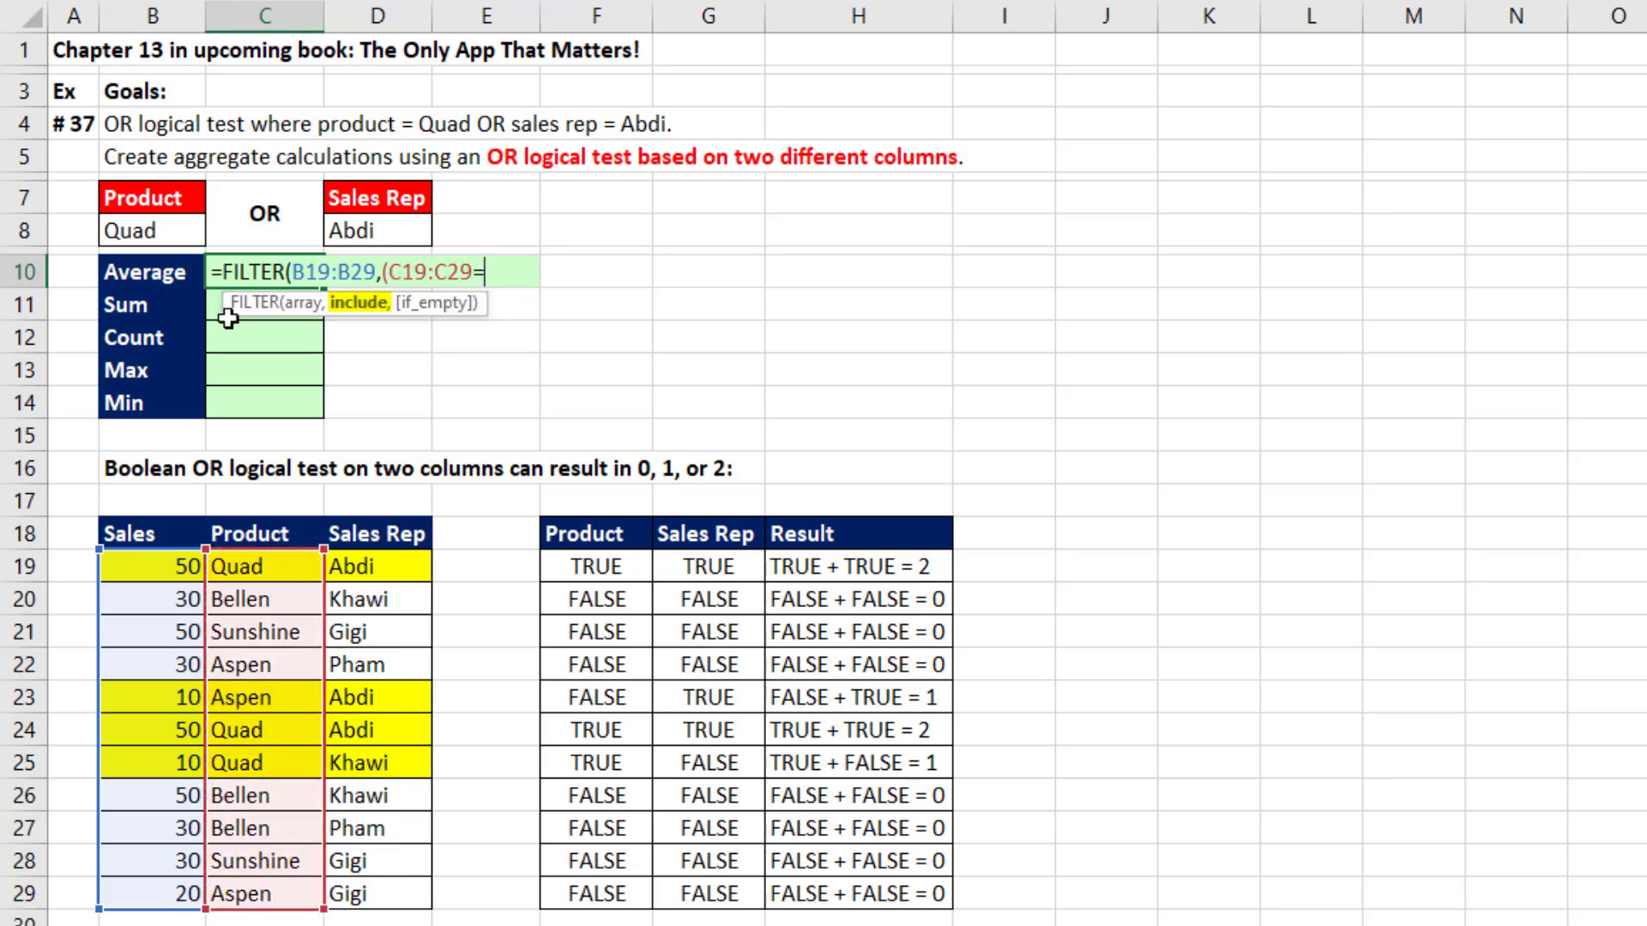
pyautogui.click(196, 232)
pyautogui.write(')+')
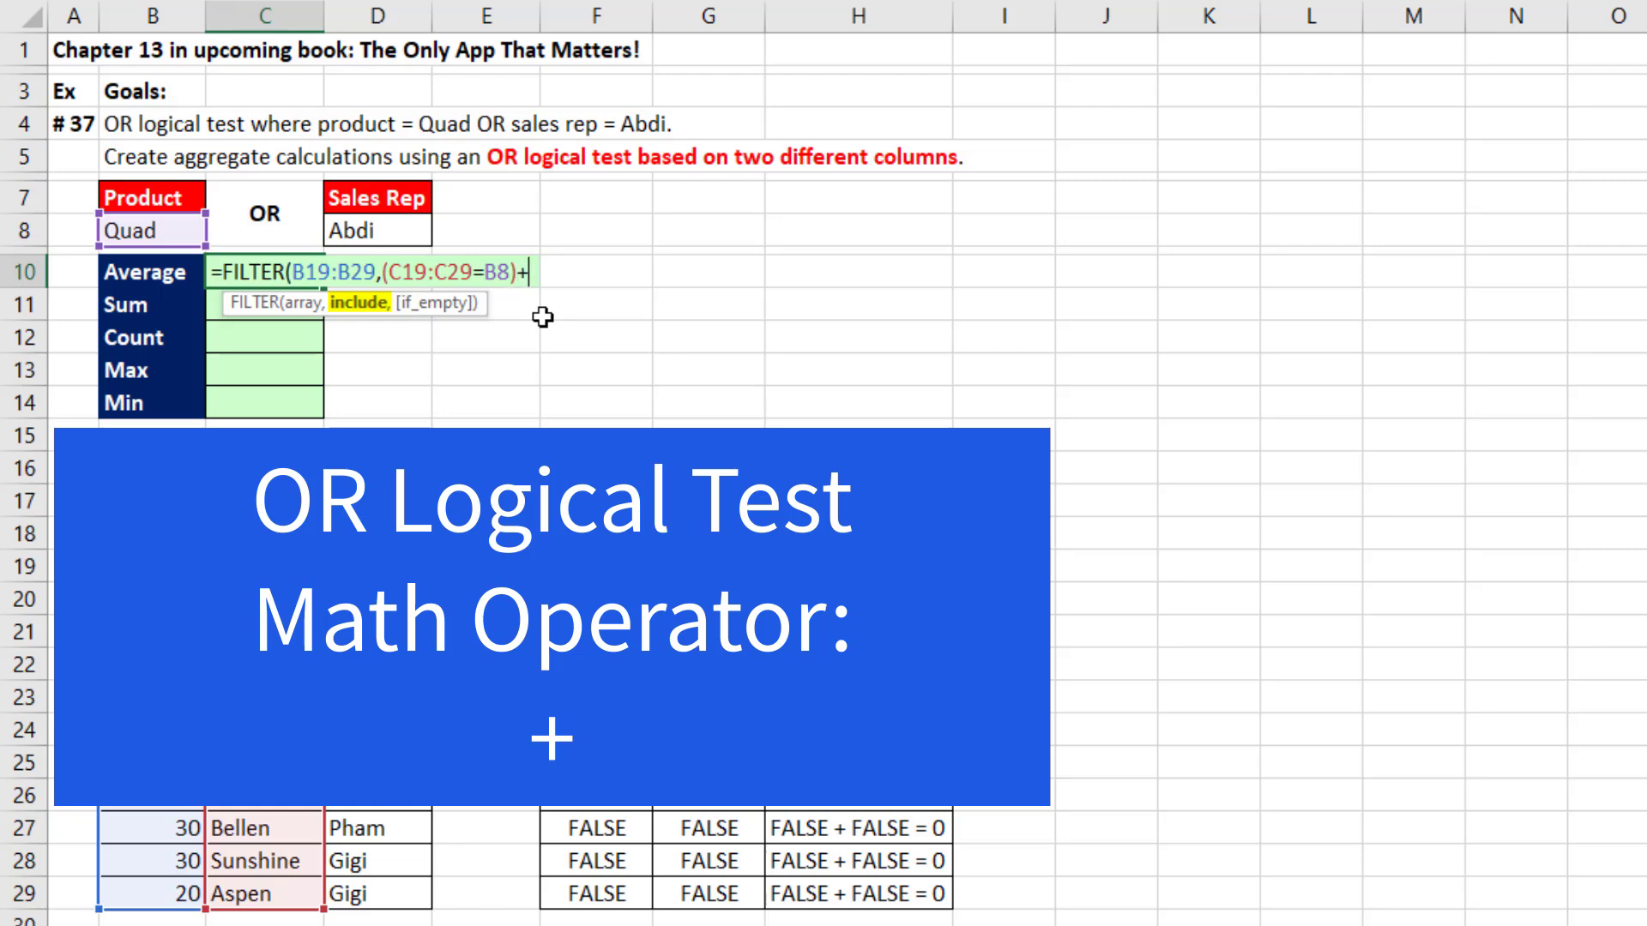
# Add the sales rep test (D19:D29=D8), close the FILTER function, evaluate it in place and restore the formula.
pyautogui.write('(')
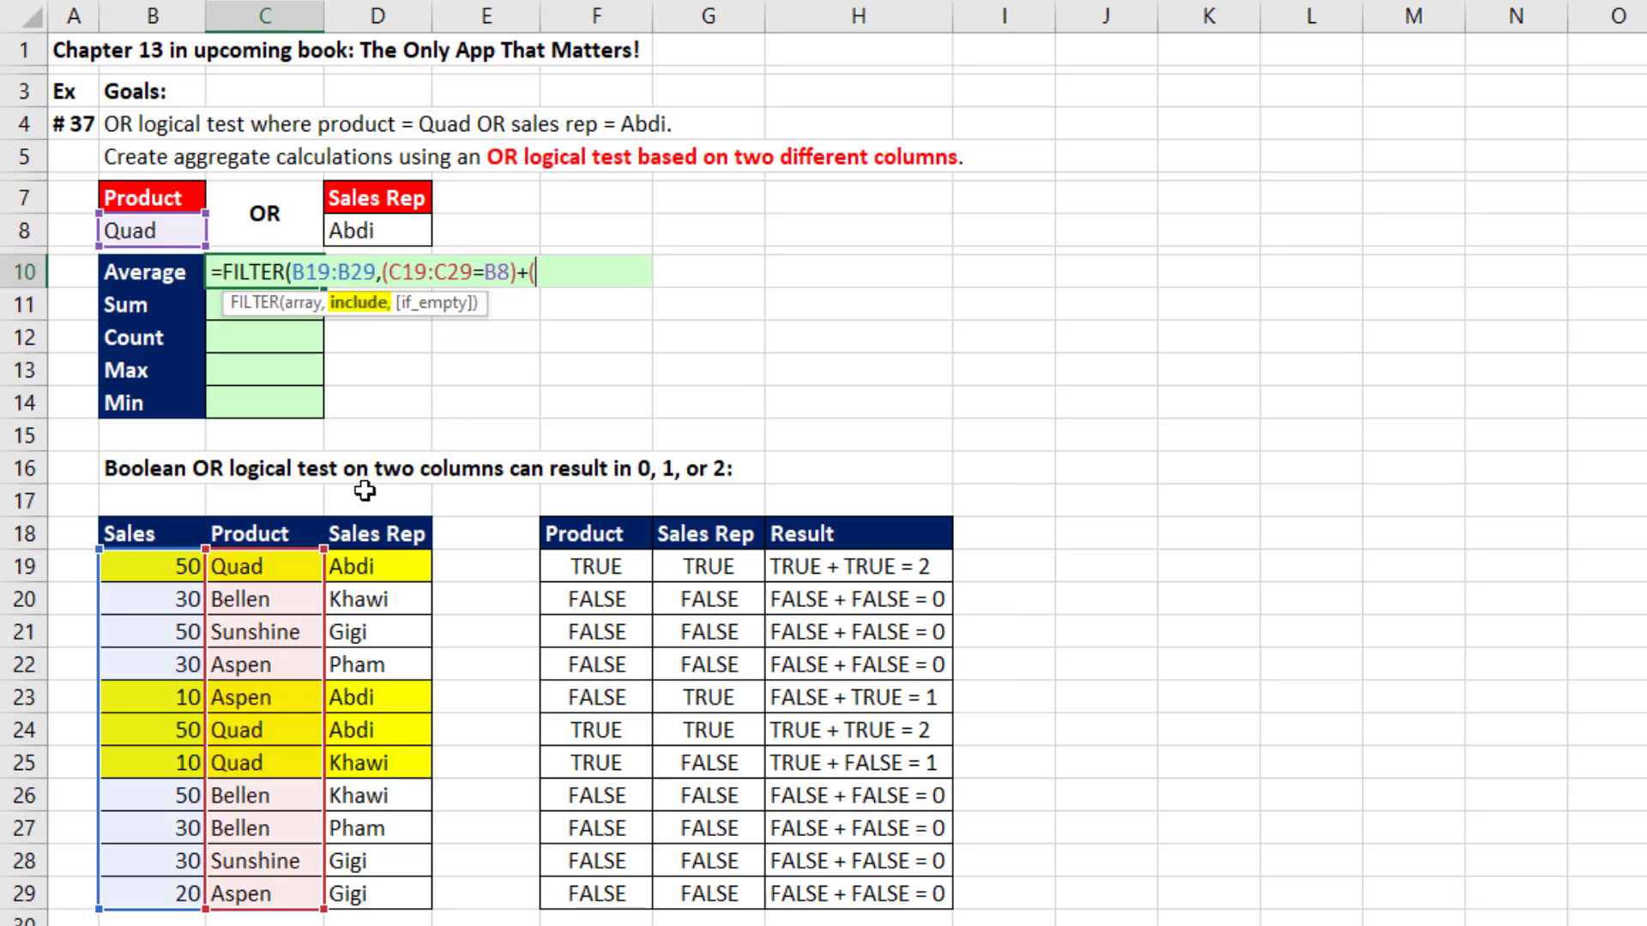
pyautogui.moveTo(355, 568); pyautogui.dragTo(368, 900)
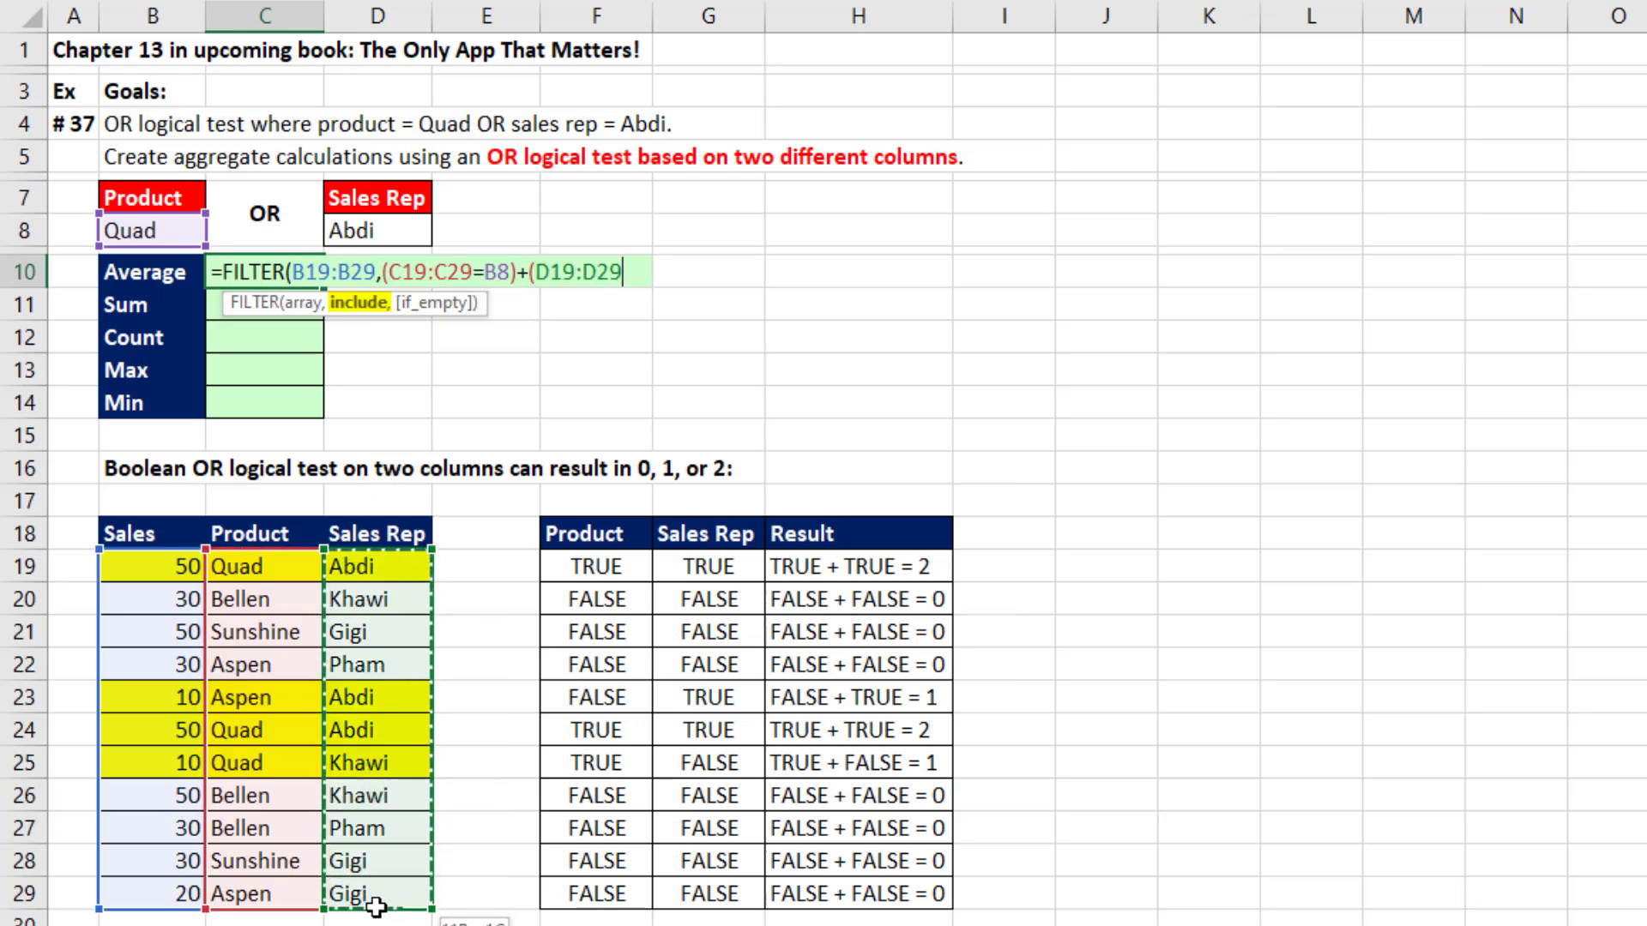
pyautogui.write('=')
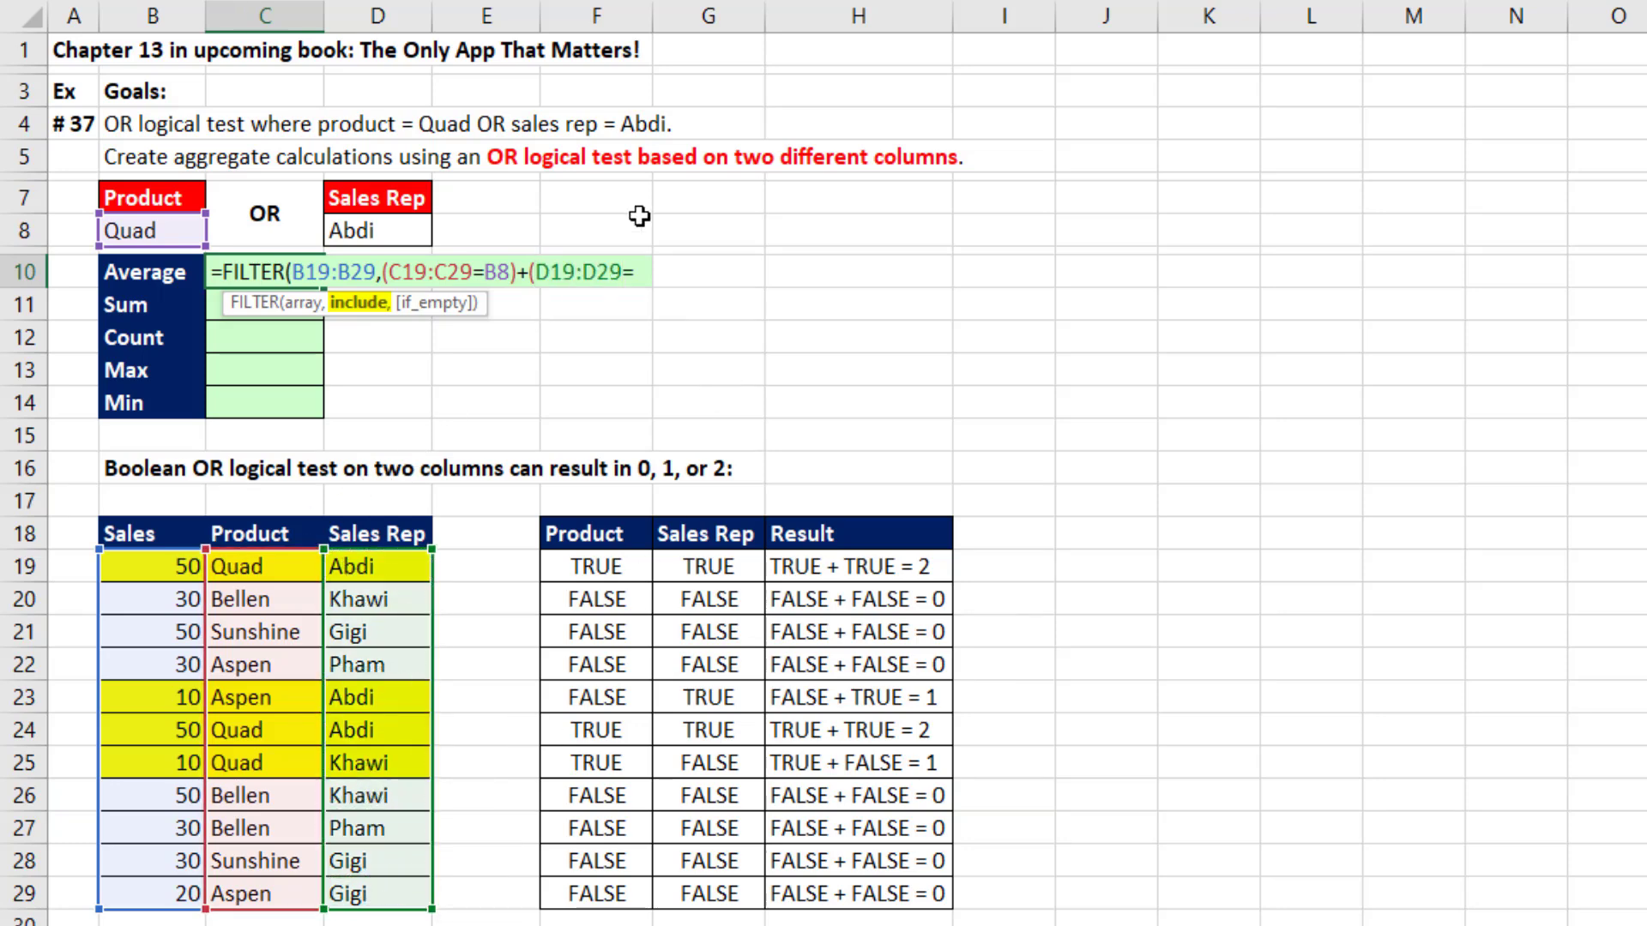
pyautogui.click(403, 230)
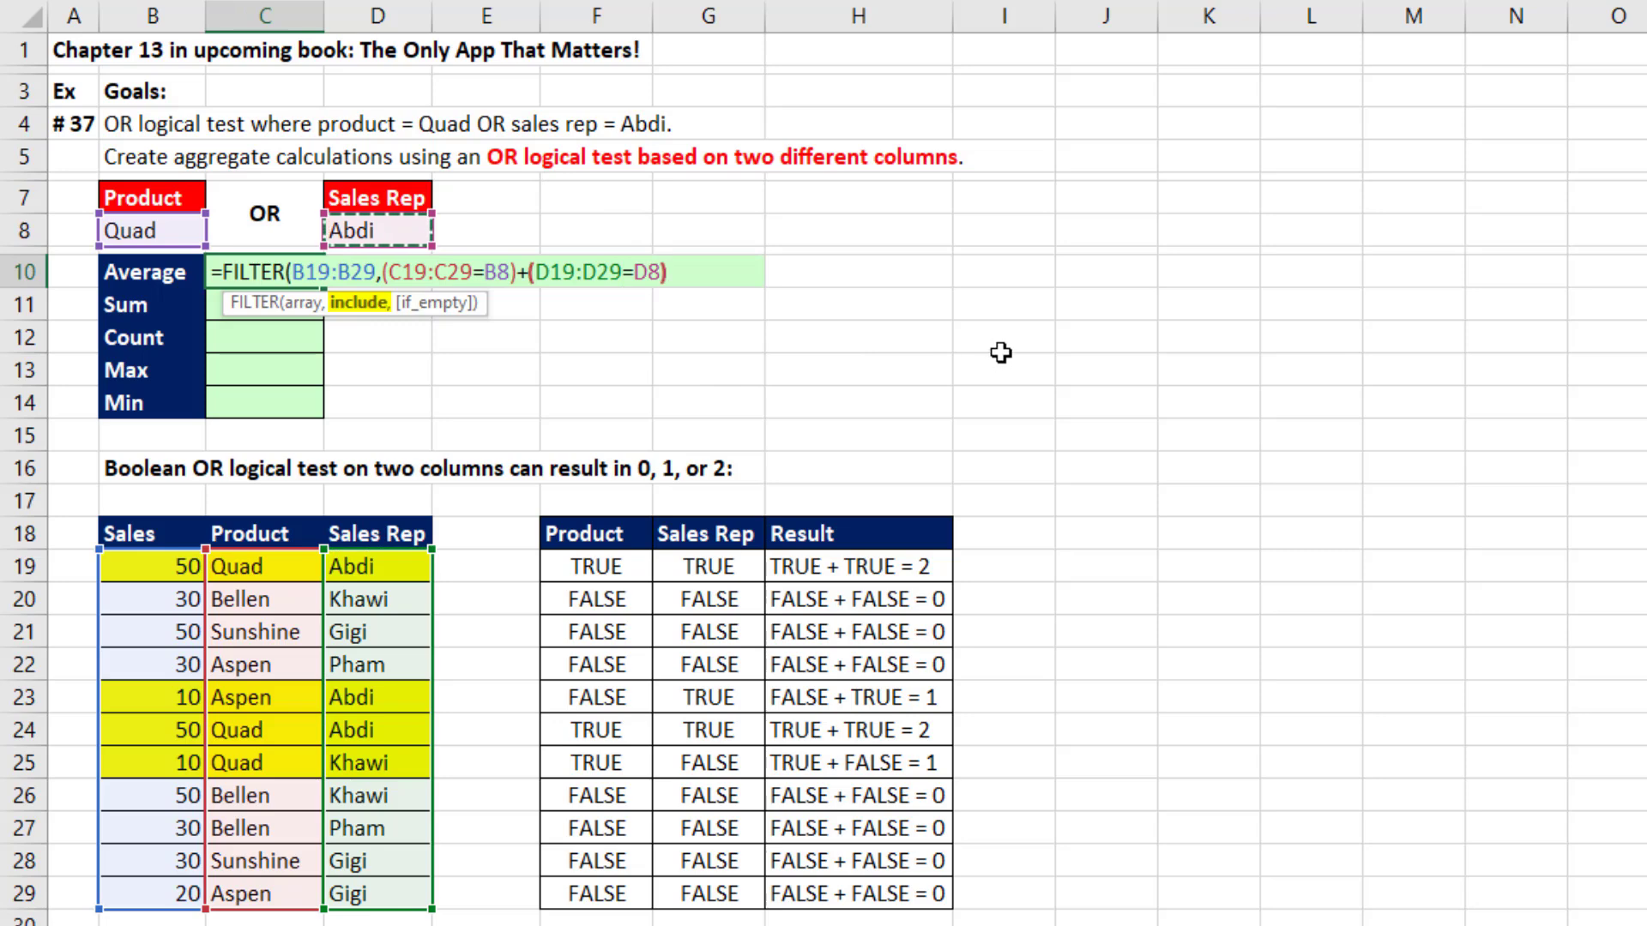
pyautogui.write(')')
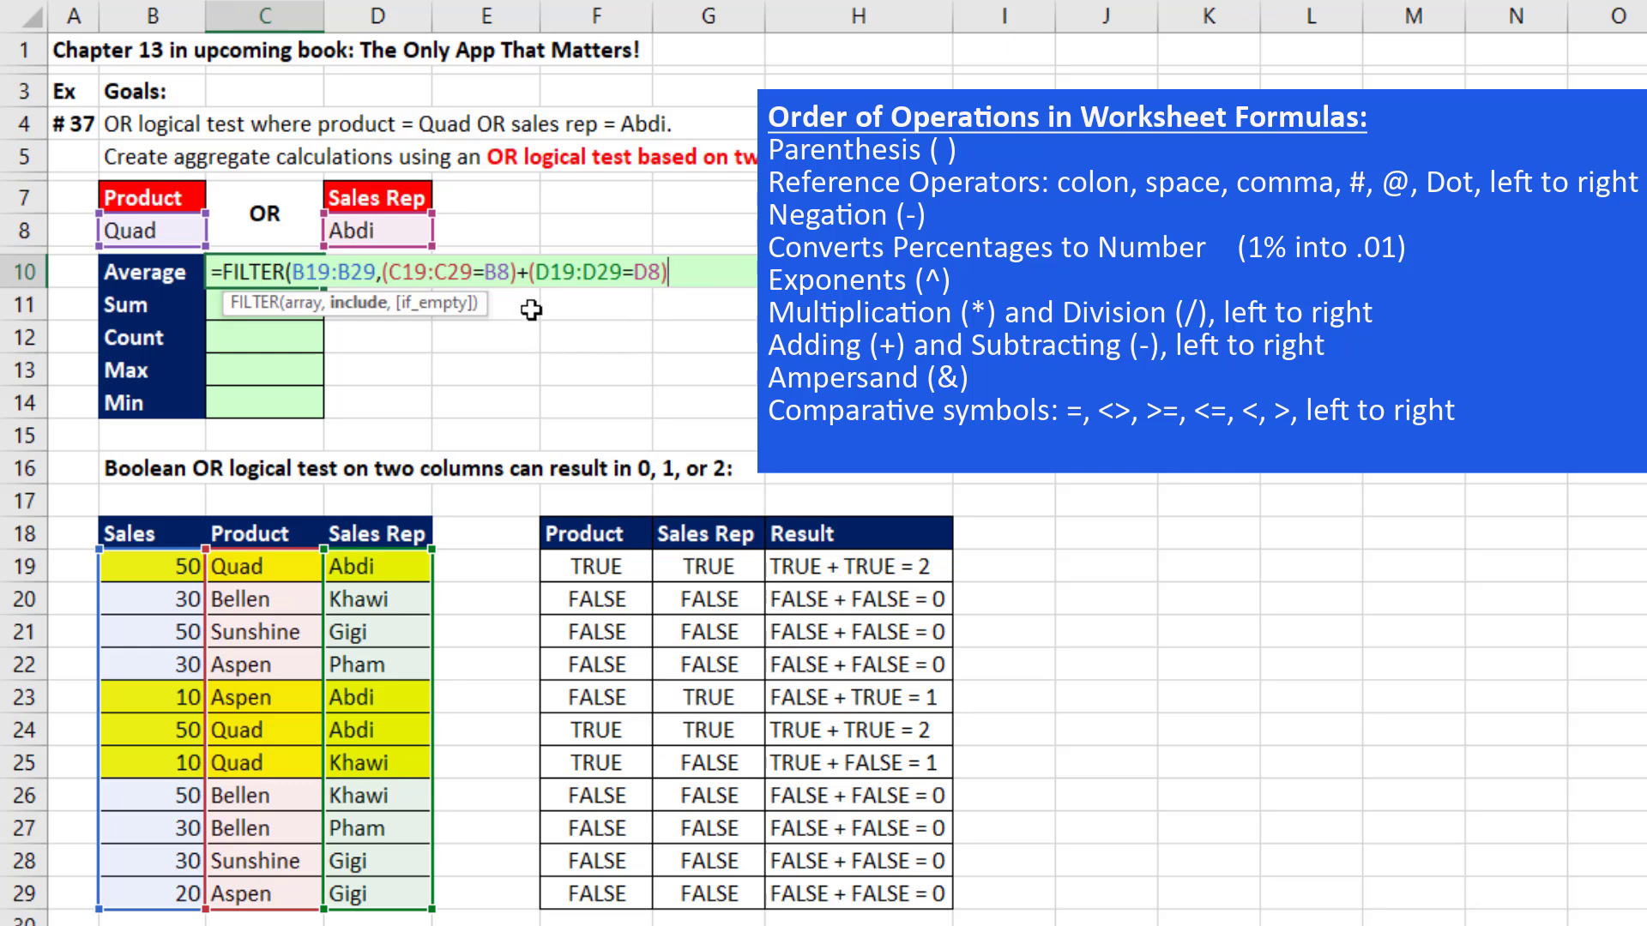
pyautogui.write(')')
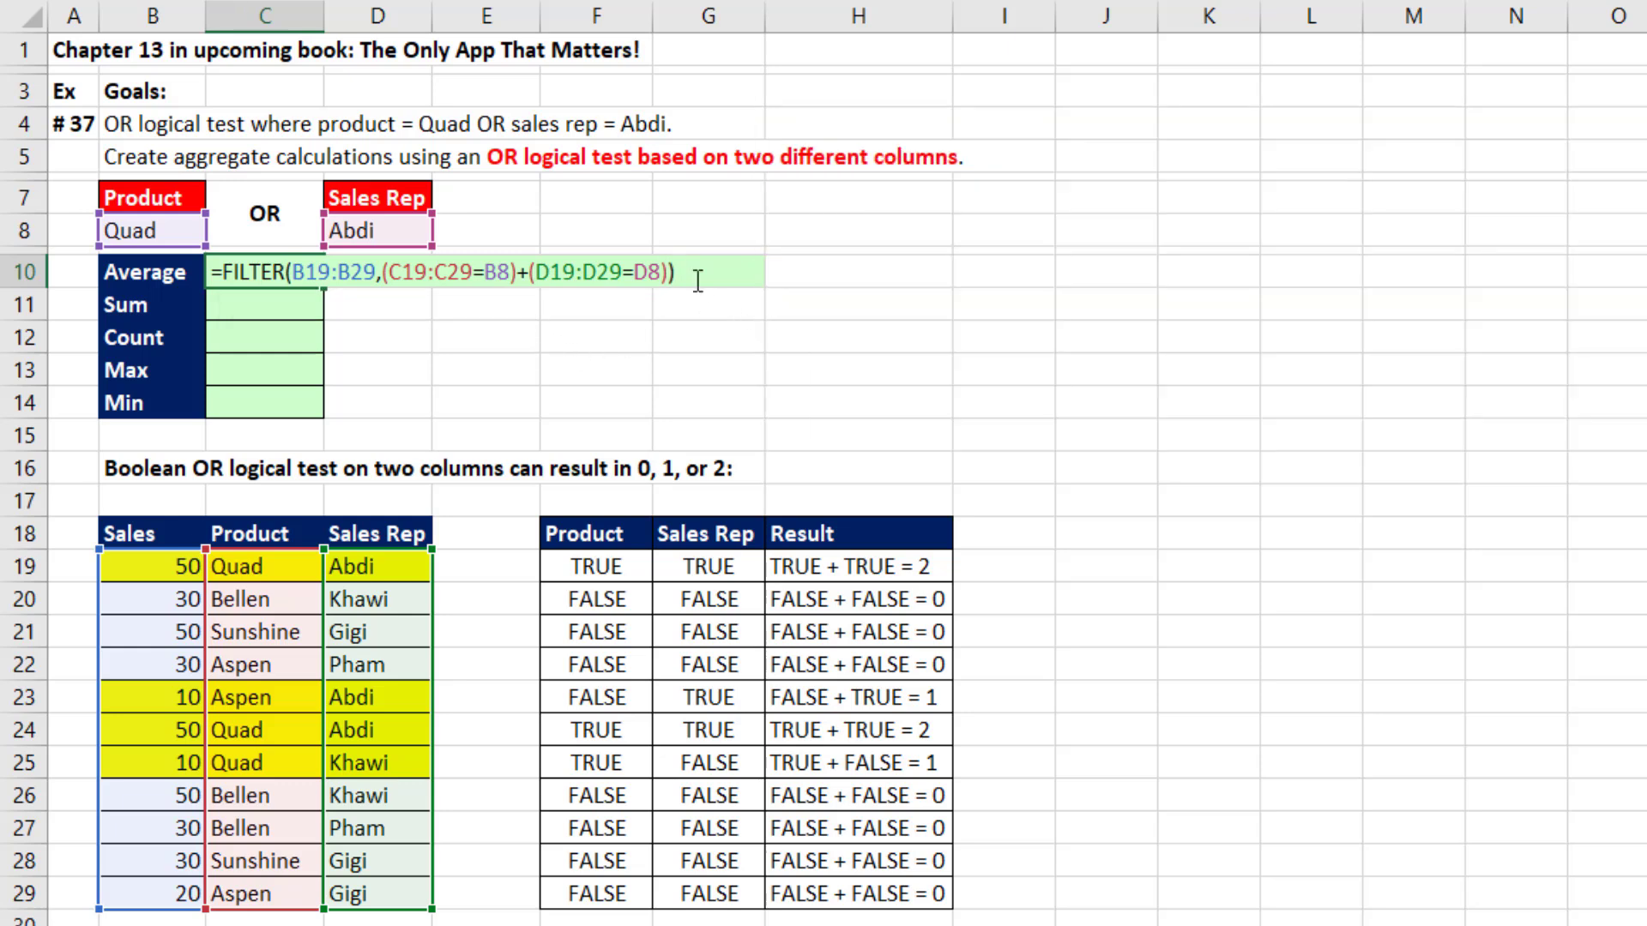
pyautogui.press('F9')
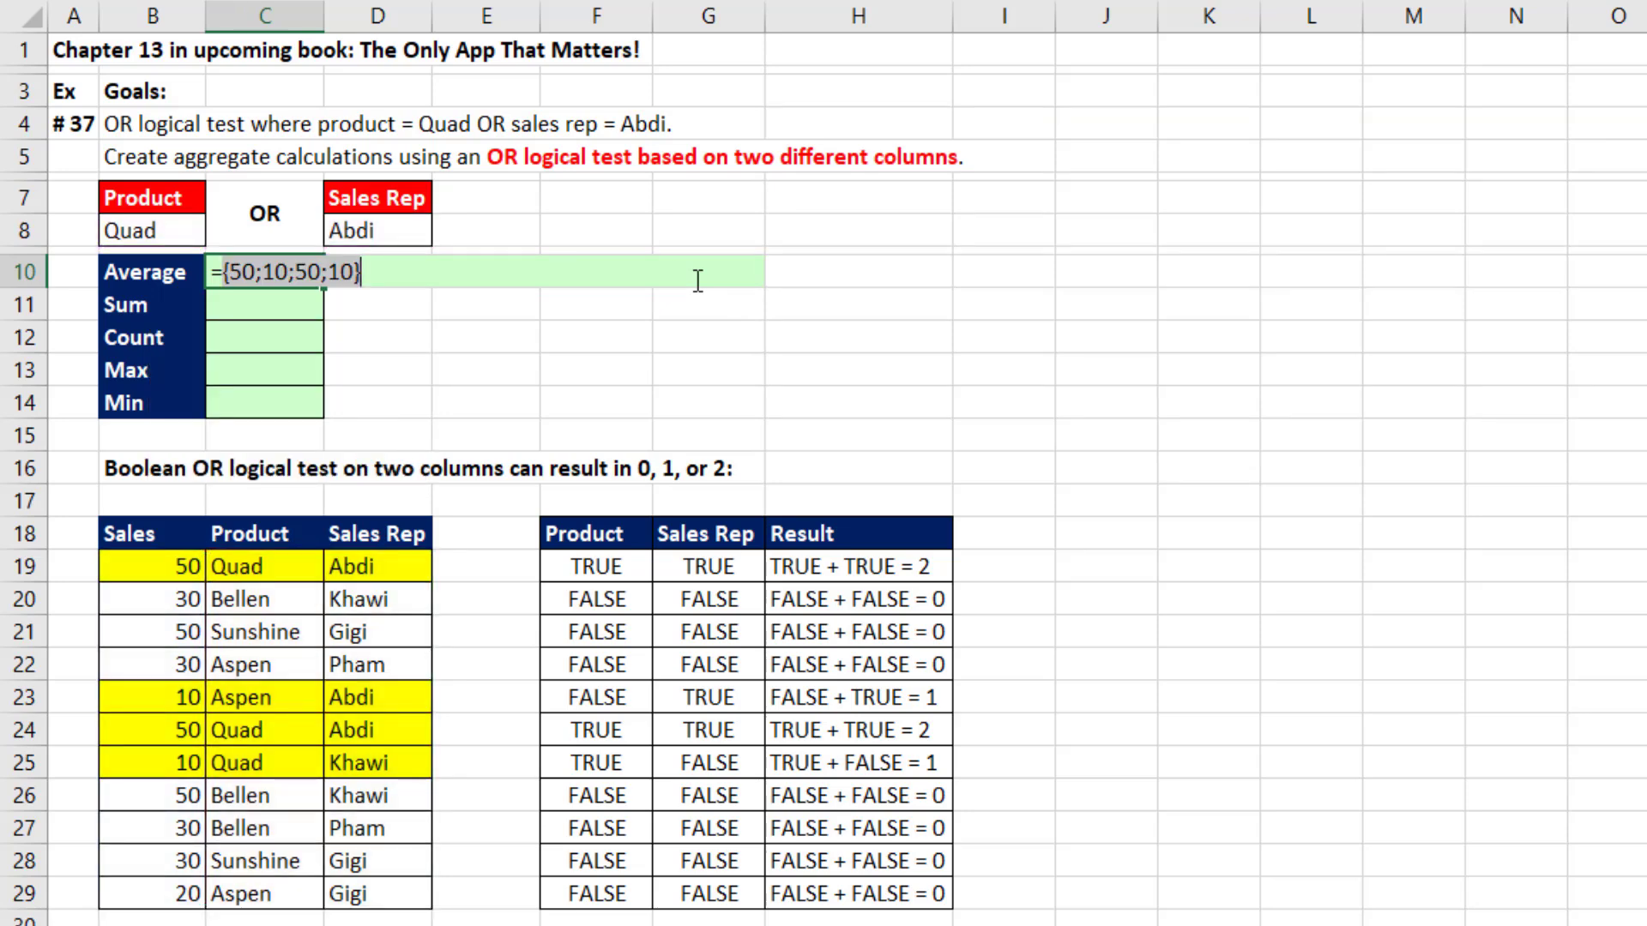
pyautogui.hotkey('ctrl', 'z')
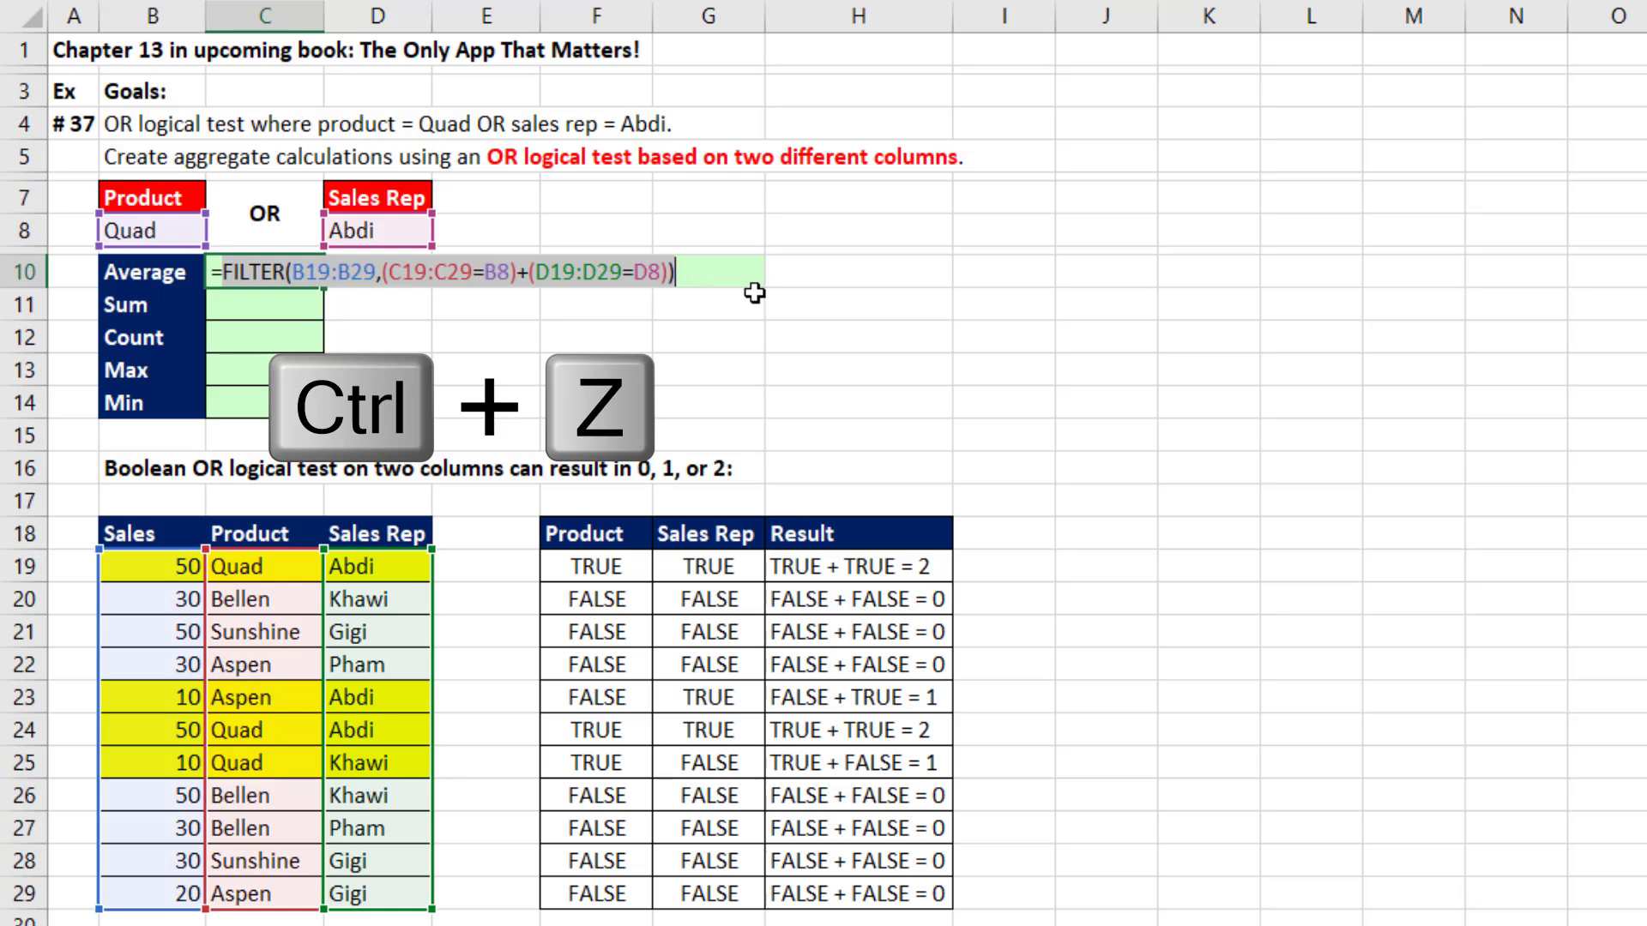
# Wrap the FILTER function in C10 in AVERAGE and enter the formula, keeping the cell selected.
pyautogui.click(225, 272)
pyautogui.write('AVEDEV(')
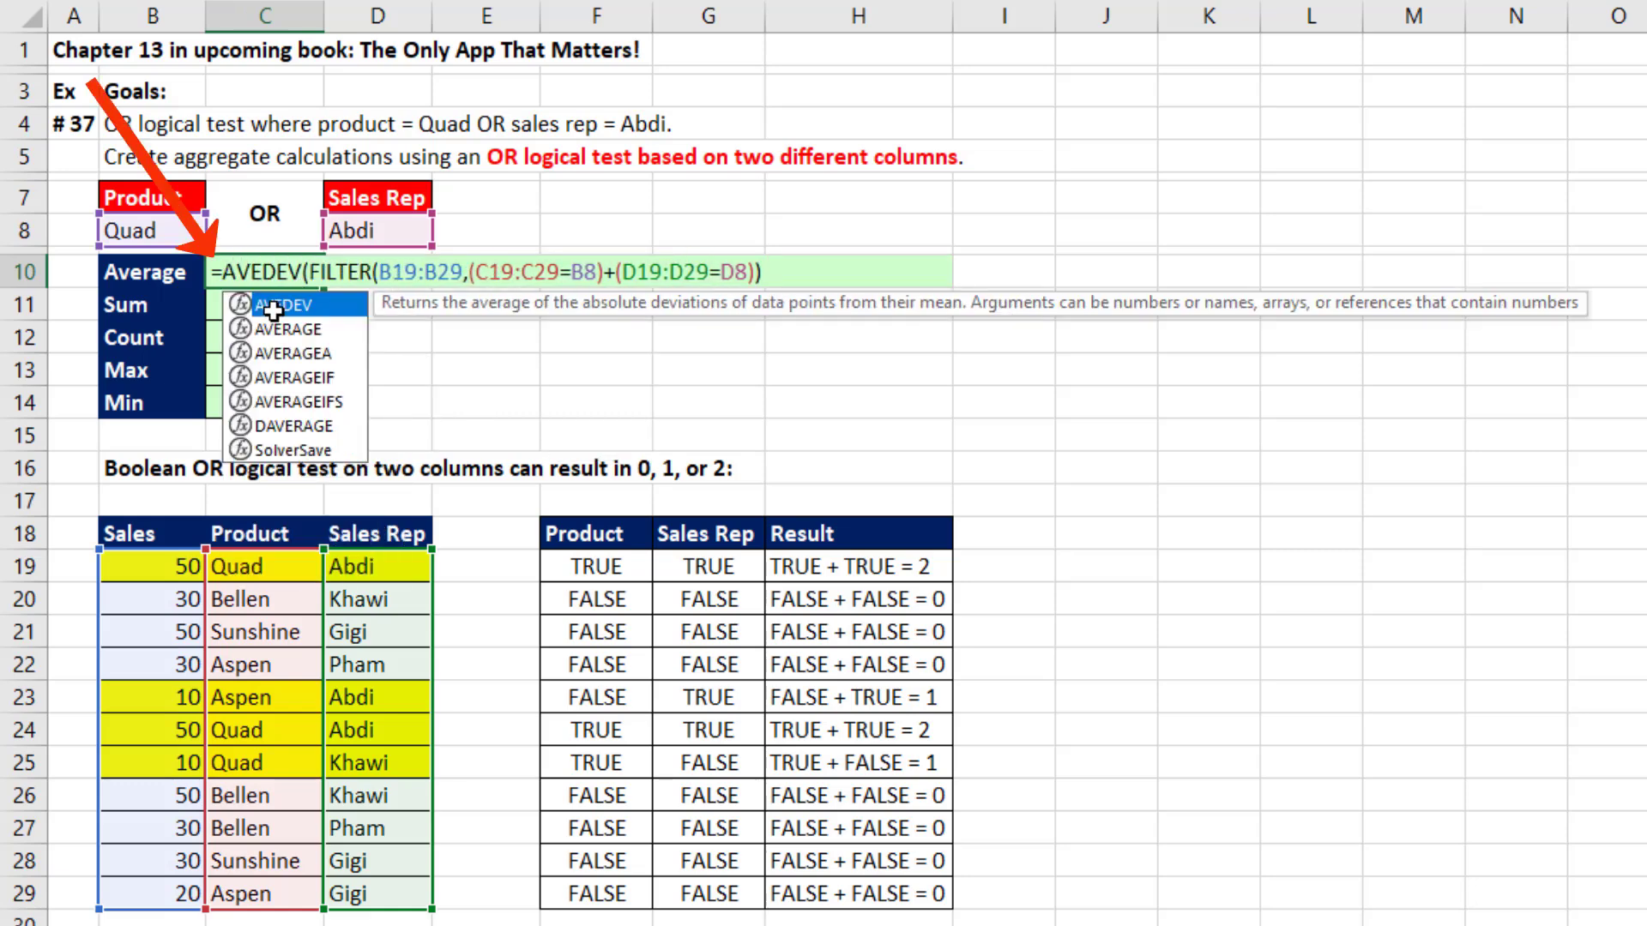
pyautogui.press('BackSpace')
pyautogui.press('BackSpace')
pyautogui.press('BackSpace')
pyautogui.press('BackSpace')
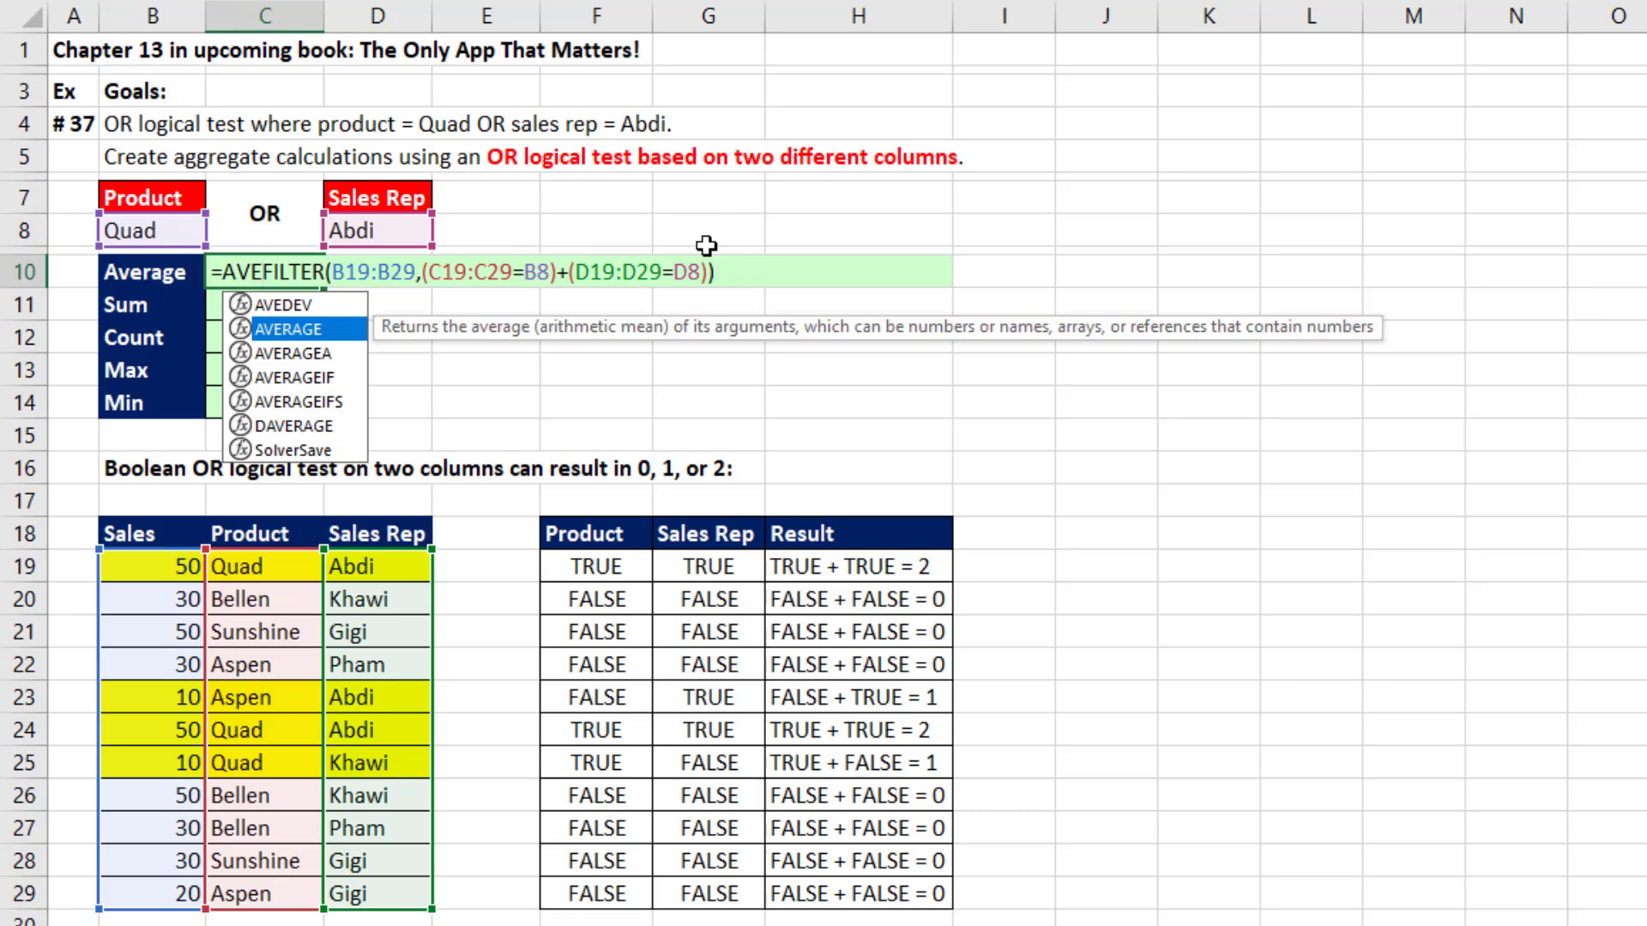
pyautogui.press('Tab')
pyautogui.click(803, 275)
pyautogui.write(')')
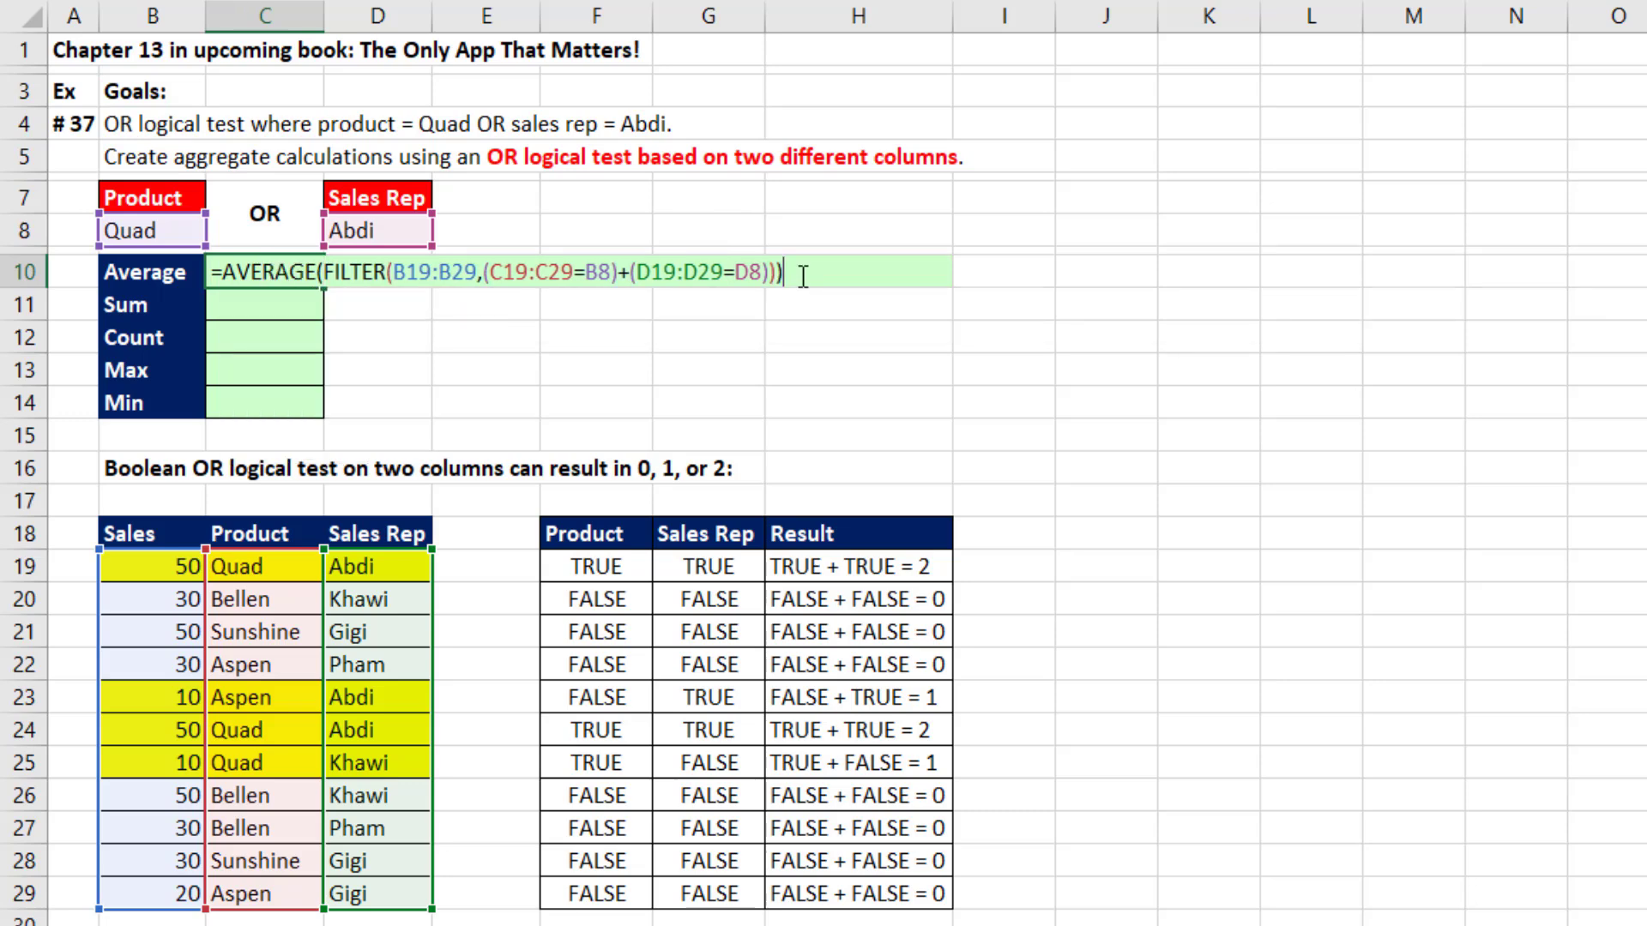
pyautogui.hotkey('ctrl', 'Return')
# Fill C11:C14 with the SUM, COUNT, MAX and MIN versions of the FILTER formula from C10.
pyautogui.hotkey('shift', 'Down')
pyautogui.hotkey('shift', 'Down')
pyautogui.hotkey('shift', 'Down')
pyautogui.hotkey('shift', 'Down')
pyautogui.hotkey('ctrl', 'd')
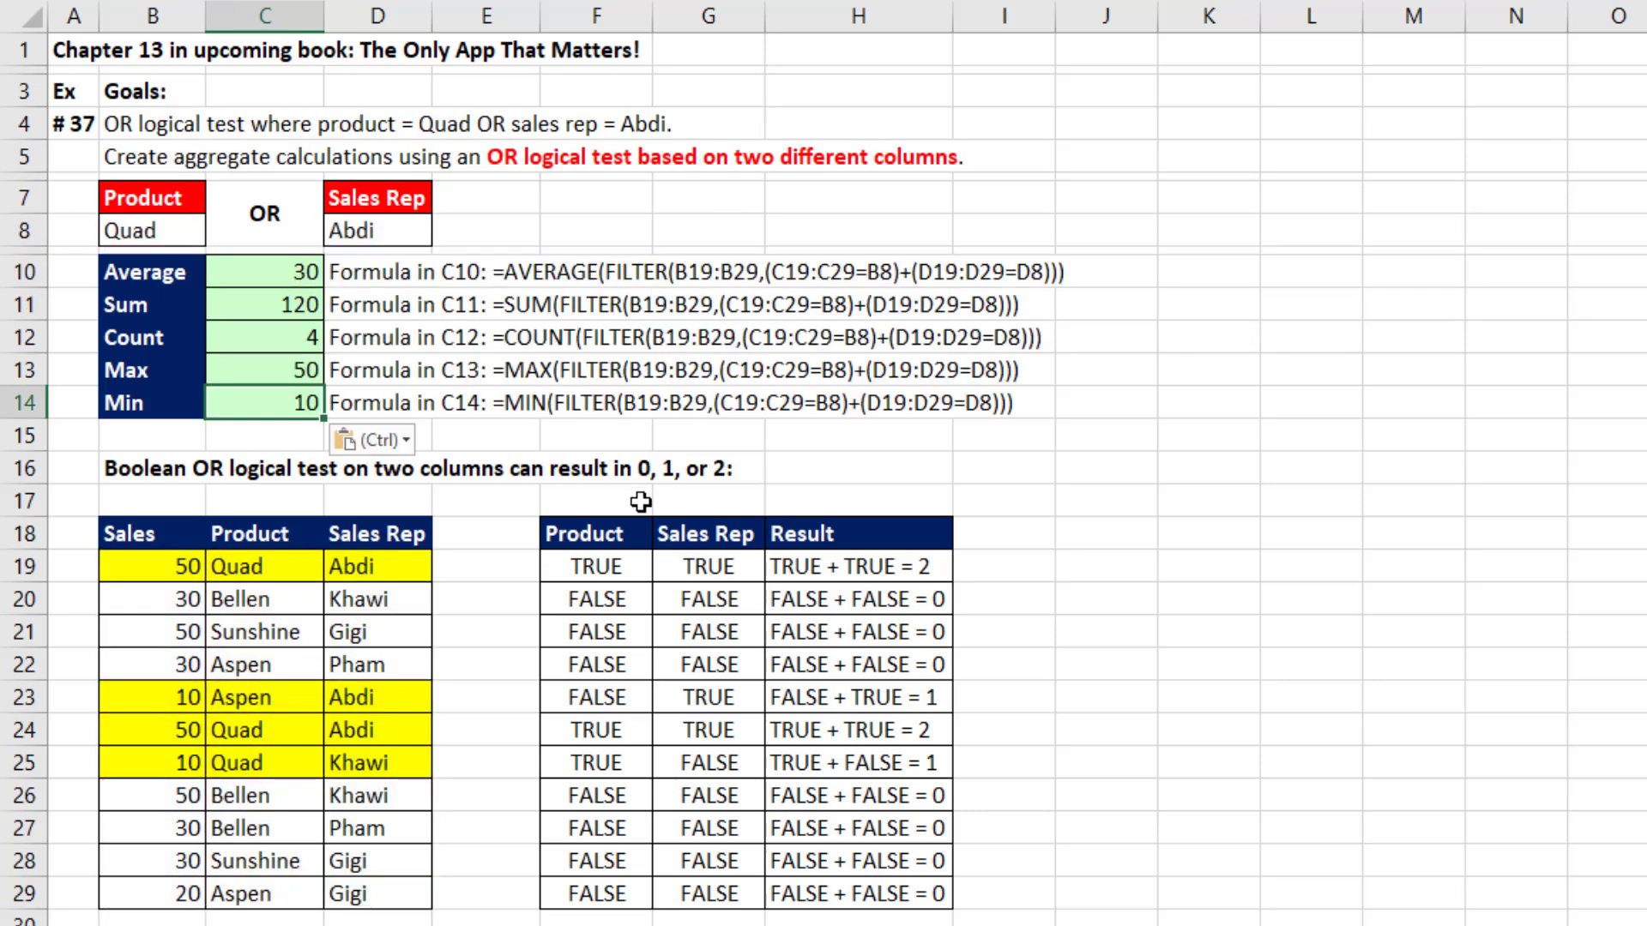